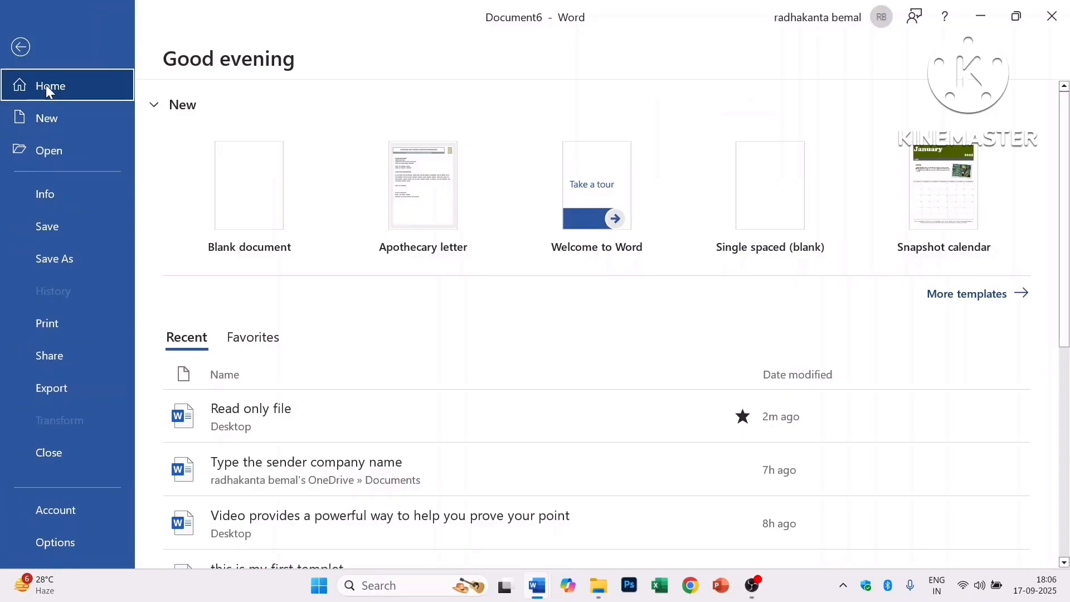
- Create a blank document, type 'hii' in it, and return to Word's Home page
left_click(248, 208)
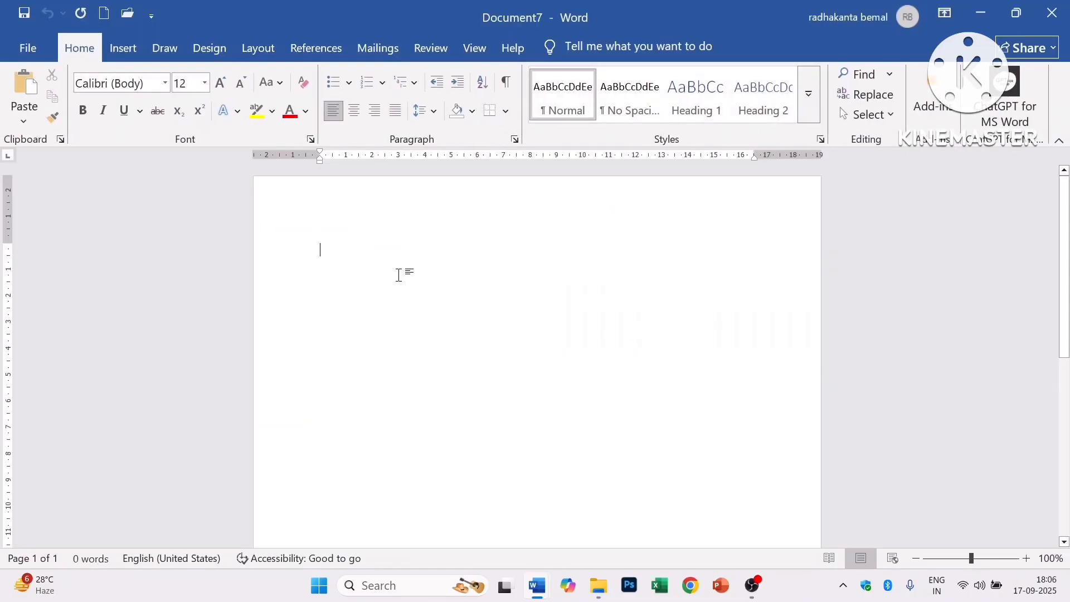
type("hii")
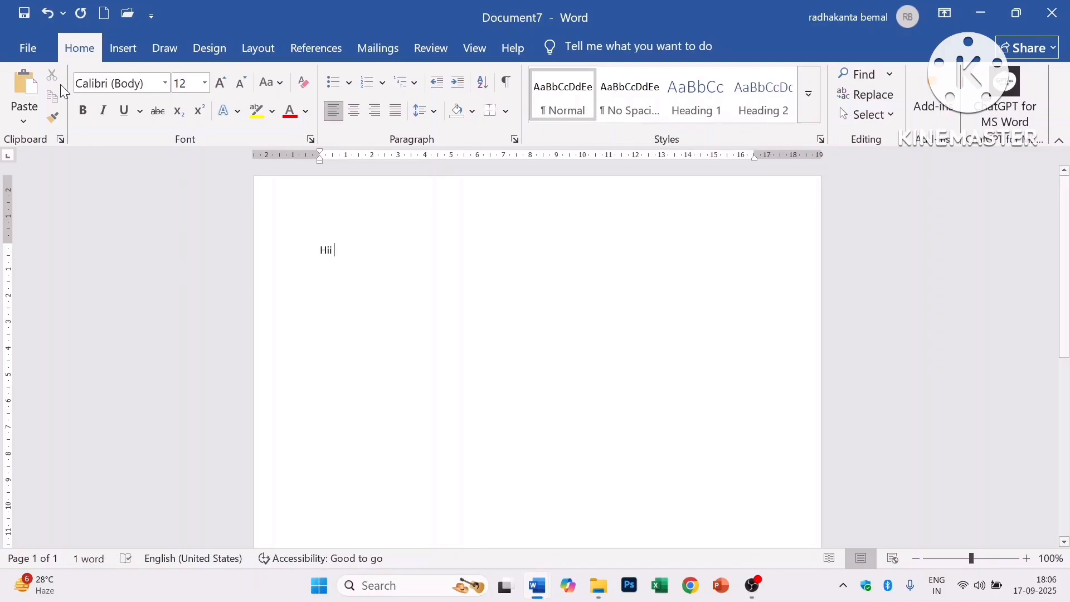
left_click(8, 49)
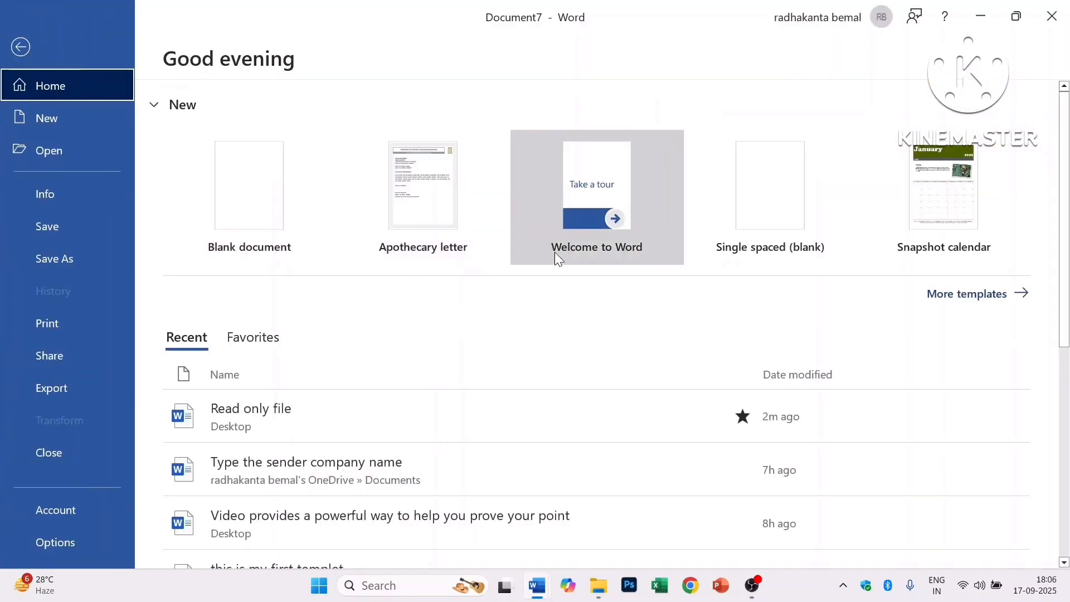
- Create a new letter from the Apothecary letter template in More templates
left_click(972, 306)
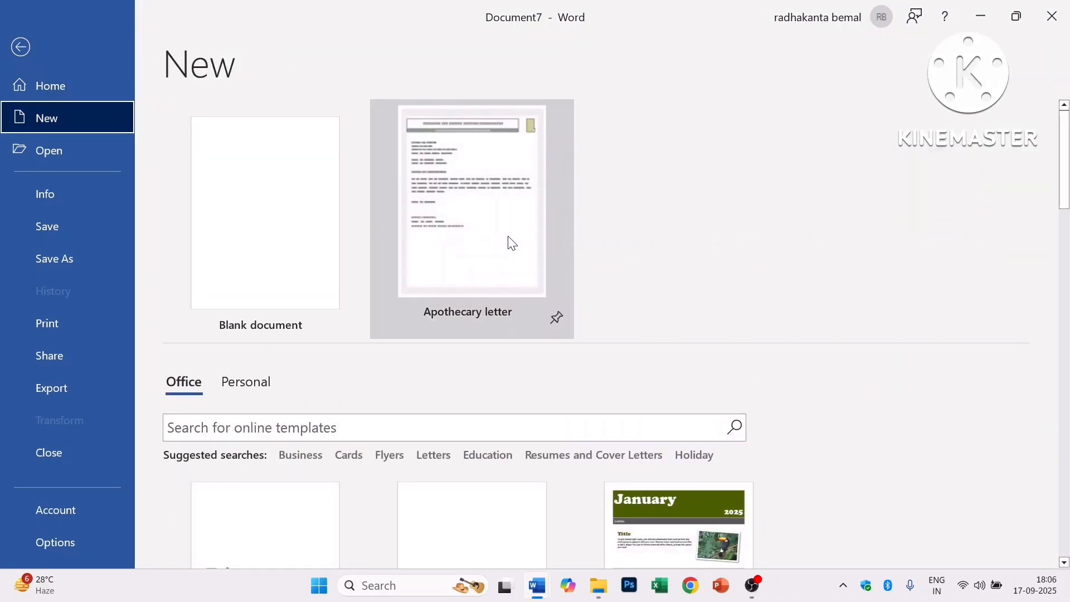
double_click(481, 236)
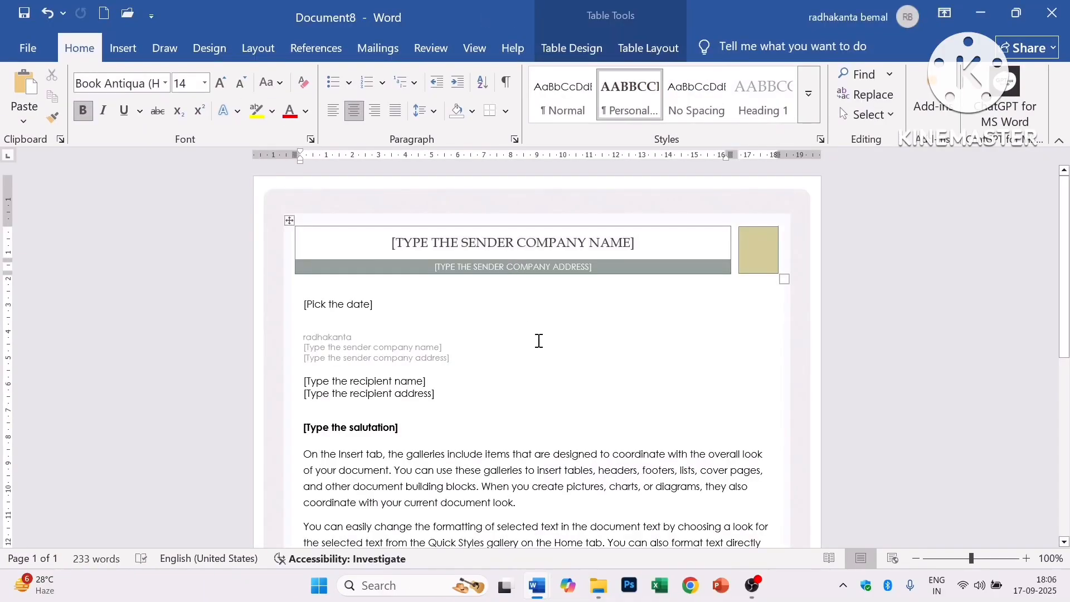
scroll(635, 376, "down", 5)
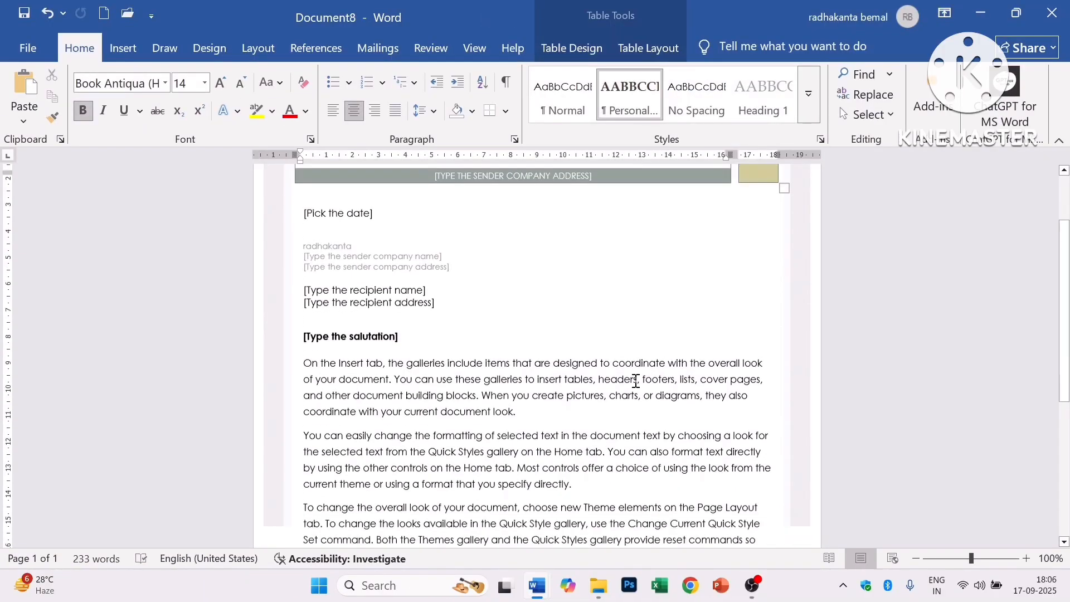
scroll(635, 381, "down", 3)
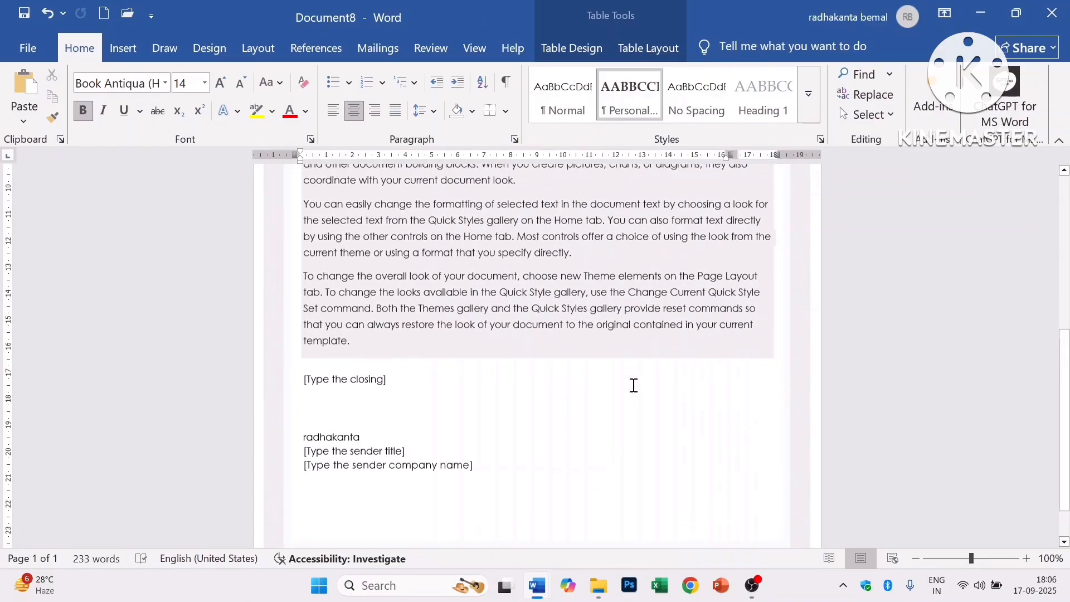
scroll(633, 382, "up", 6)
scroll(635, 379, "up", 2)
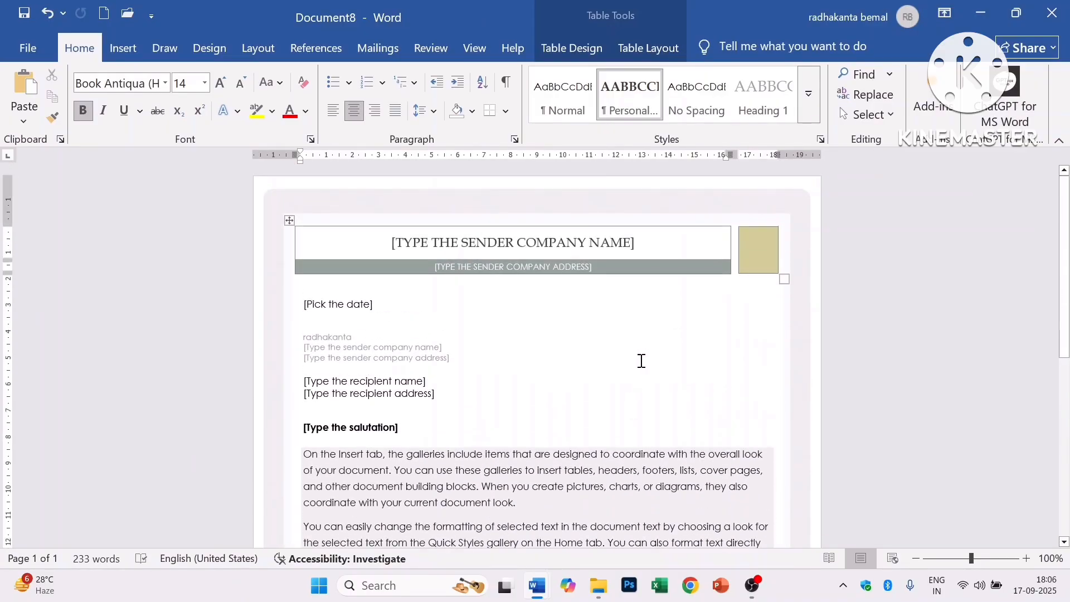
- Replace the sender company name placeholder with 'HHIII'
left_click(617, 241)
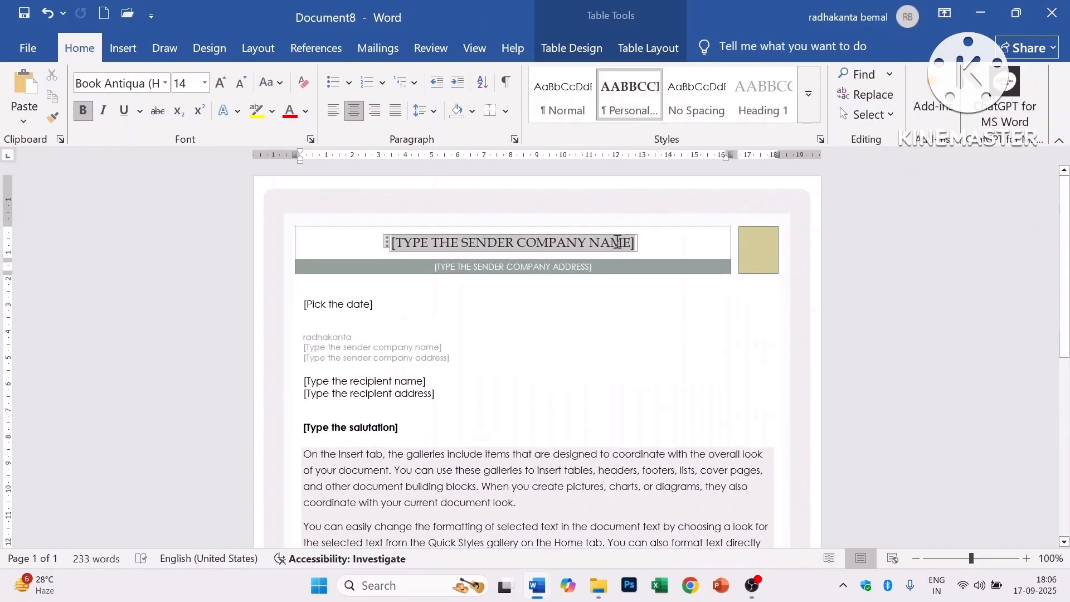
left_click(395, 241)
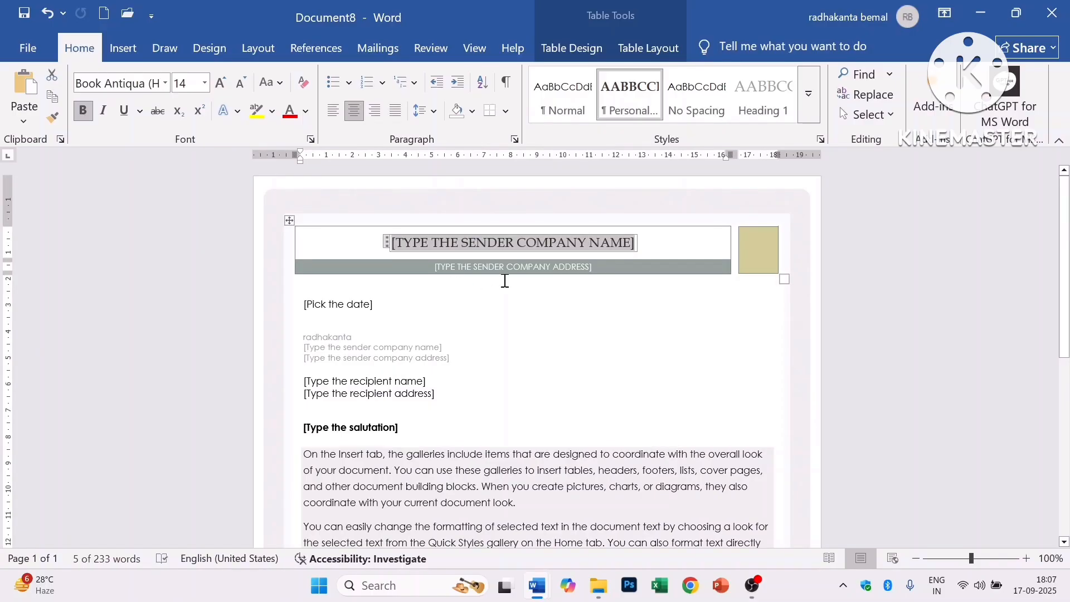
key("Delete")
type("H")
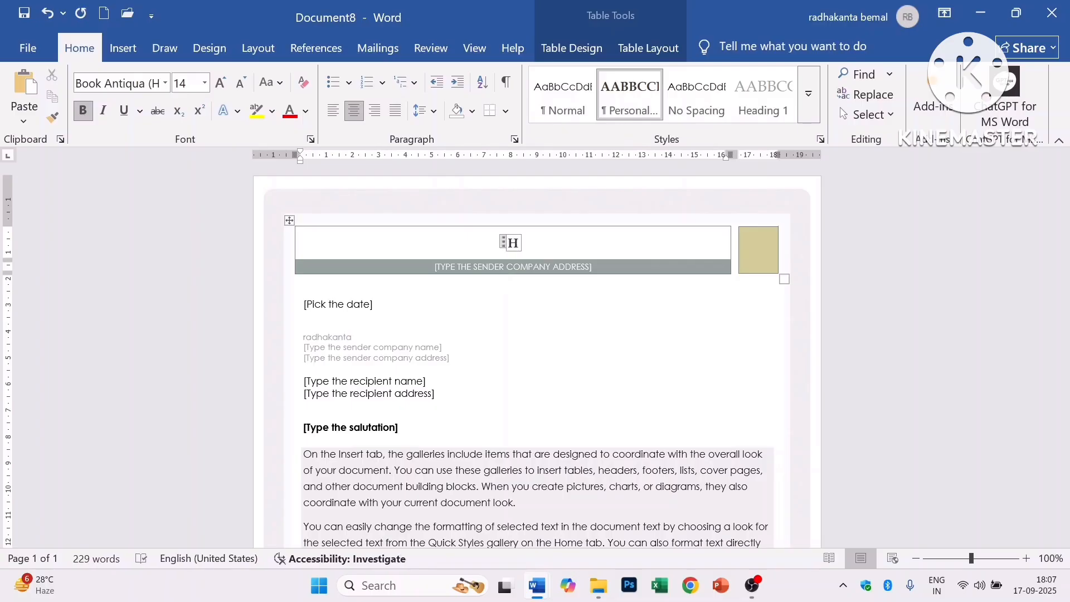
type("HIII")
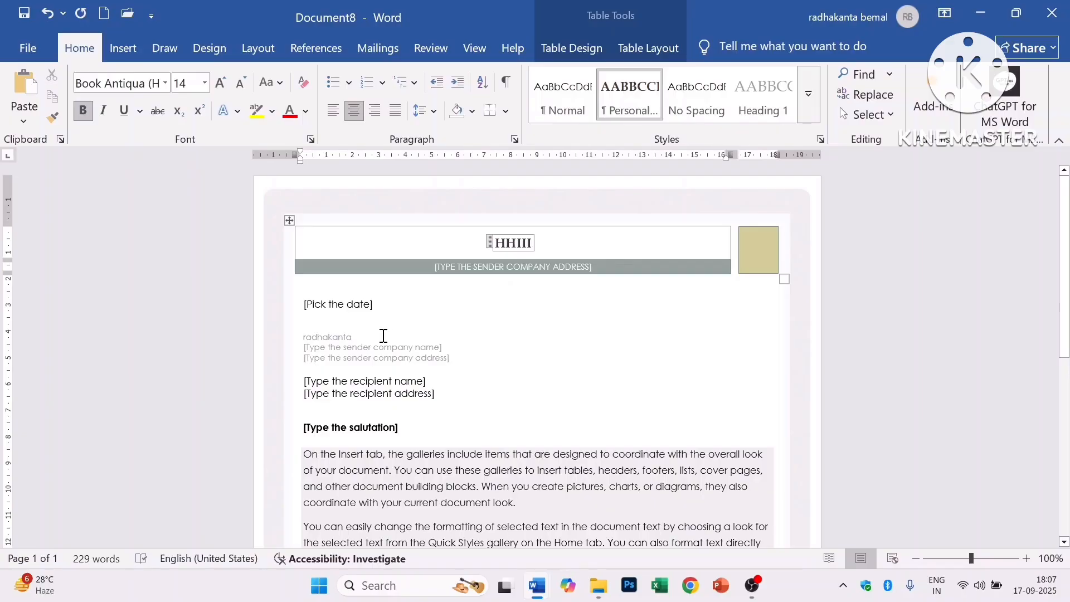
scroll(558, 346, "down", 4)
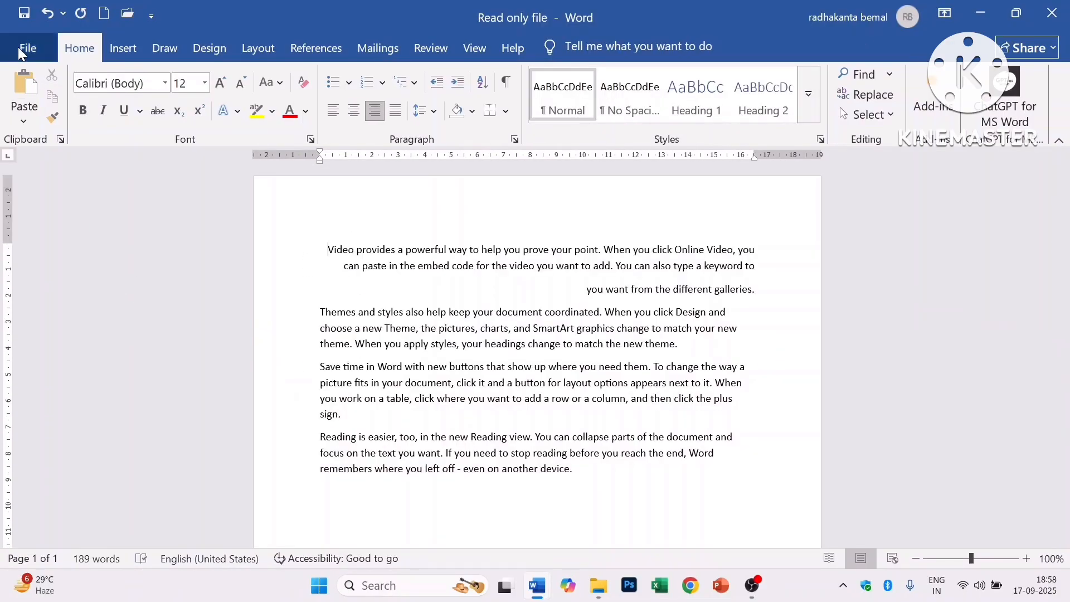
- Compare the Recent and Favorites lists on the Home page and star the third recent document
left_click(18, 47)
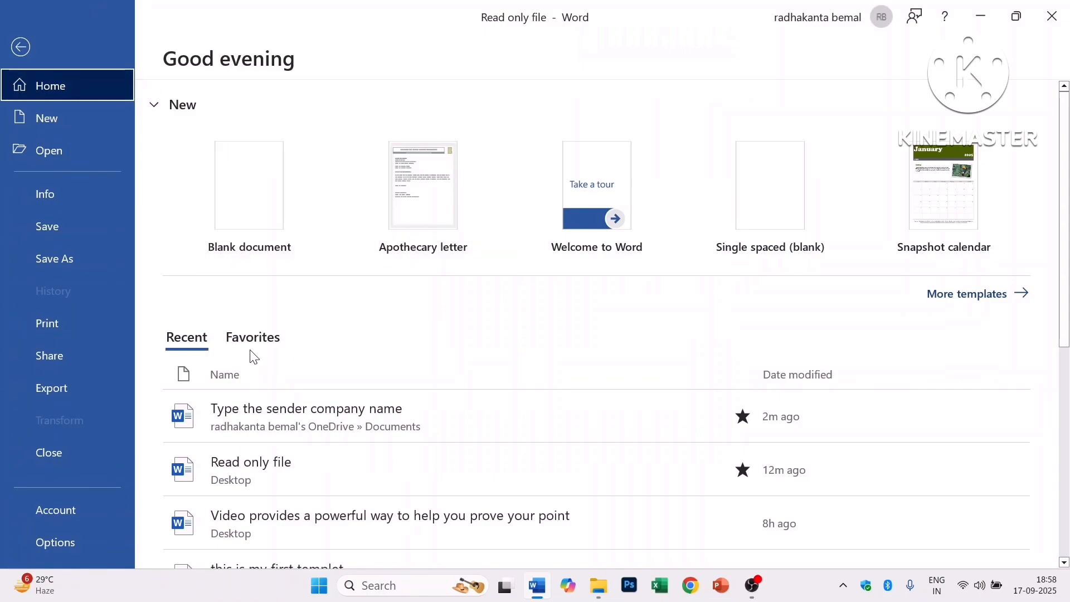
left_click(188, 341)
left_click(233, 344)
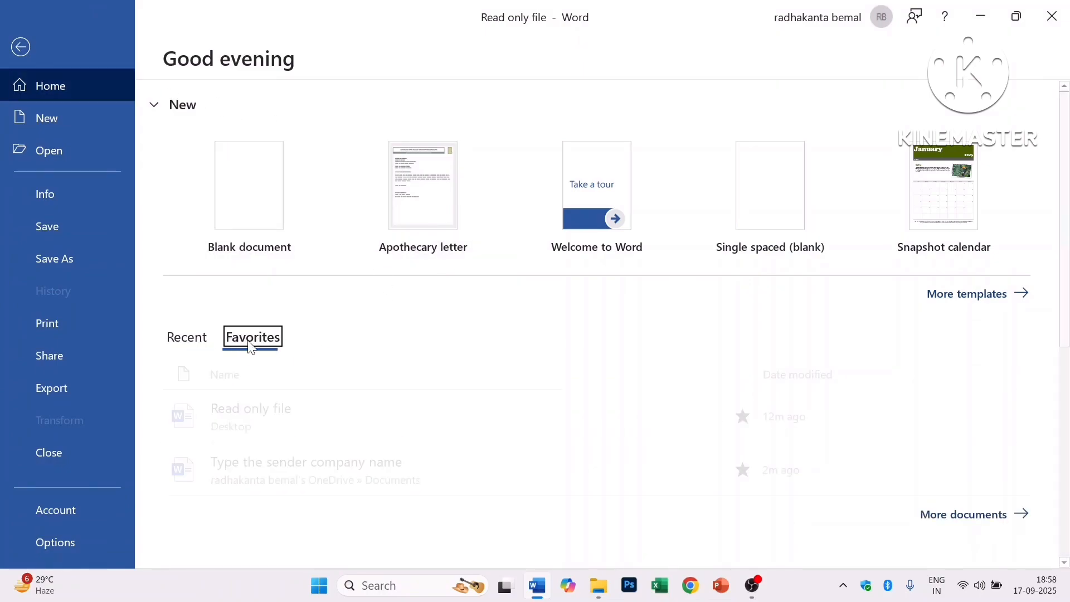
left_click(170, 341)
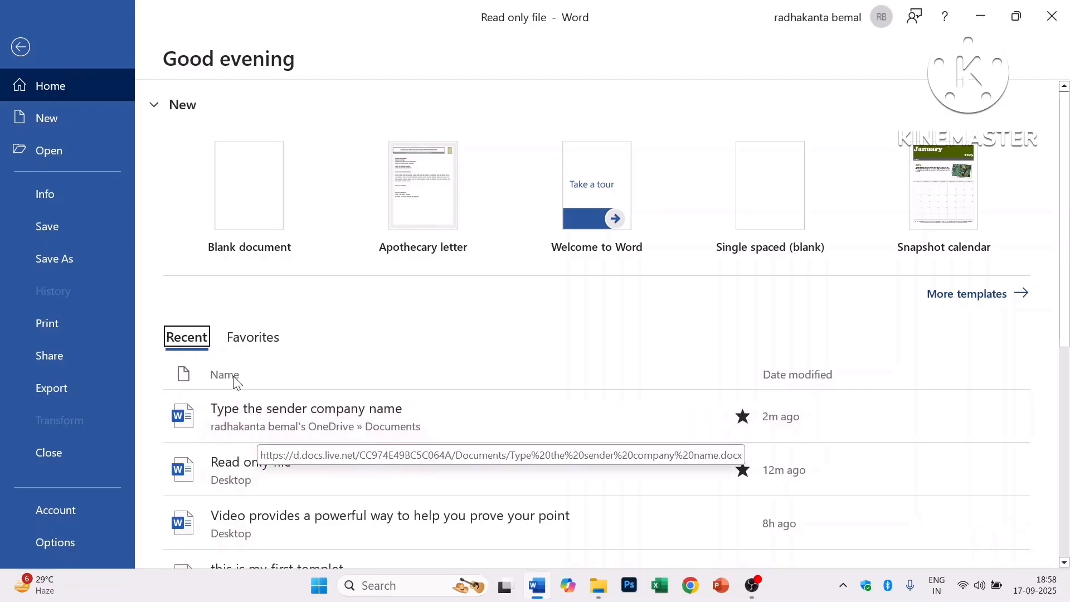
scroll(300, 440, "down", 1)
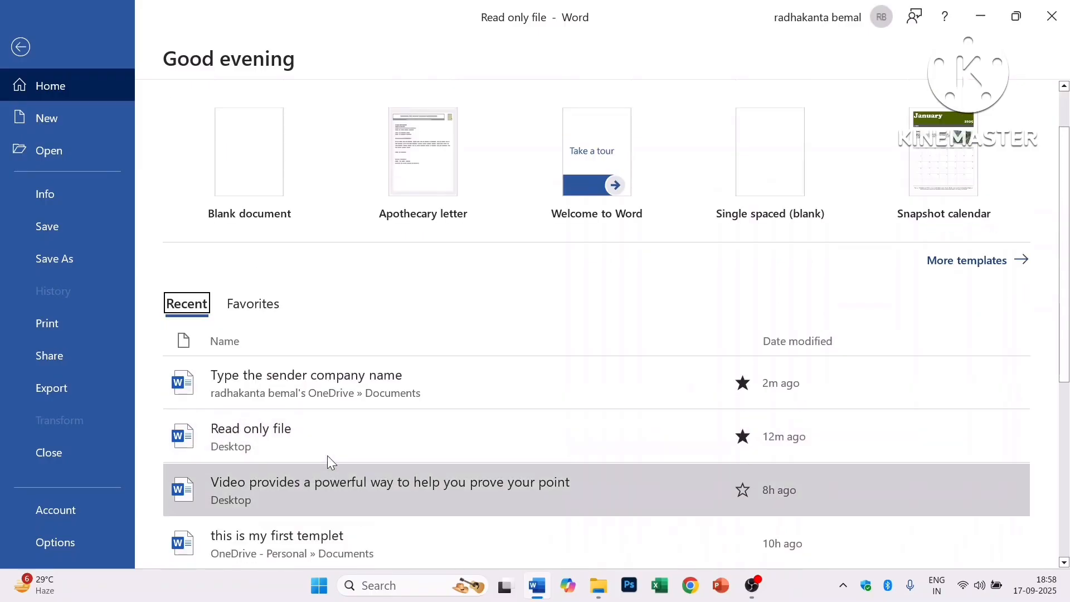
scroll(326, 457, "up", 1)
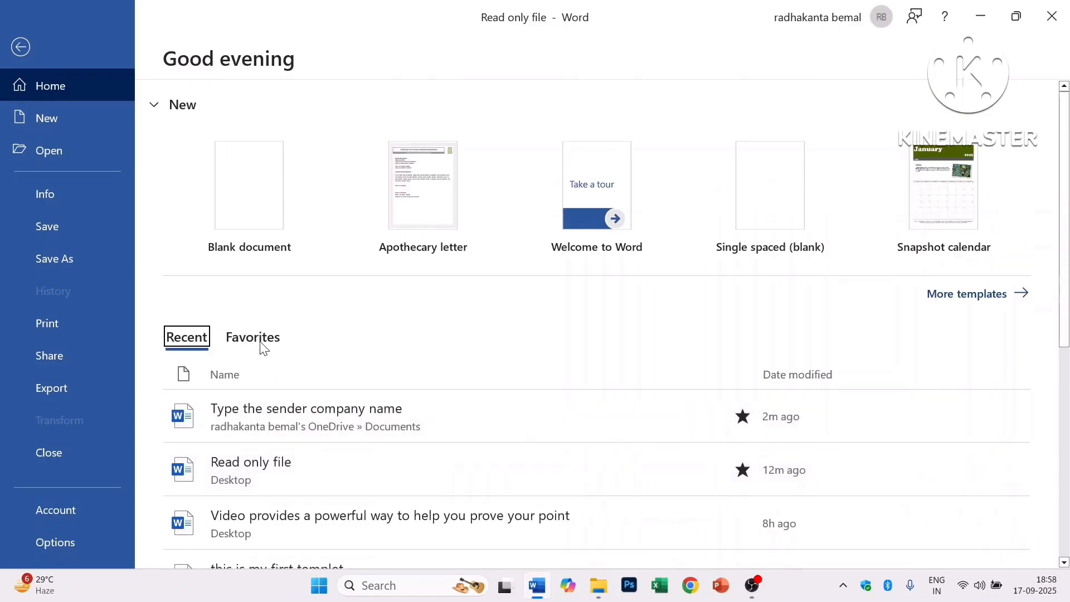
left_click(263, 343)
left_click(195, 340)
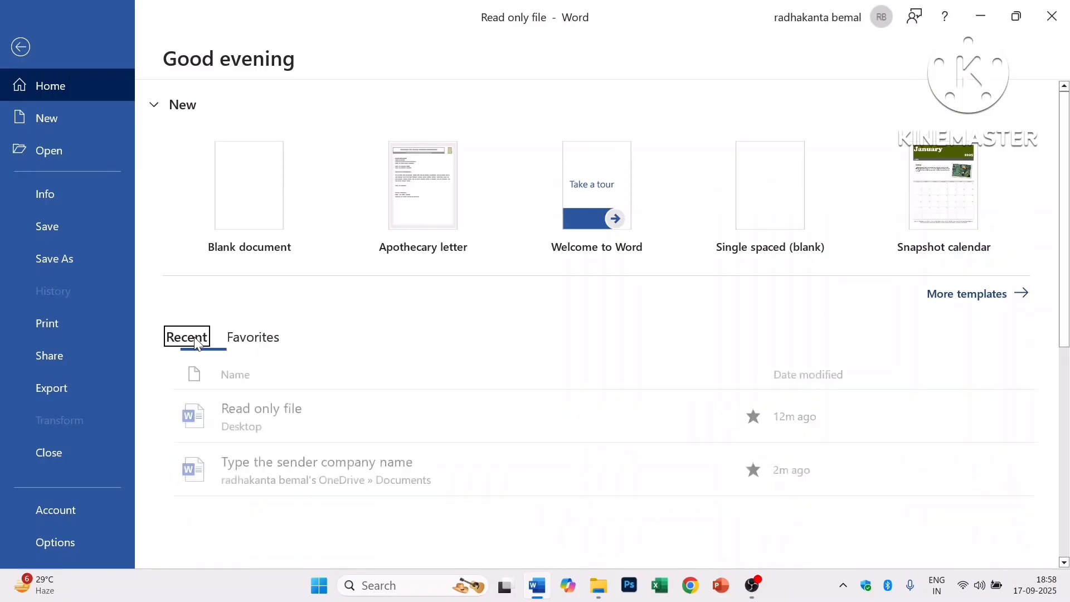
scroll(368, 449, "down", 2)
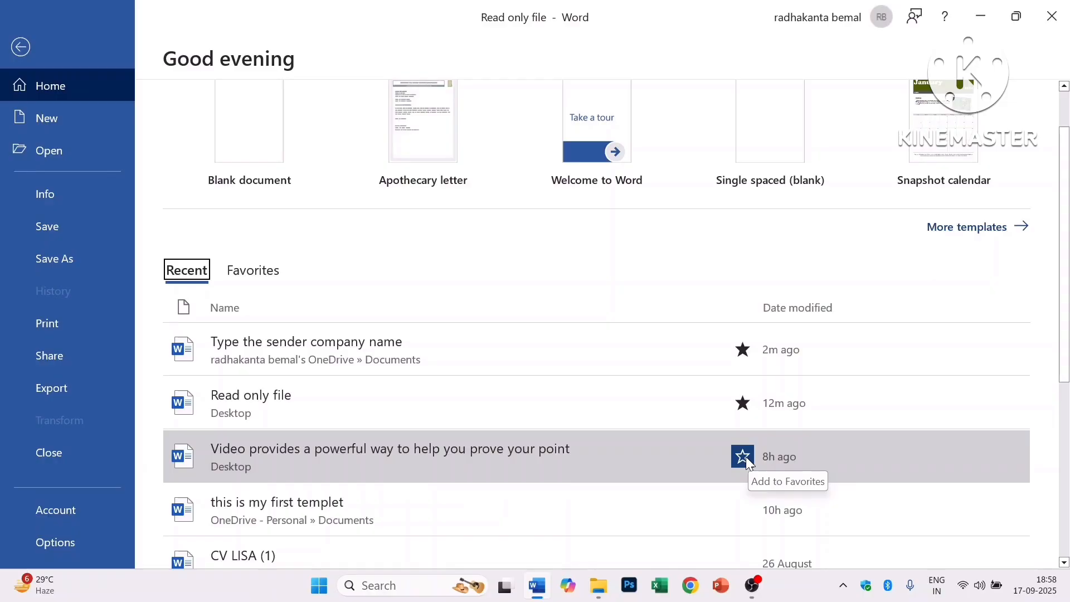
left_click(747, 457)
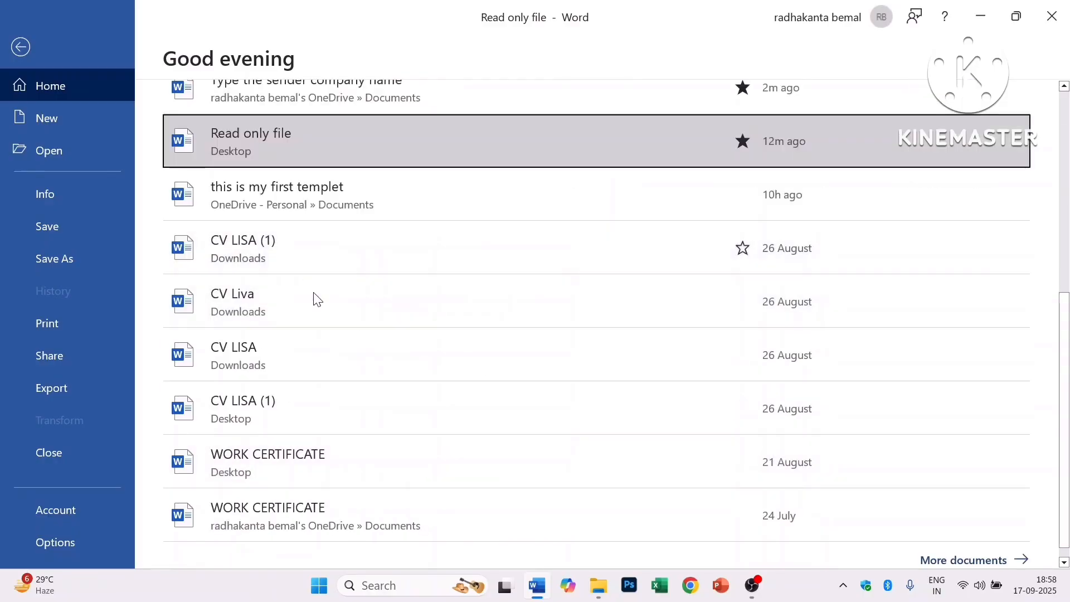
- Unstar every file in Favorites, including 'Type the sender company name' and 'Read only file'
scroll(323, 334, "up", 6)
left_click(253, 323)
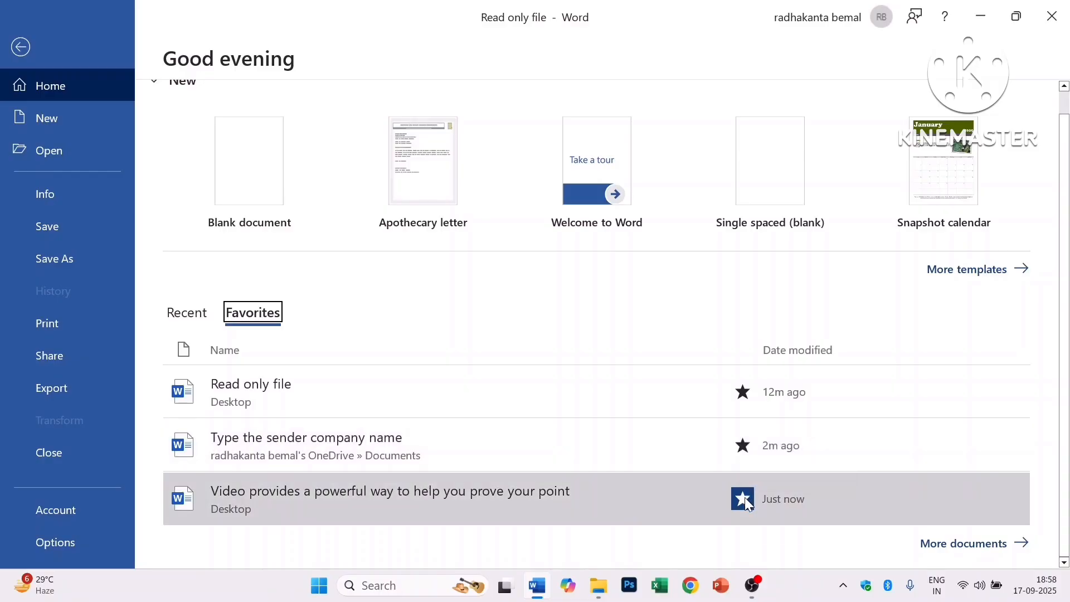
left_click(747, 502)
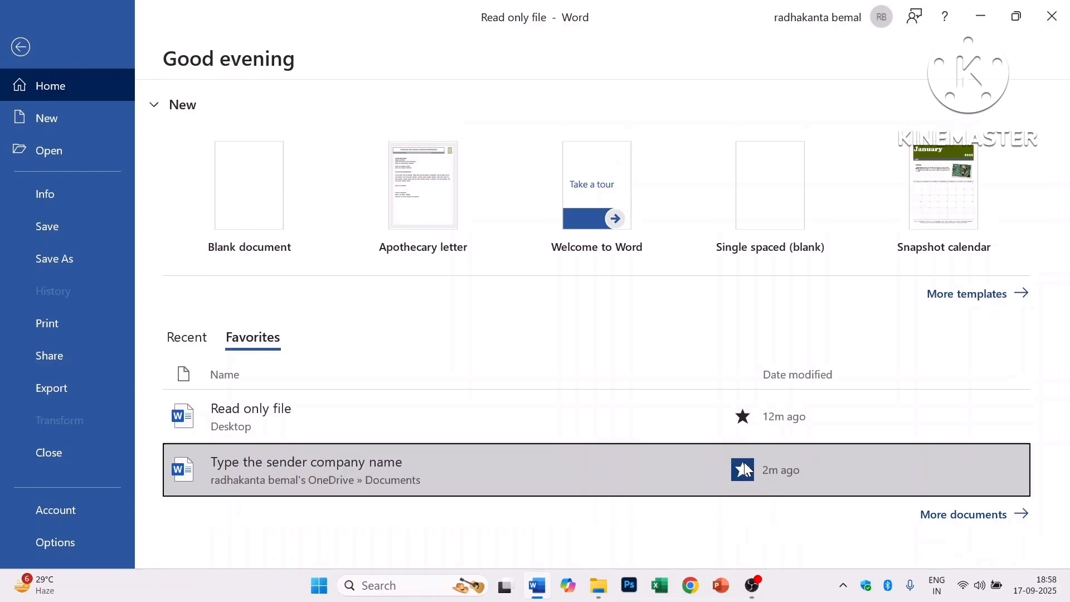
left_click(747, 474)
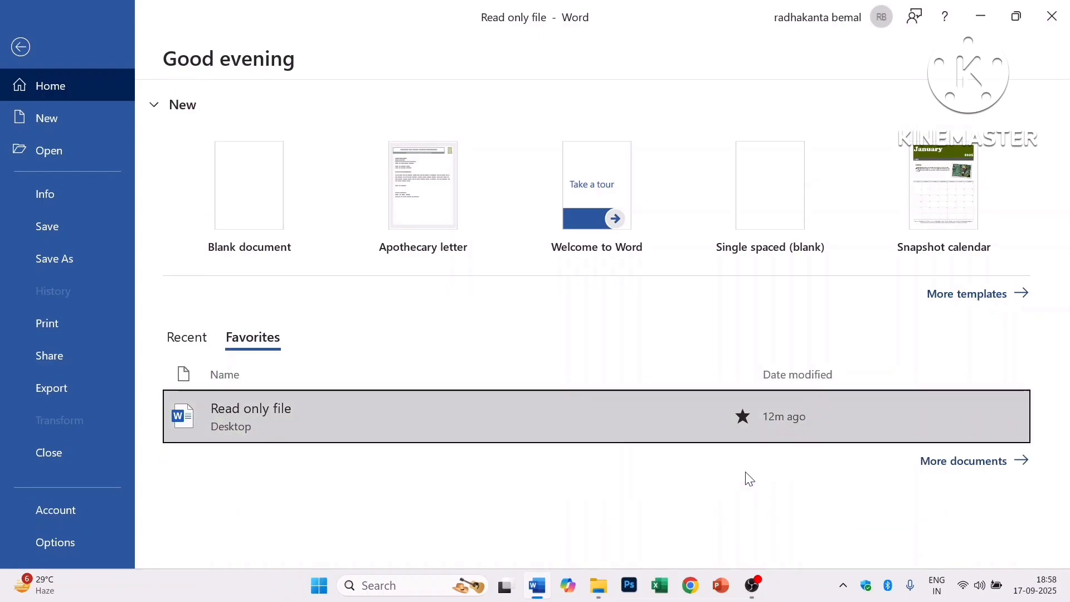
left_click(742, 420)
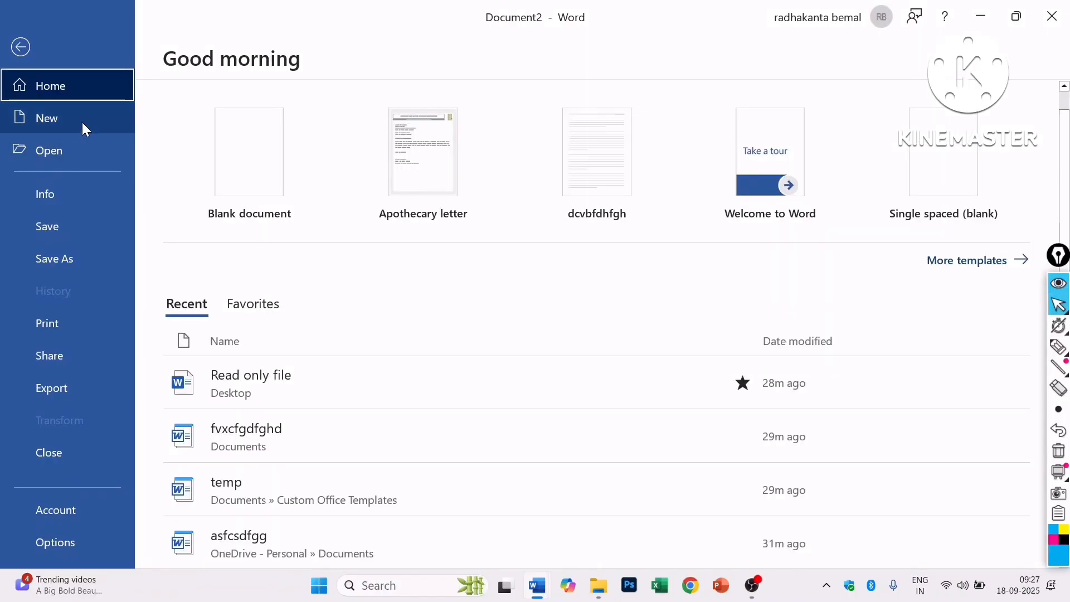
- Create a new blank document from the New page and type 'hii this is my f'
left_click(69, 117)
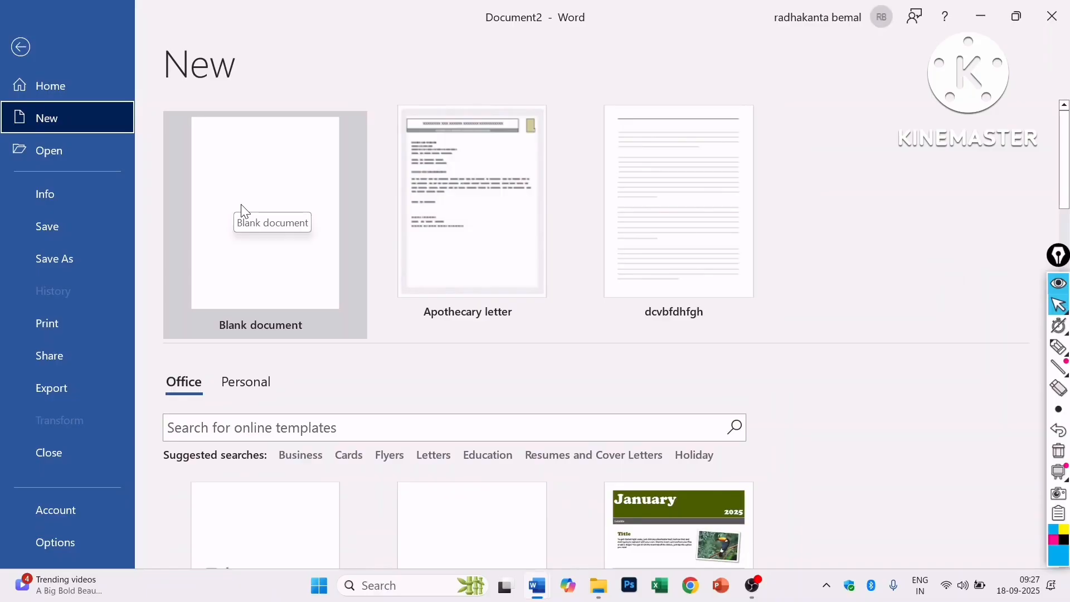
left_click(268, 198)
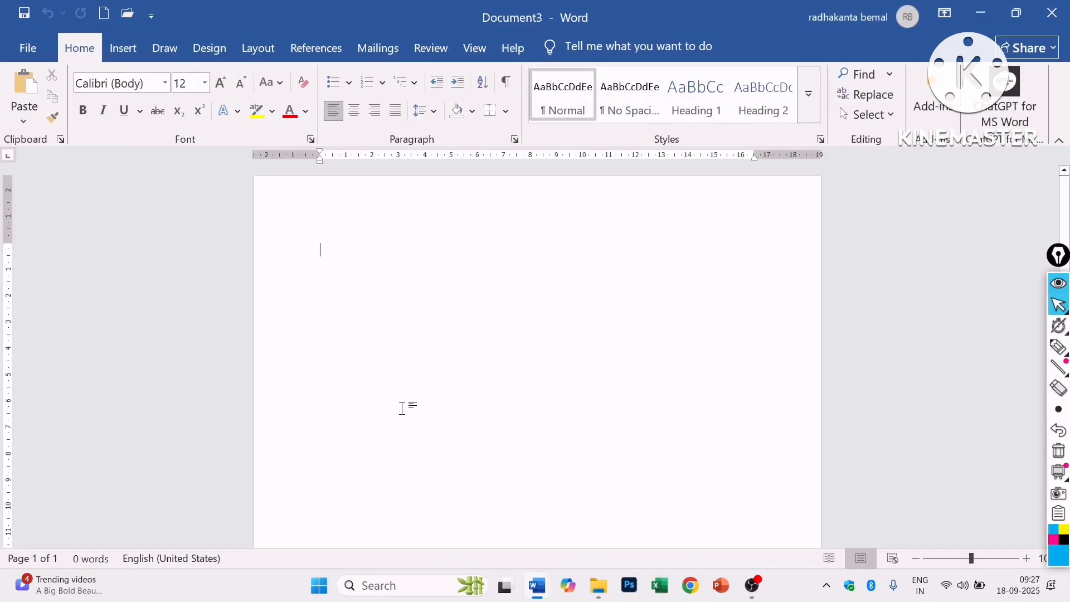
type("hii this is")
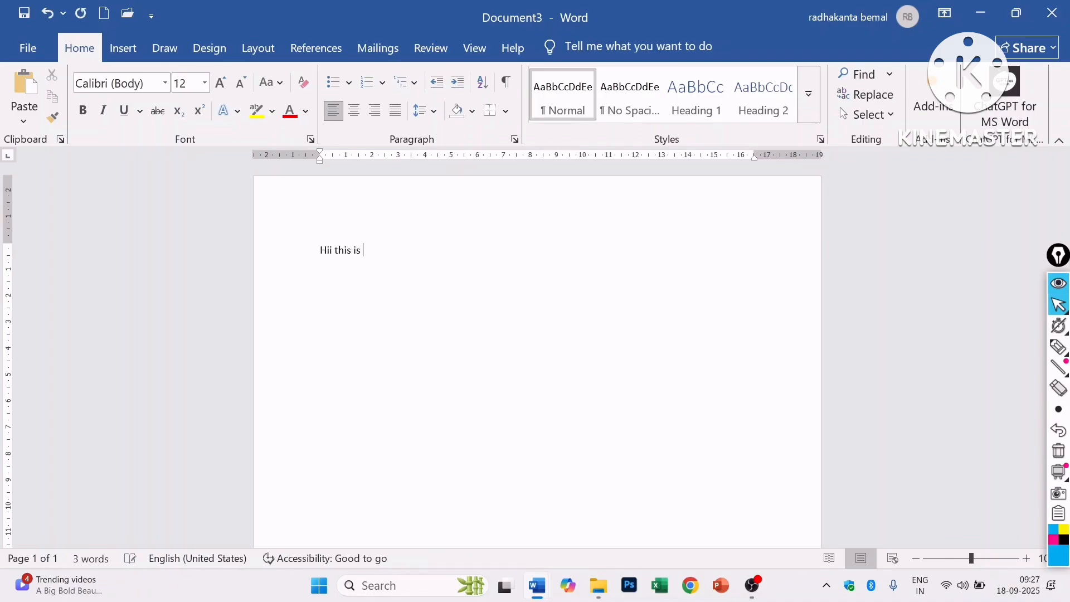
type(" my first document")
- Save the document as 'Hii this is my first document' in the local Documents (C:) folder
key("ctrl+s")
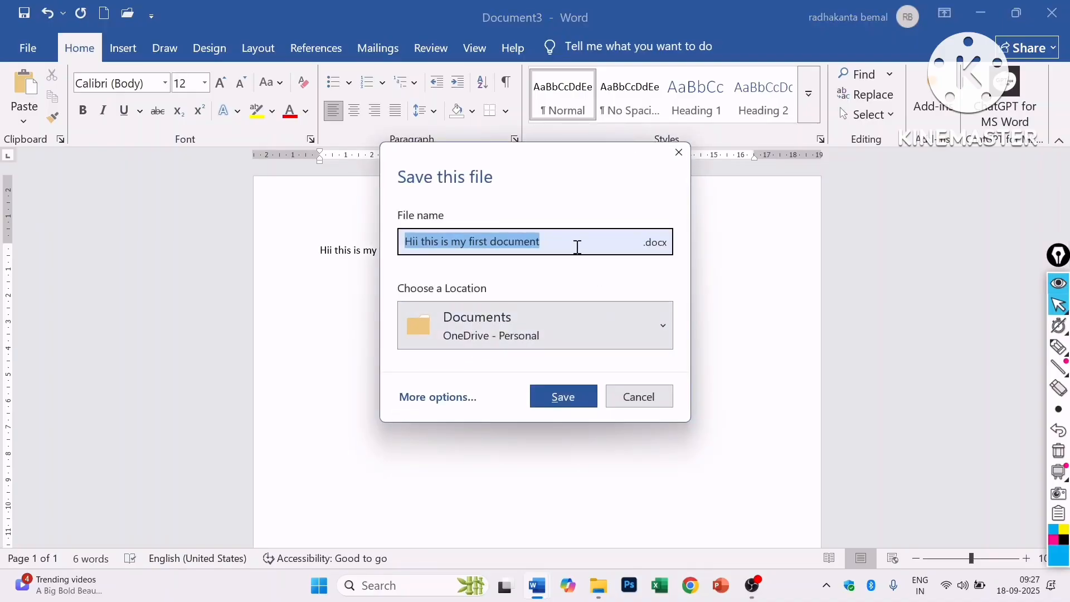
left_click_drag(568, 243, 372, 243)
left_click(556, 241)
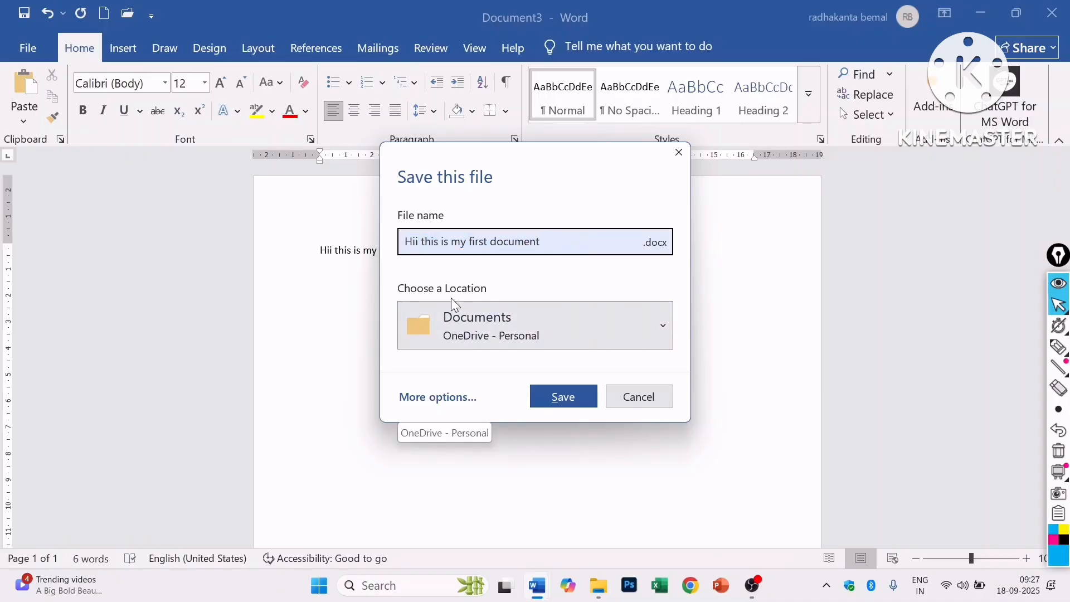
left_click(654, 327)
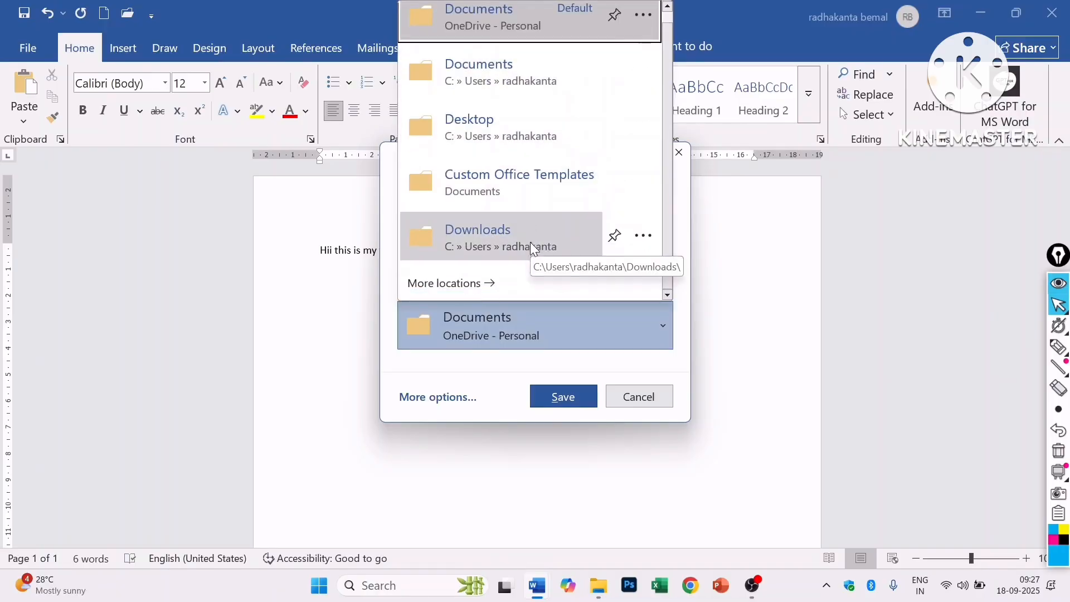
left_click(507, 94)
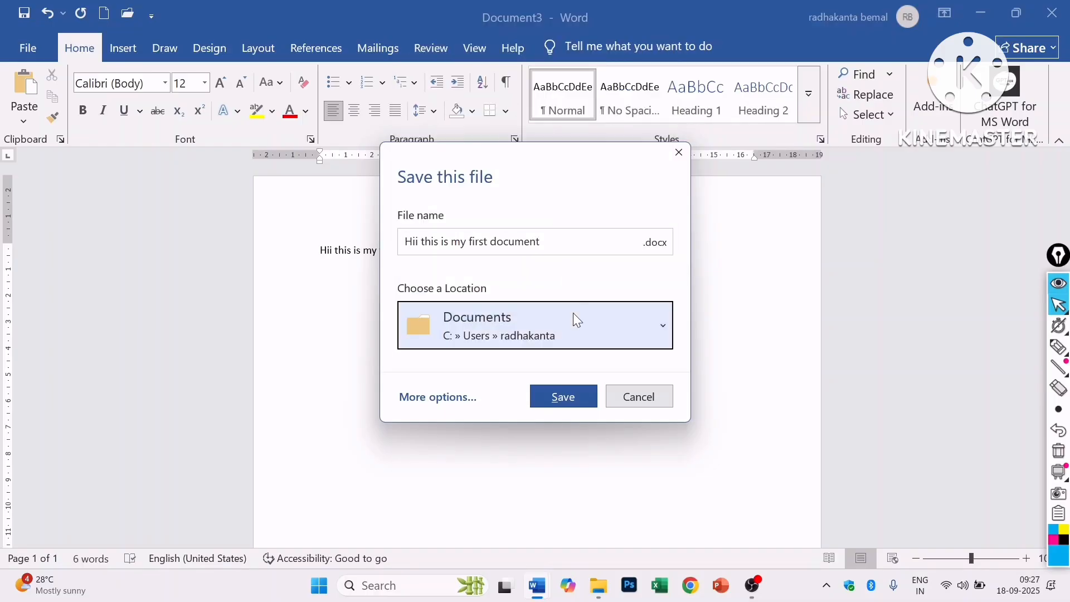
left_click(564, 398)
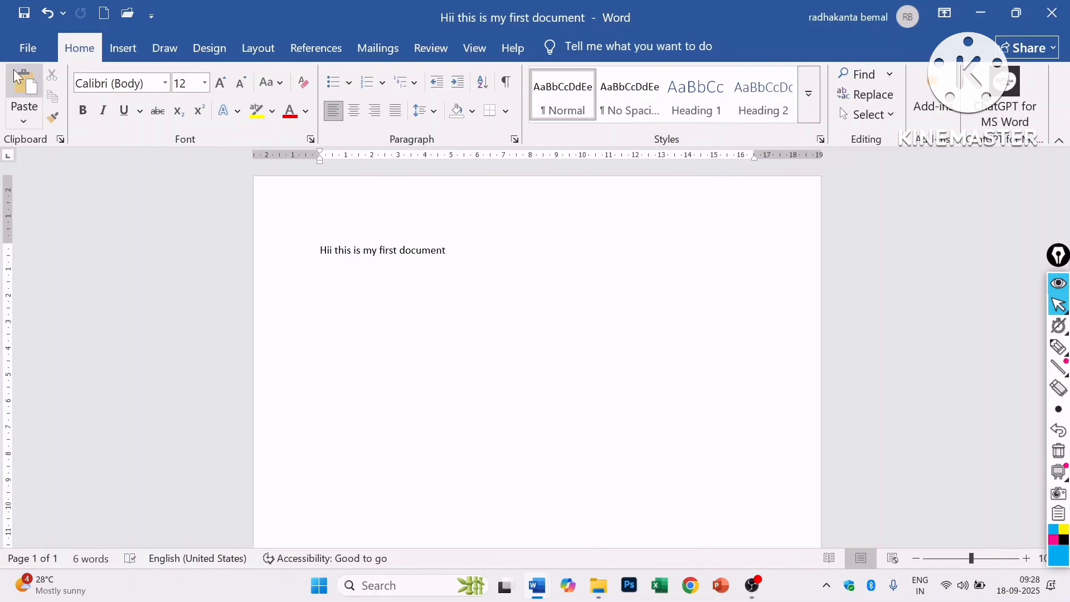
- Create a new letter from the Apothecary letter template via its right-click Create option
left_click(28, 48)
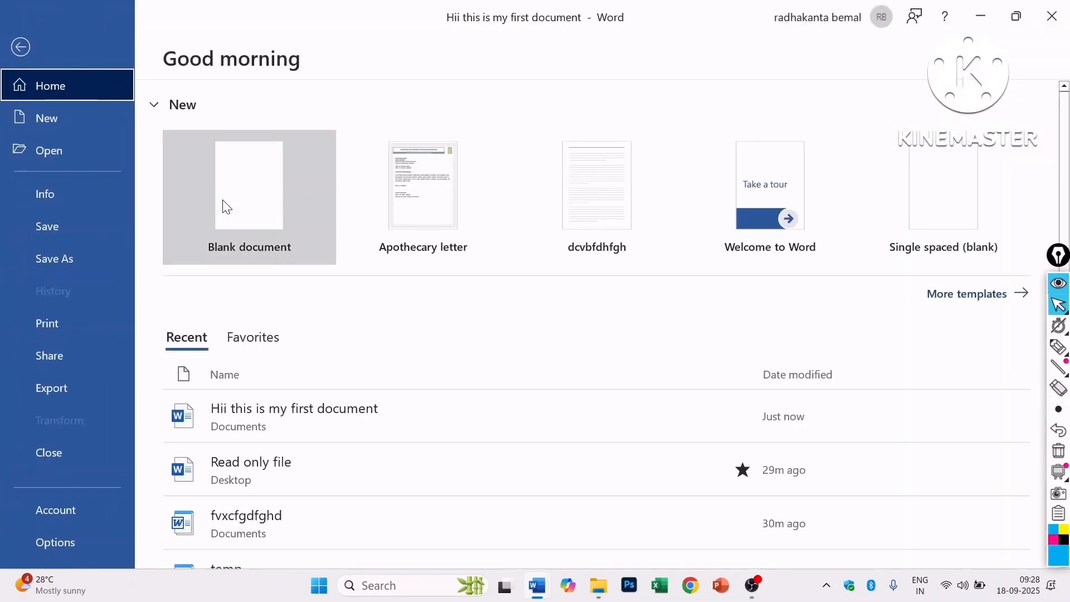
left_click(110, 130)
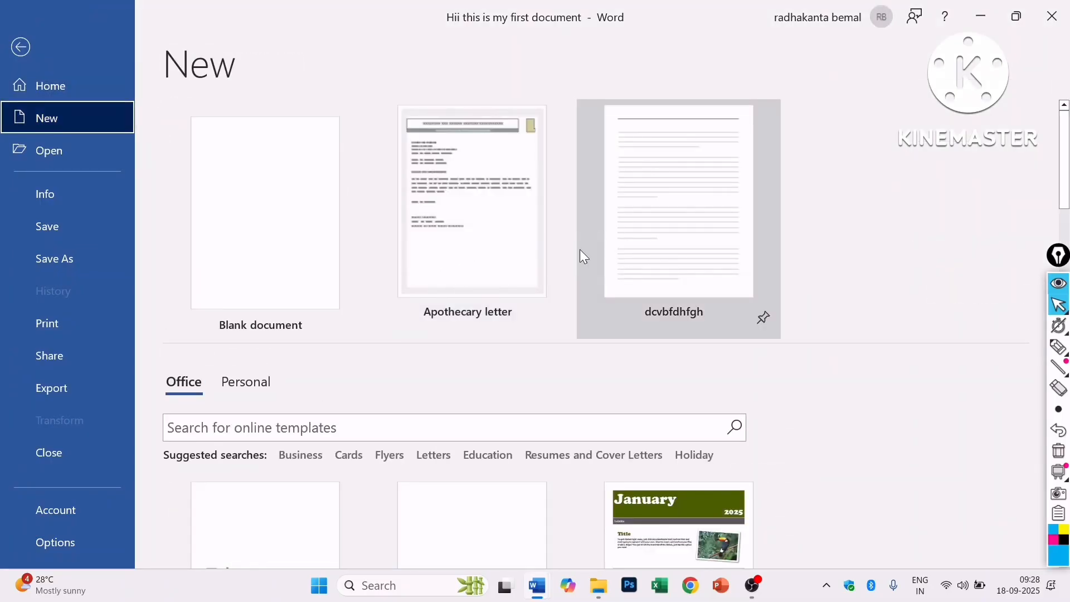
right_click(470, 217)
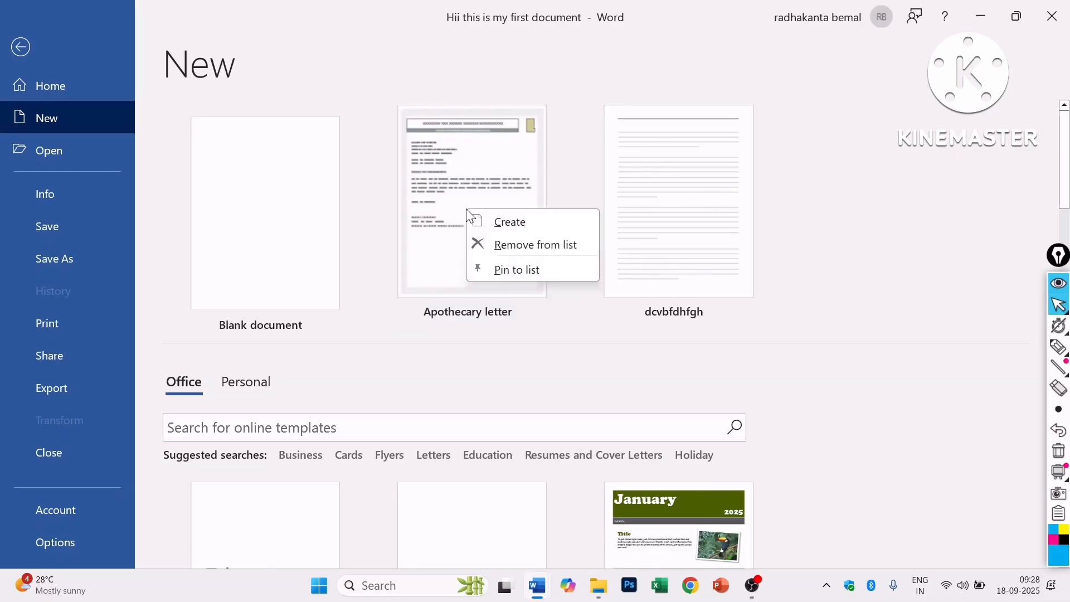
left_click(516, 223)
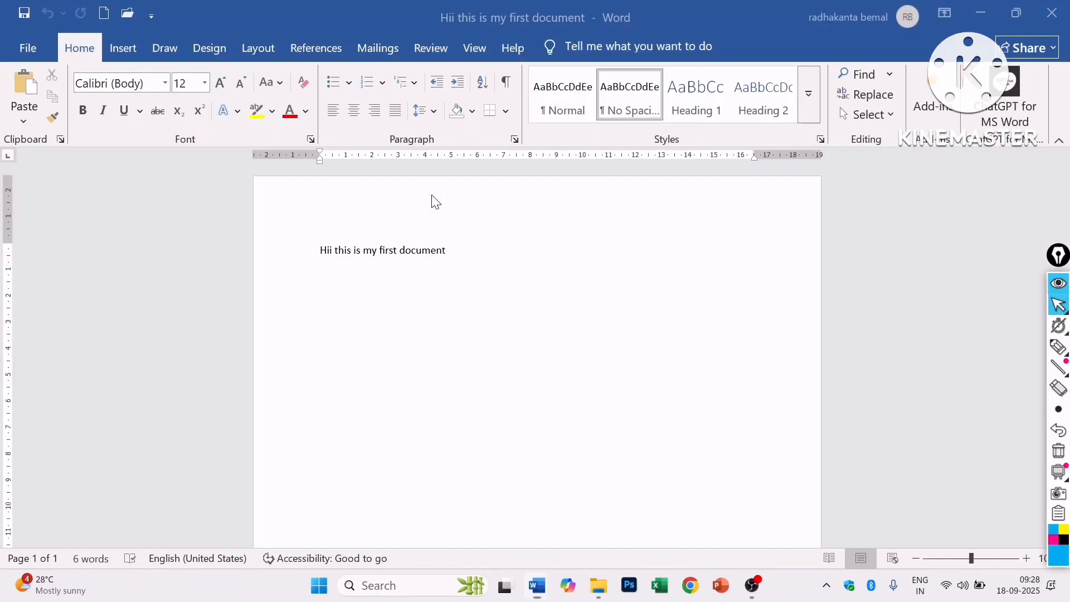
scroll(489, 358, "down", 3)
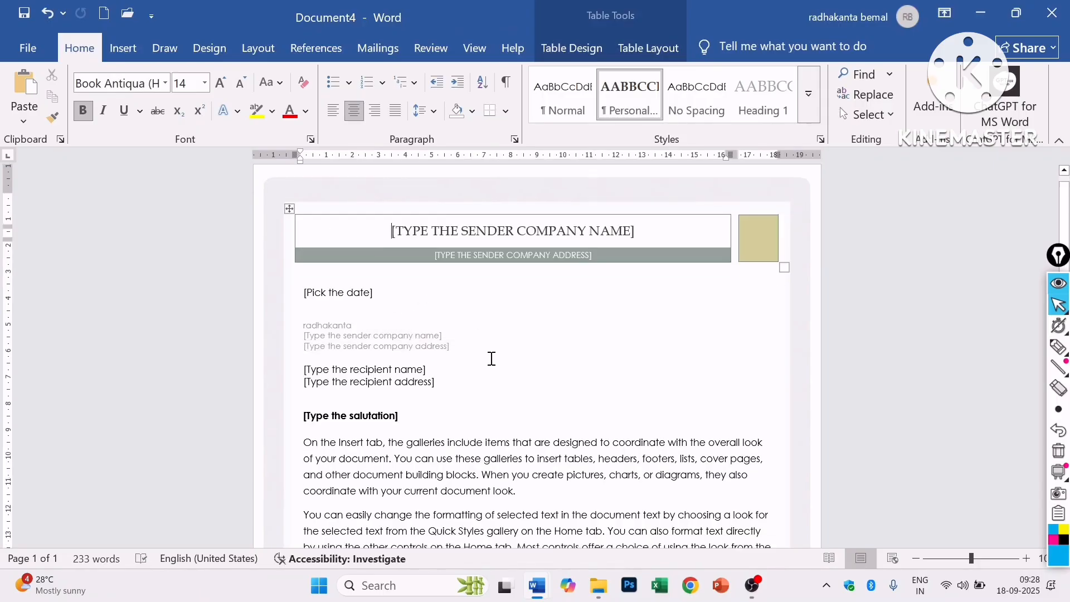
scroll(492, 386, "up", 3)
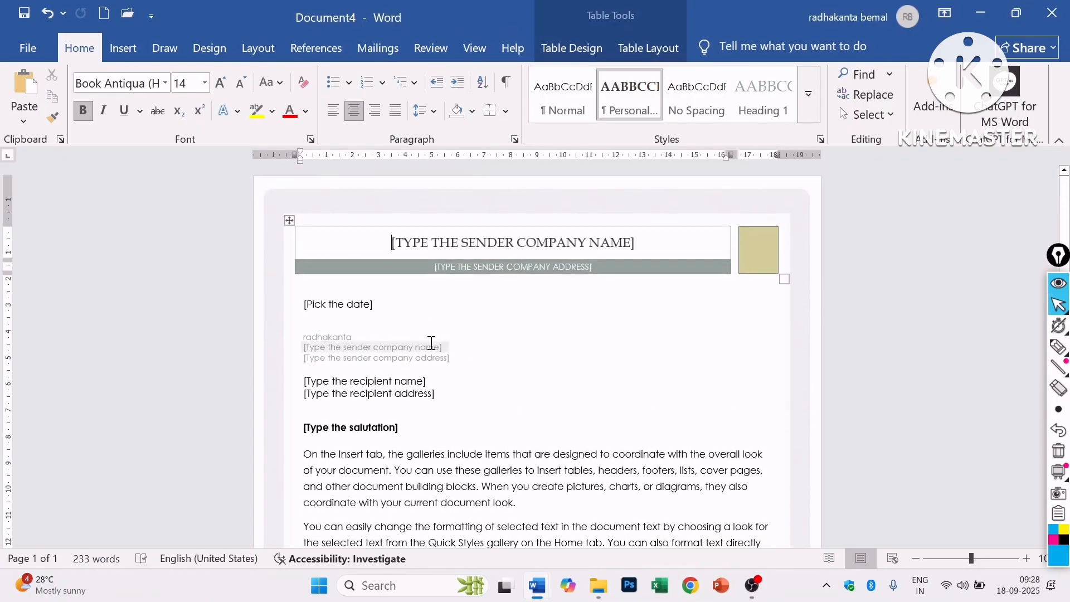
scroll(431, 342, "down", 1)
scroll(449, 399, "down", 1)
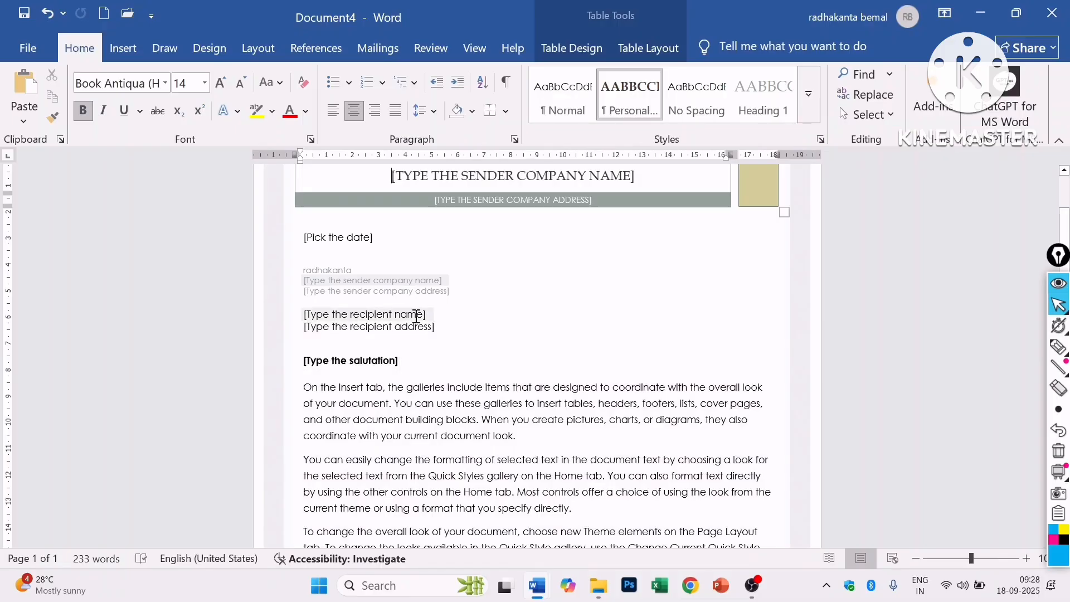
- Fill in the recipient's name in the letter's recipient placeholder and bring up the save prompt
left_click(391, 318)
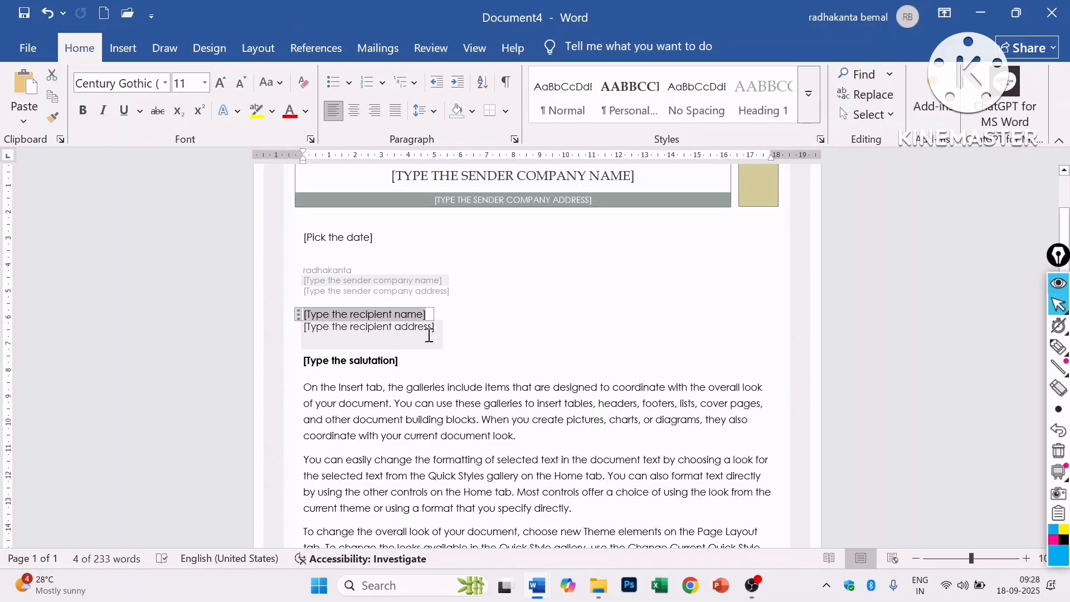
type("ram")
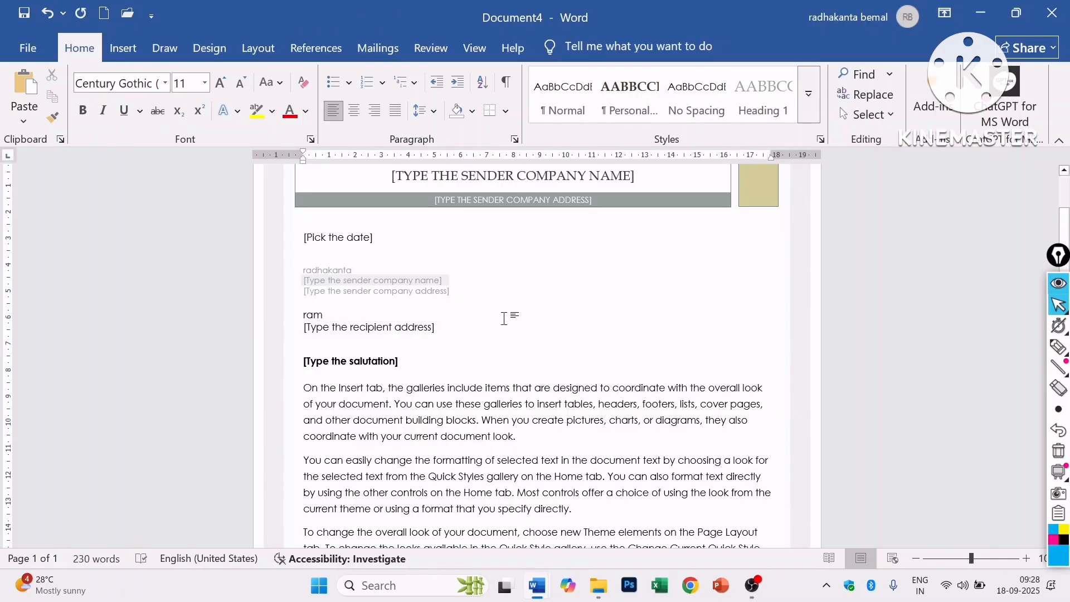
scroll(506, 315, "up", 2)
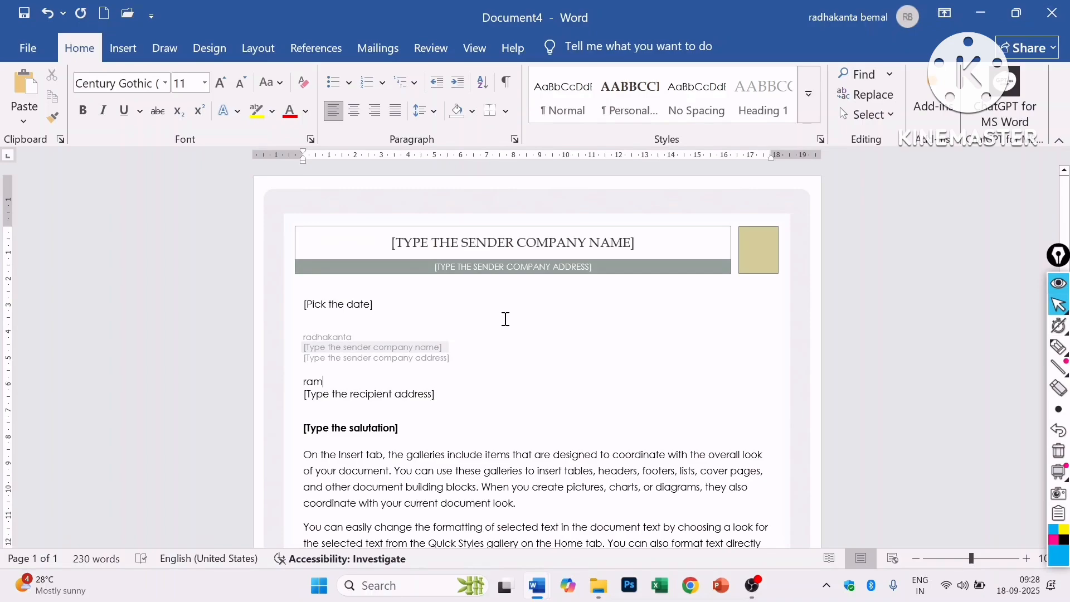
key("ctrl+s")
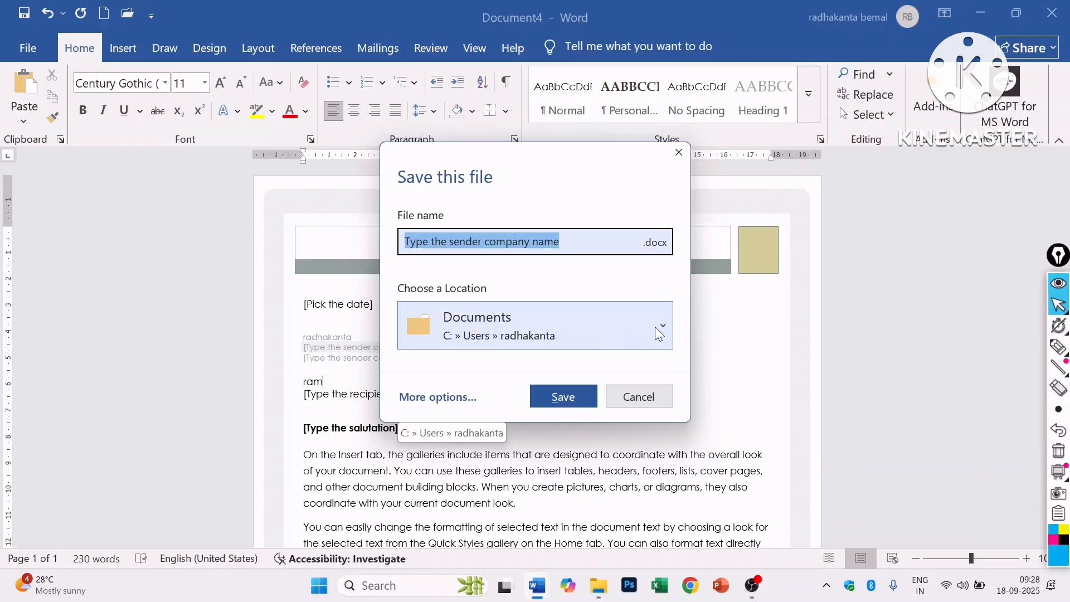
- Save the letter as a Word 97-2003 Template (*.dot) in Custom Office Templates, accepting the compatibility warning
left_click(656, 245)
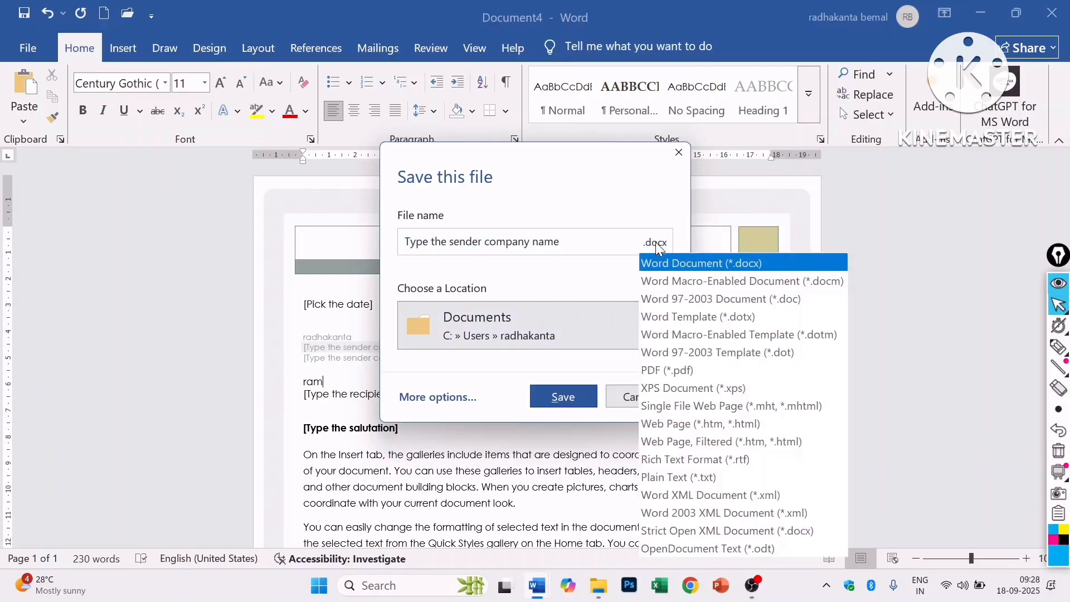
left_click(717, 353)
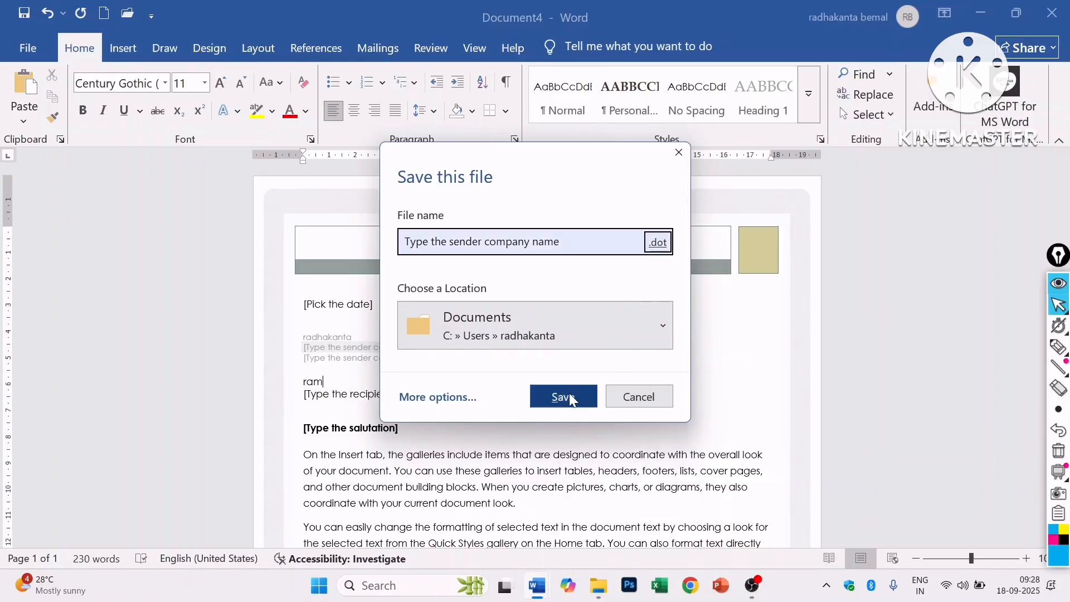
left_click(628, 329)
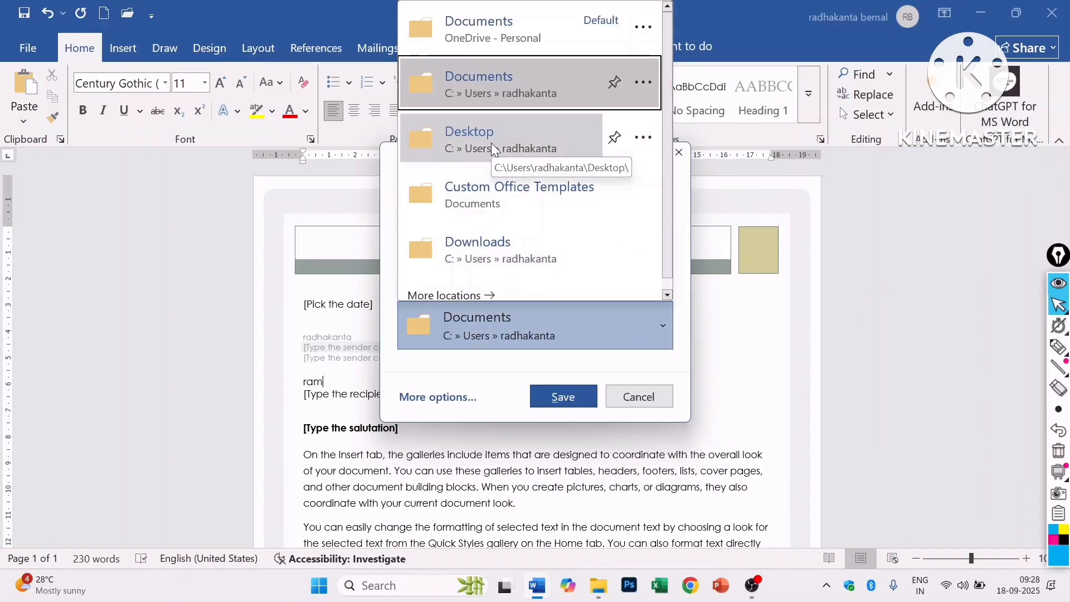
left_click(515, 198)
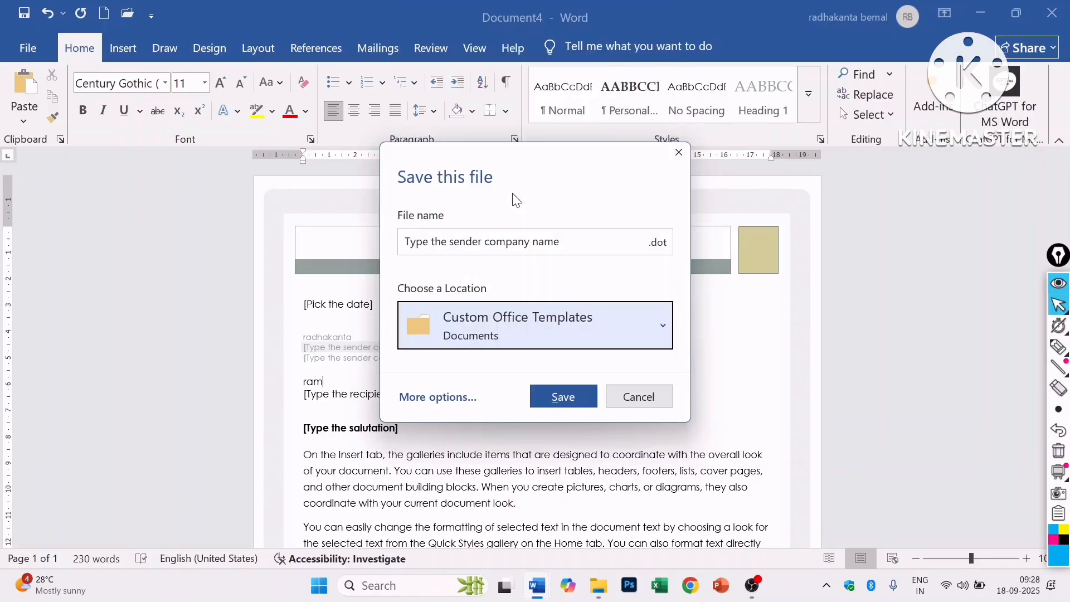
left_click(559, 392)
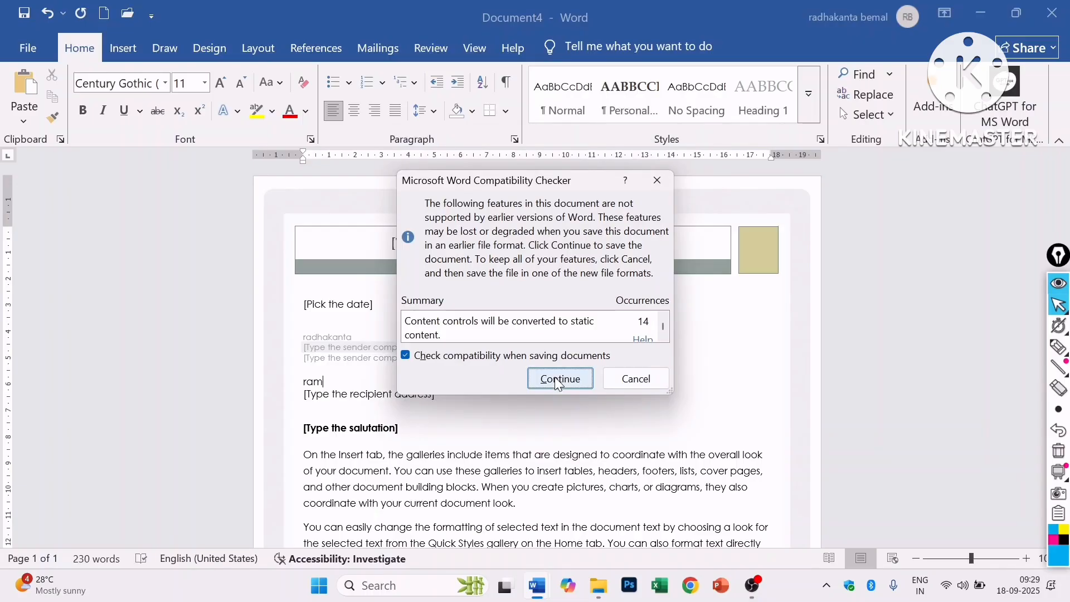
left_click(554, 377)
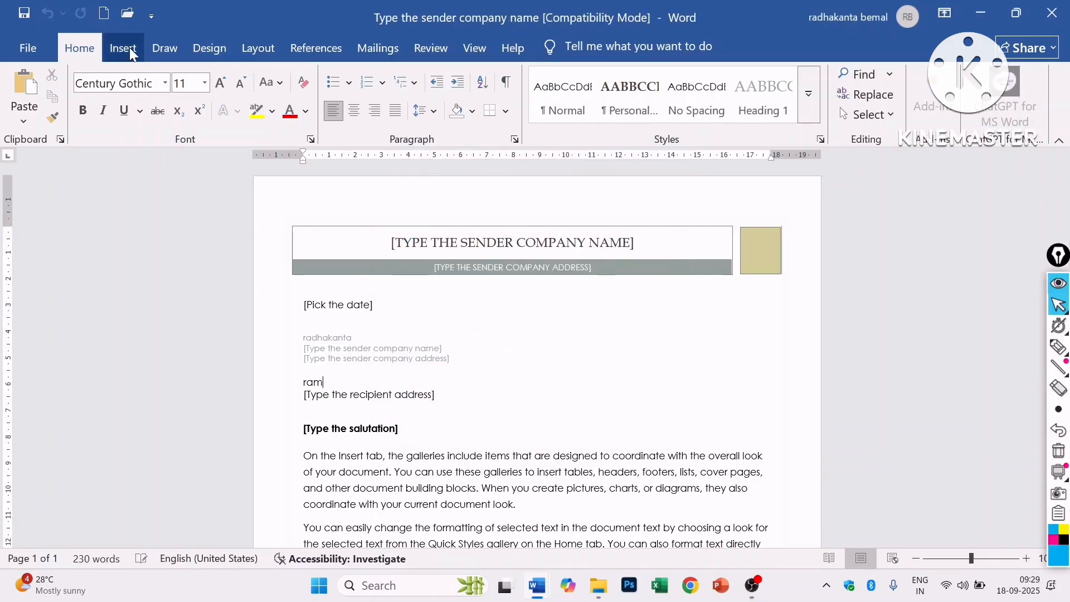
- Show the Personal templates on the New page, listing 'Type the sender company name' and 'my templet'
left_click(27, 48)
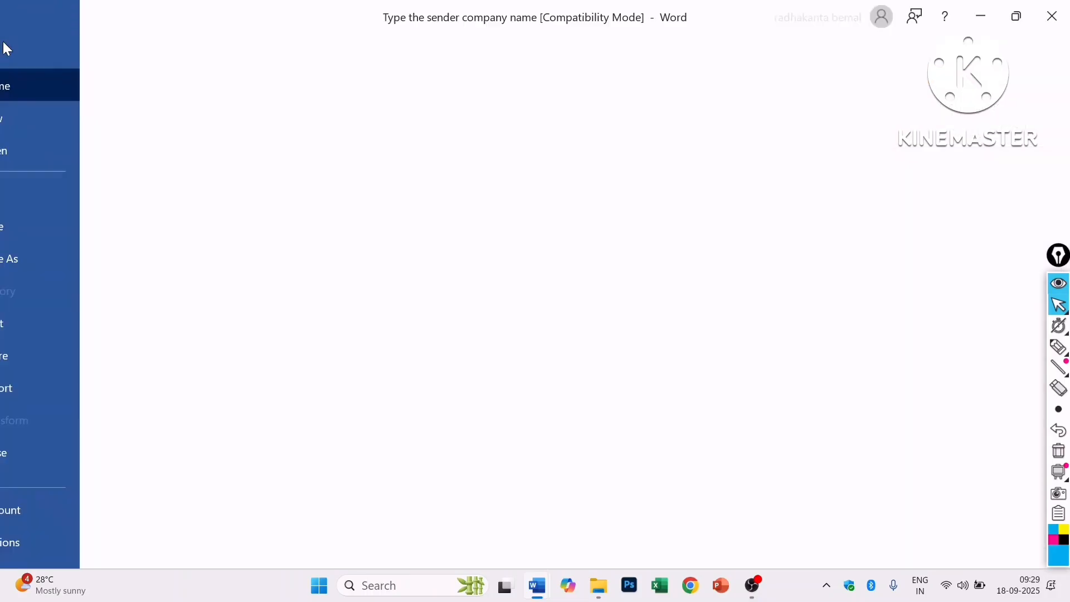
left_click(58, 118)
left_click(257, 383)
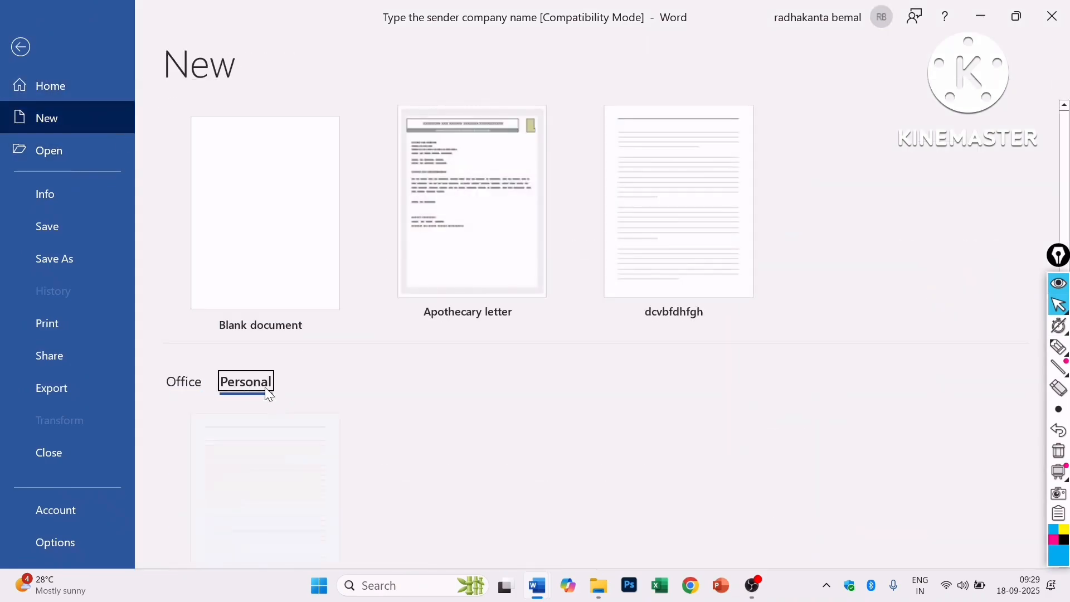
scroll(307, 399, "down", 1)
scroll(306, 395, "down", 2)
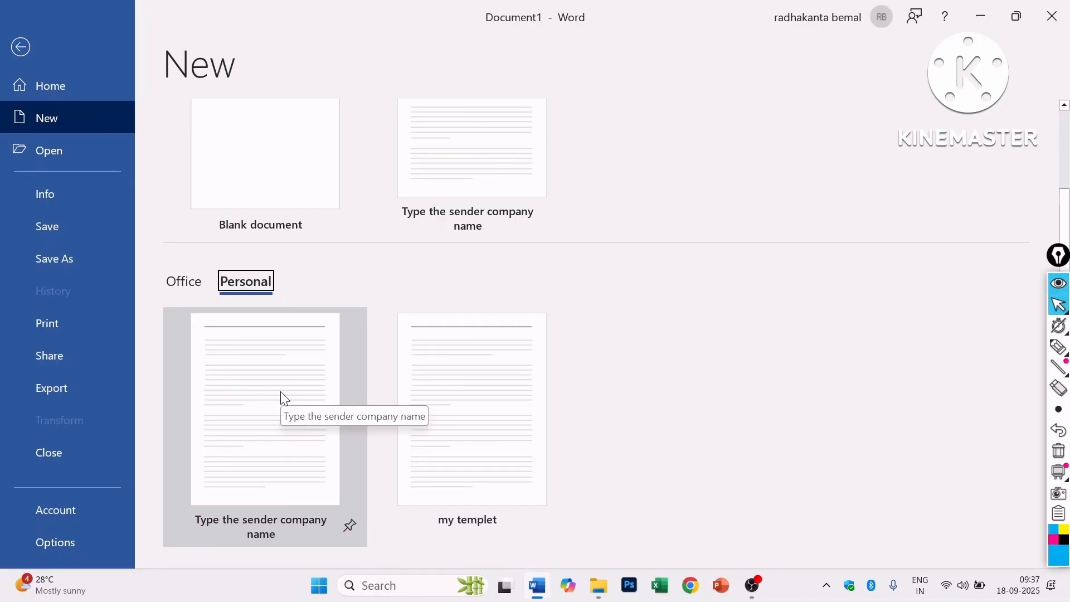
left_click(283, 398)
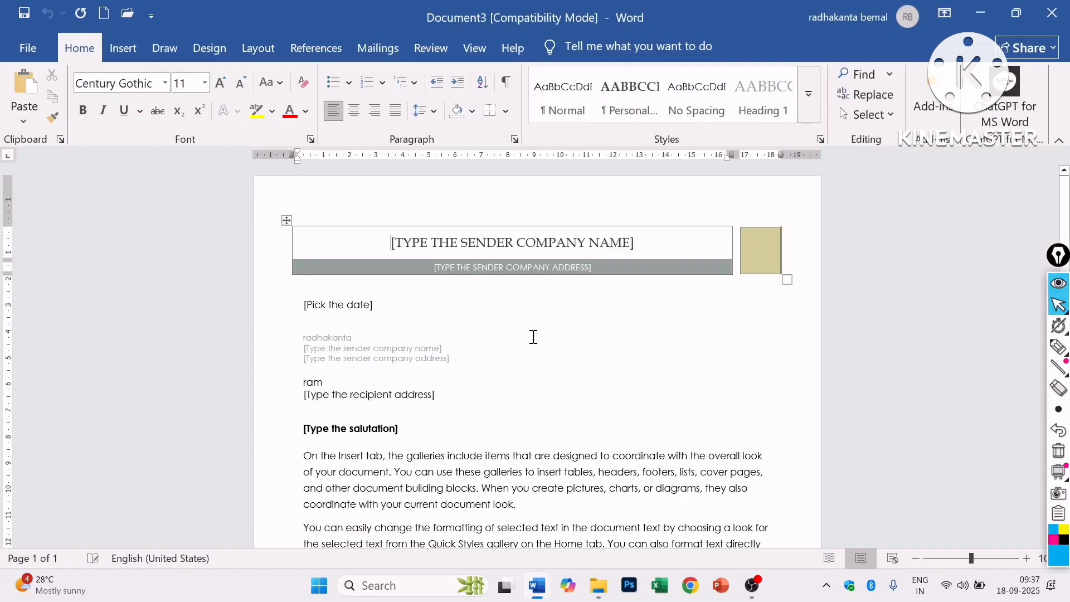
scroll(505, 344, "down", 1)
scroll(504, 344, "up", 1)
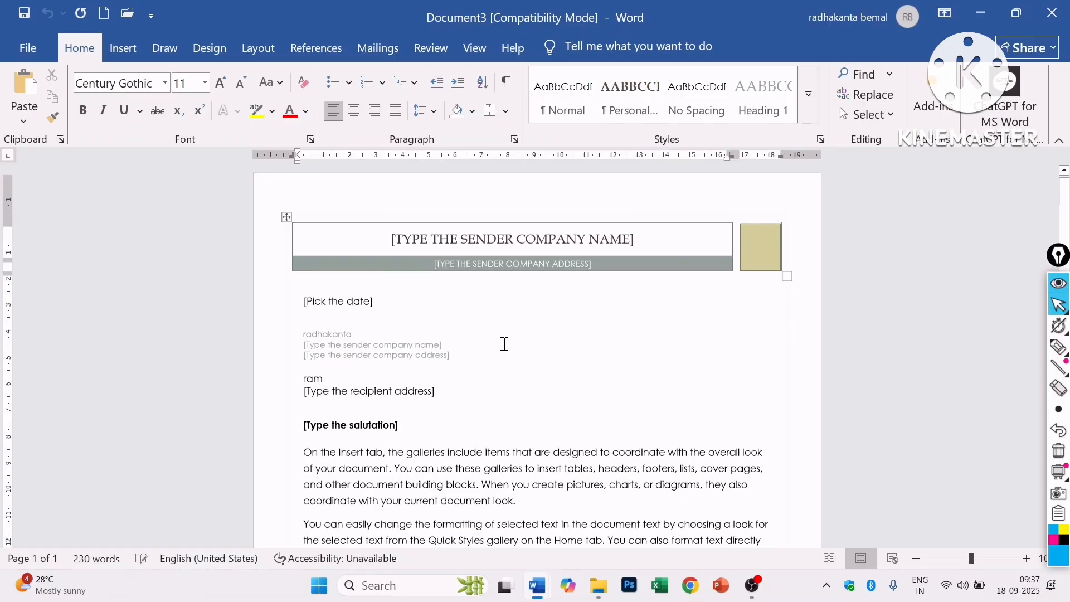
scroll(505, 344, "down", 1)
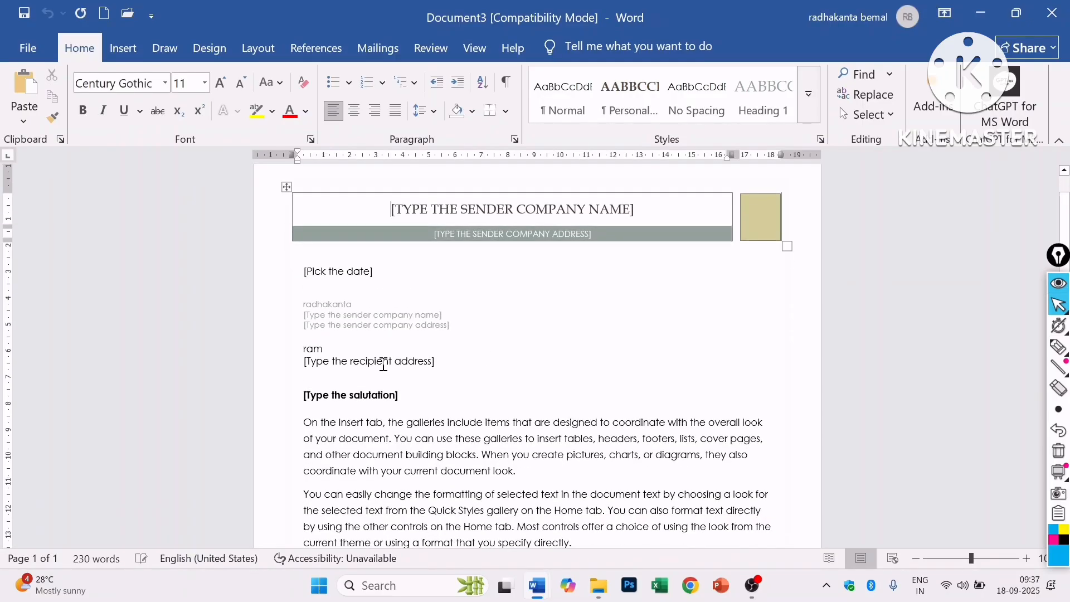
left_click(286, 348)
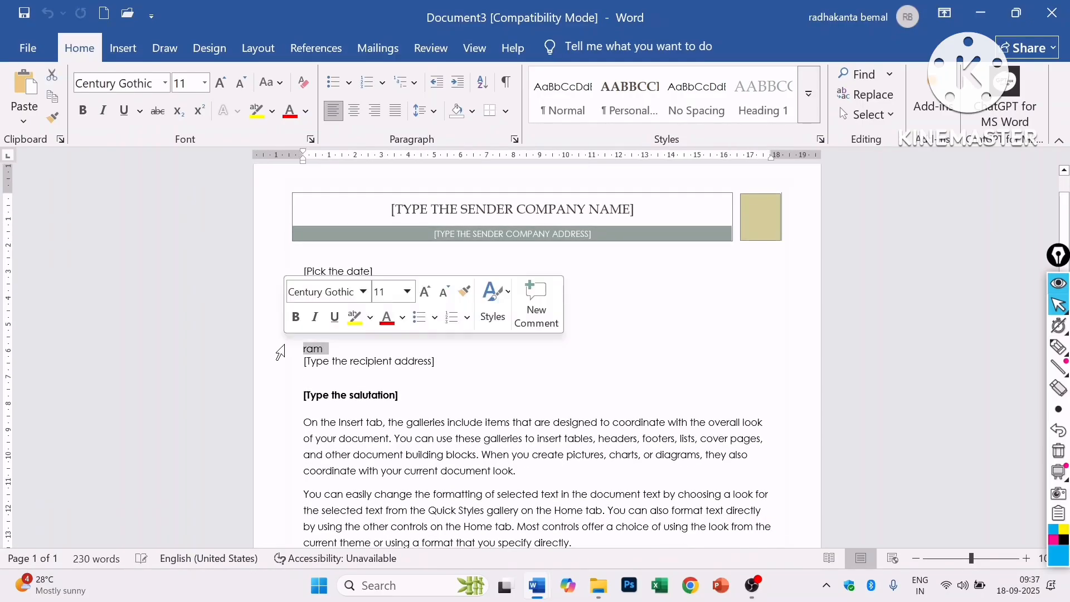
scroll(474, 380, "down", 1)
scroll(474, 380, "up", 1)
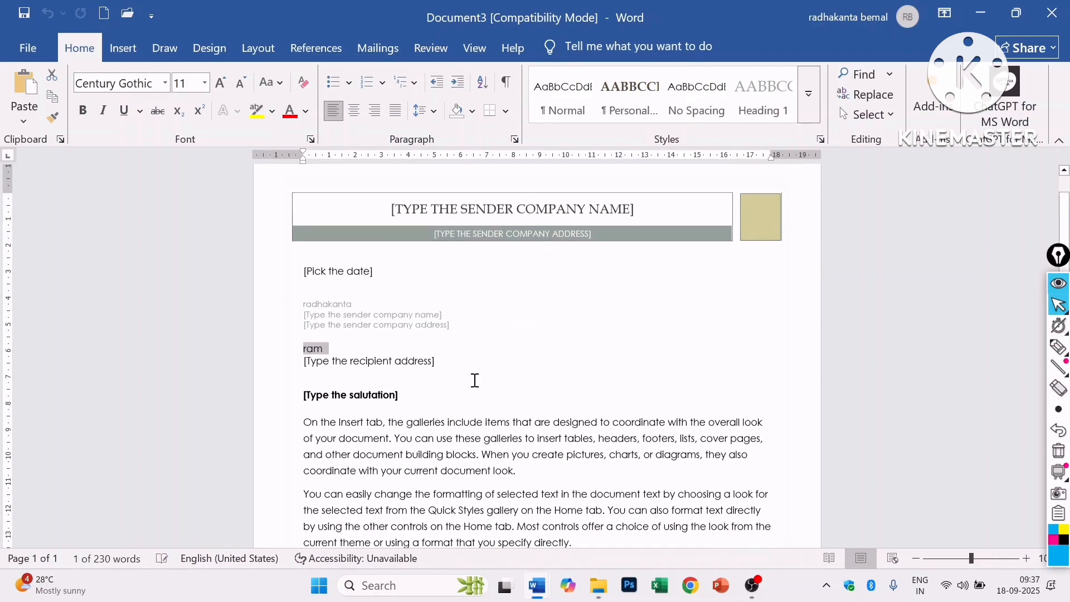
scroll(475, 381, "up", 1)
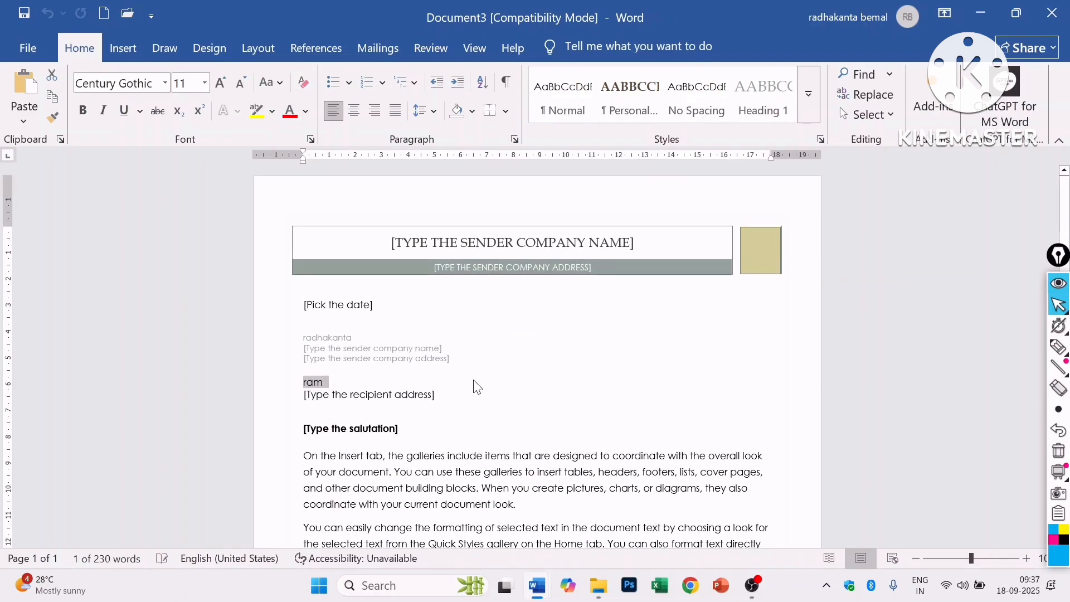
scroll(477, 389, "down", 5)
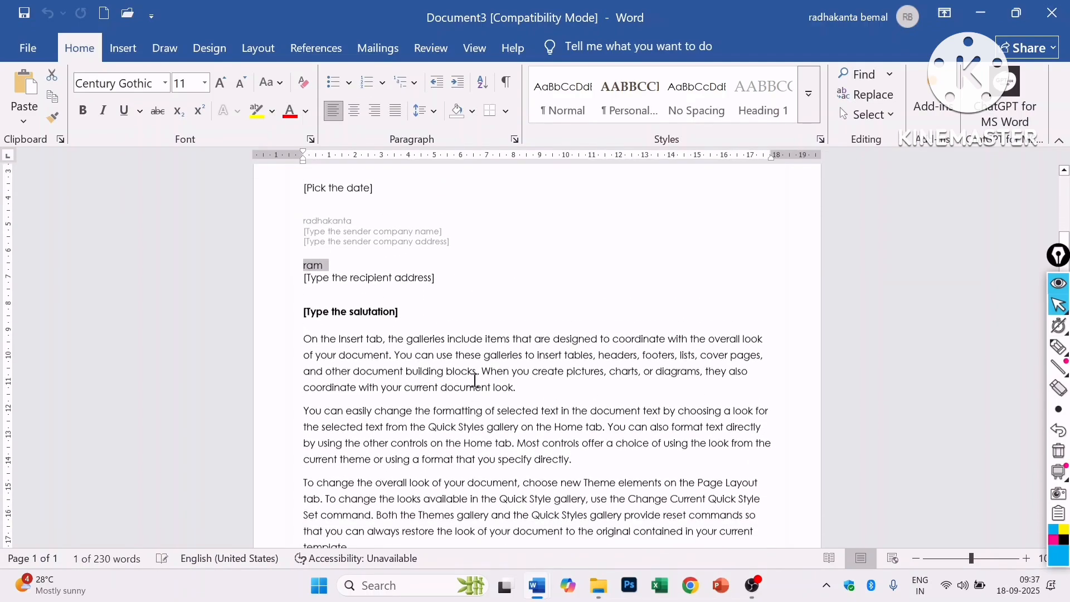
scroll(478, 411, "down", 1)
scroll(477, 411, "up", 5)
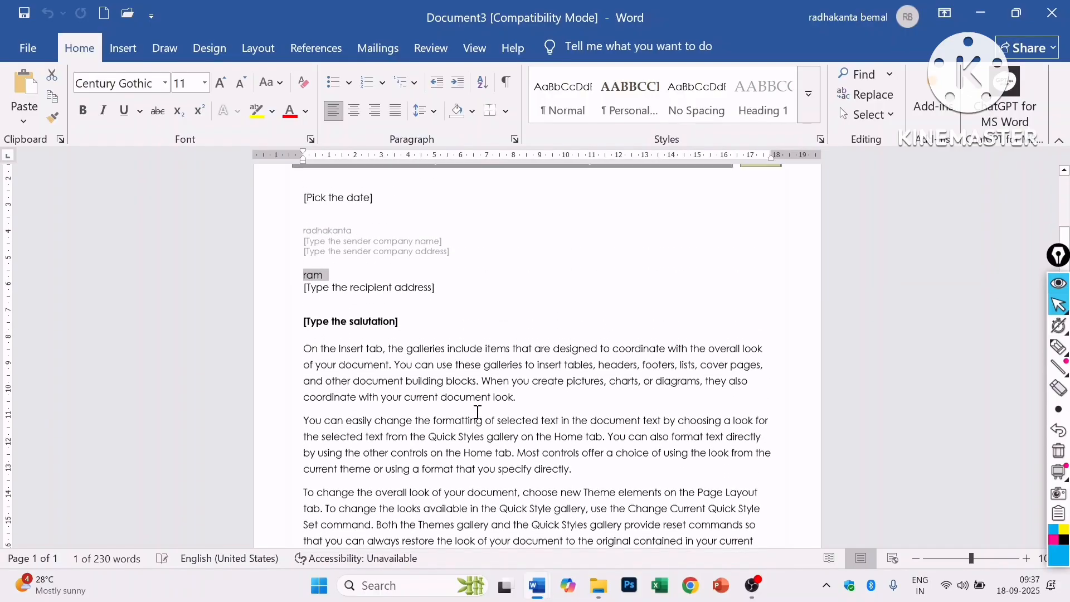
scroll(477, 411, "up", 1)
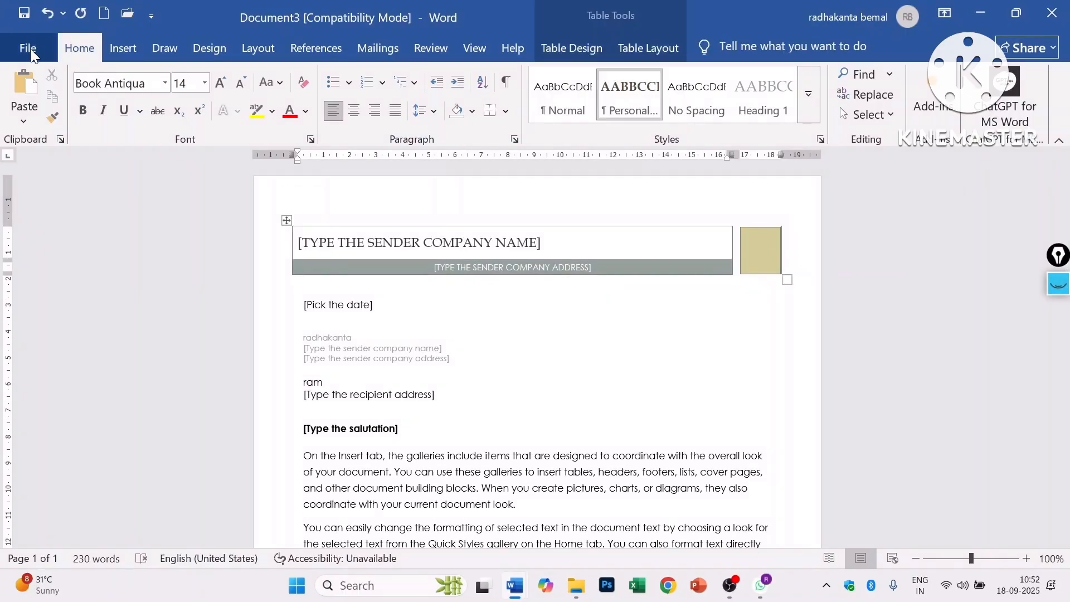
- Create a new blank document, Document5, from the File menu's New page
left_click(29, 48)
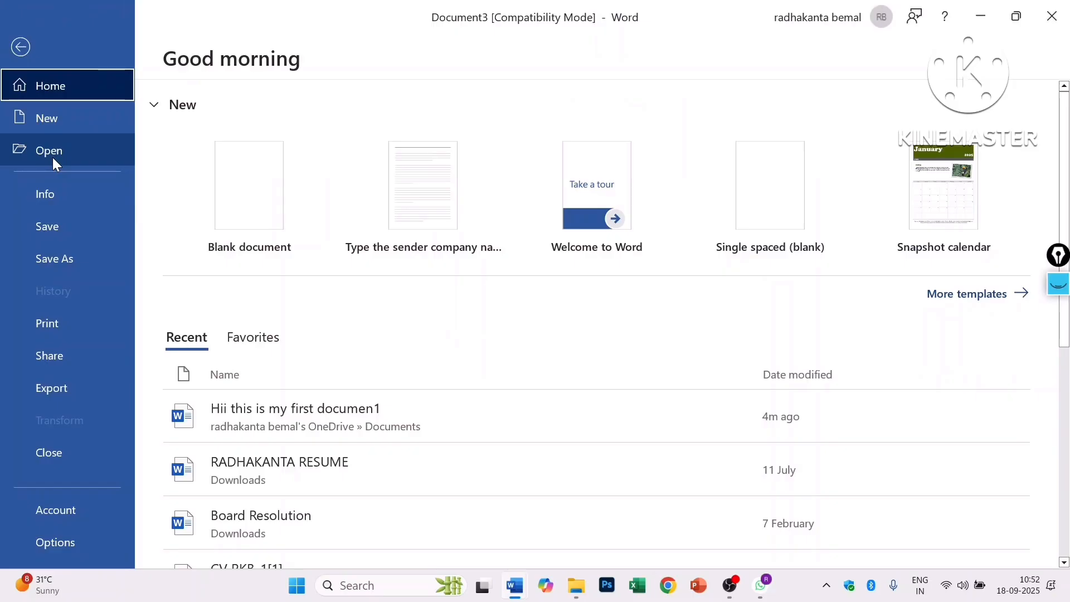
left_click(62, 124)
left_click(221, 179)
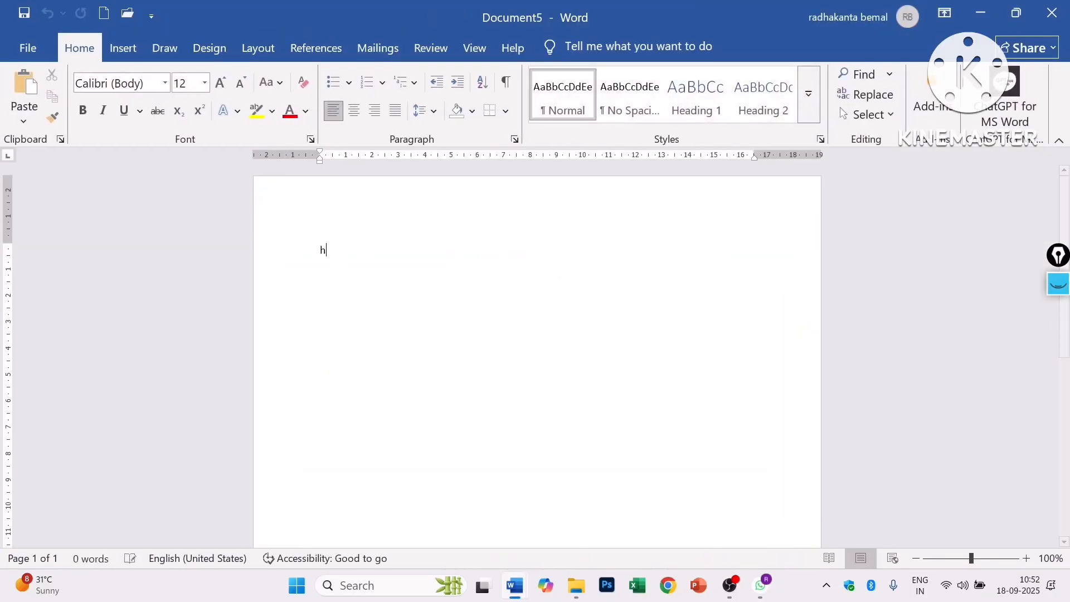
- Type 'Hi this is my first document' and bring up the save prompt
type("Hi this is my first d")
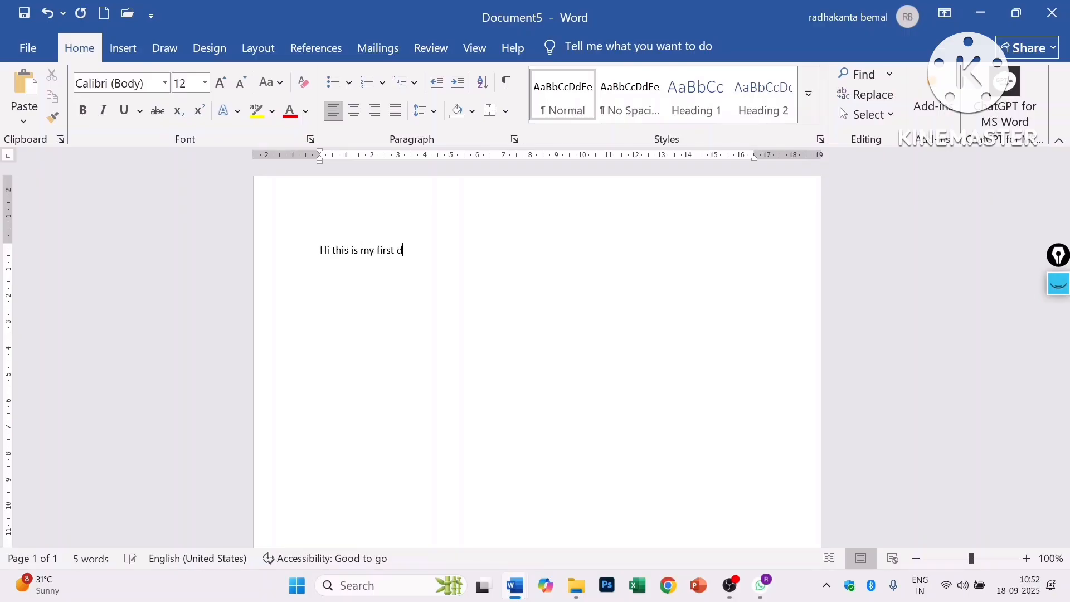
type("ocument")
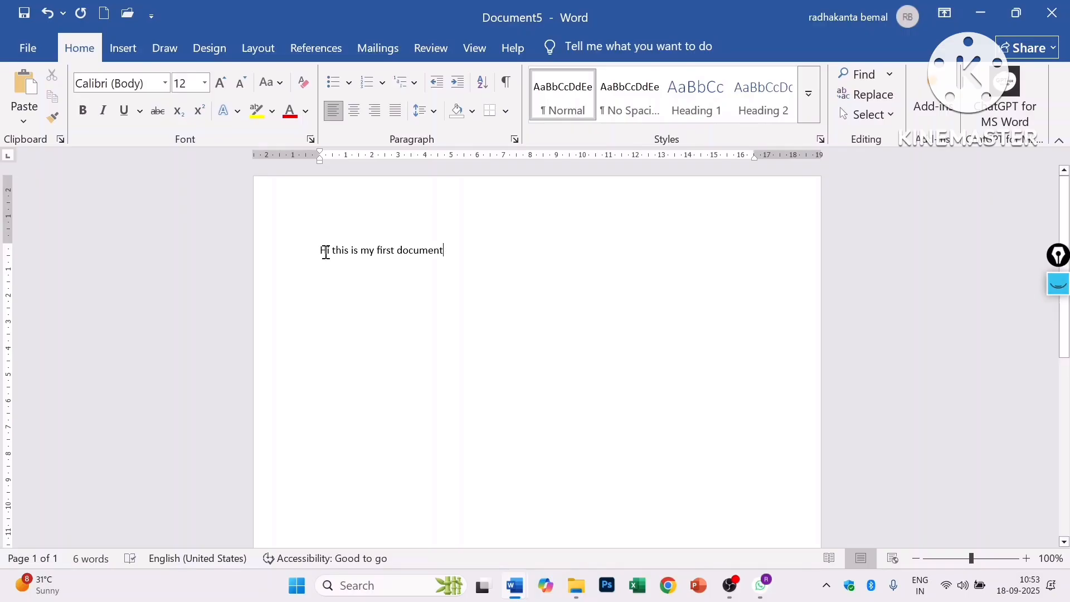
key("ctrl+s")
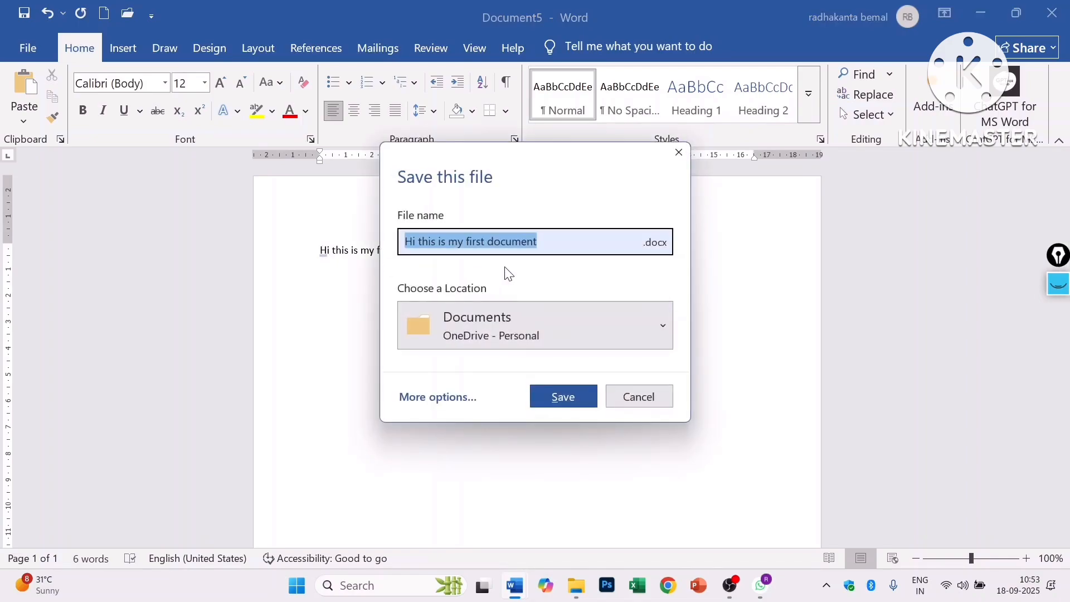
- Save the file as a Word Document named 'my document.docx' in the Desktop folder
left_click(660, 244)
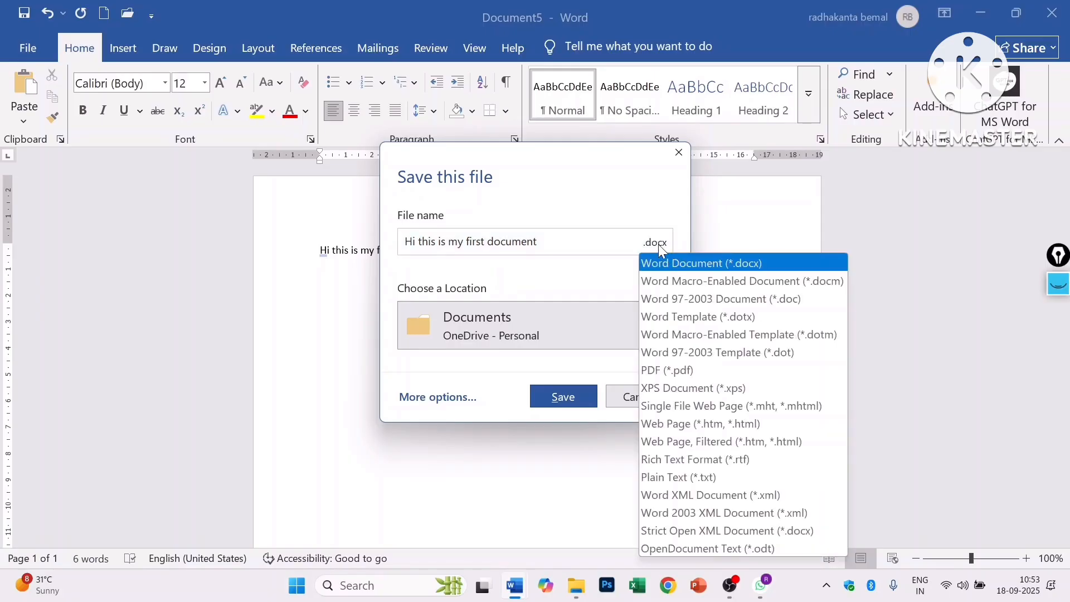
left_click(658, 244)
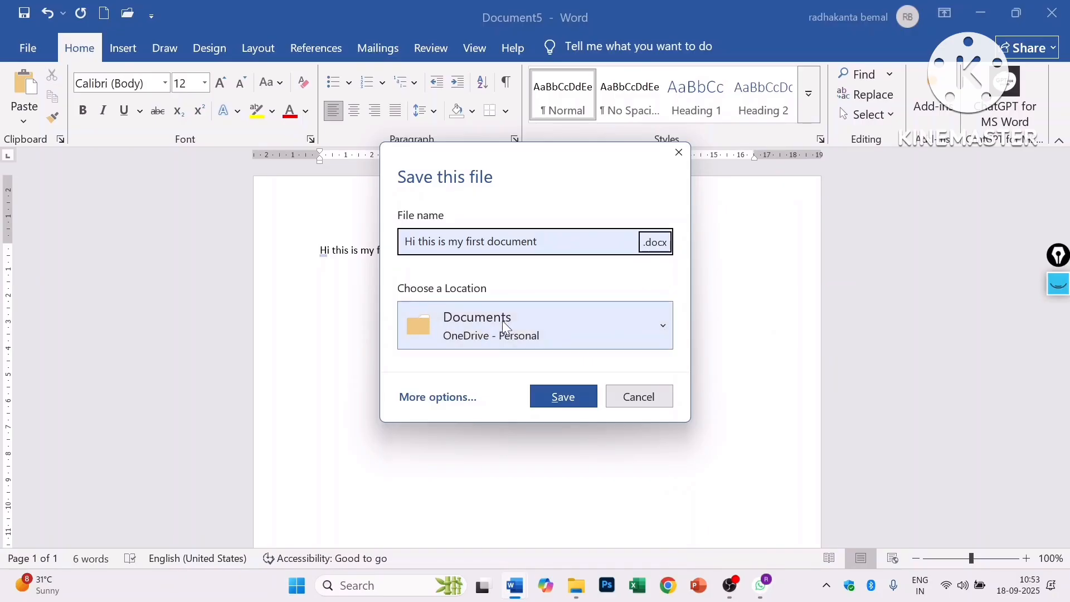
left_click(664, 327)
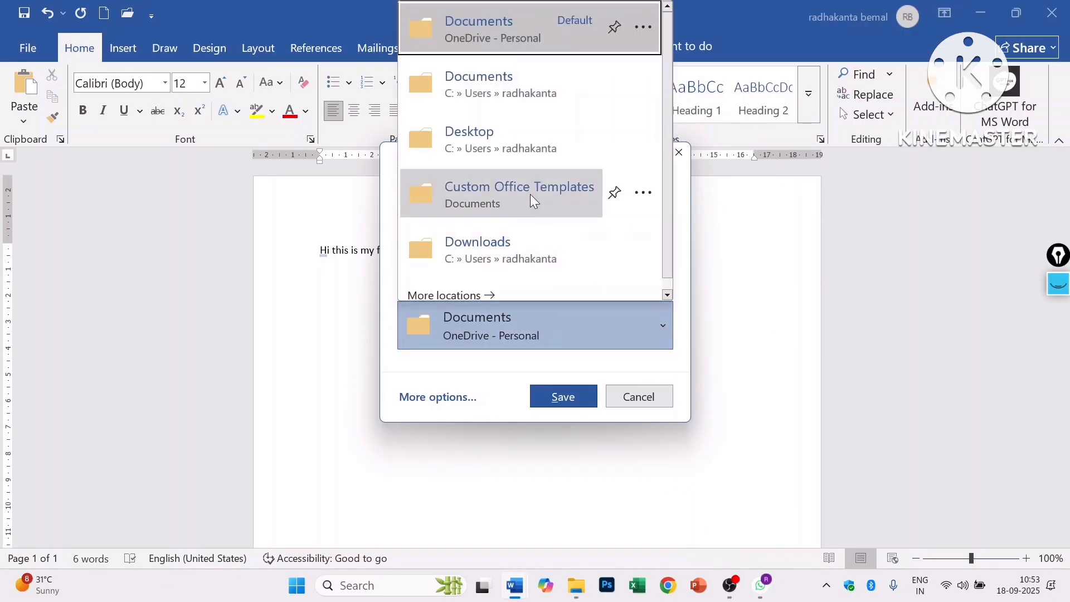
left_click(503, 144)
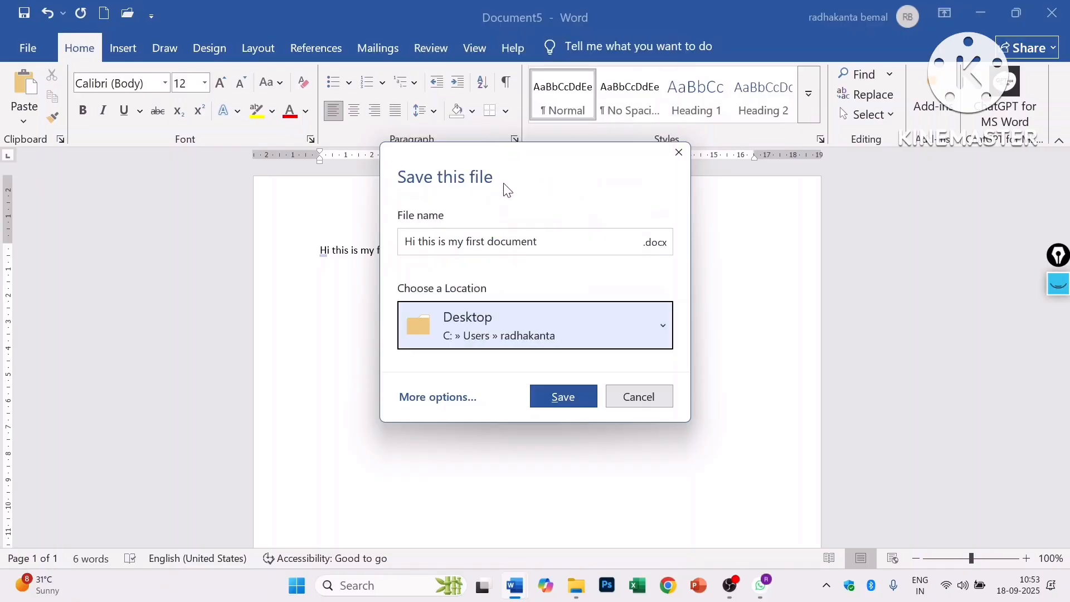
left_click(546, 242)
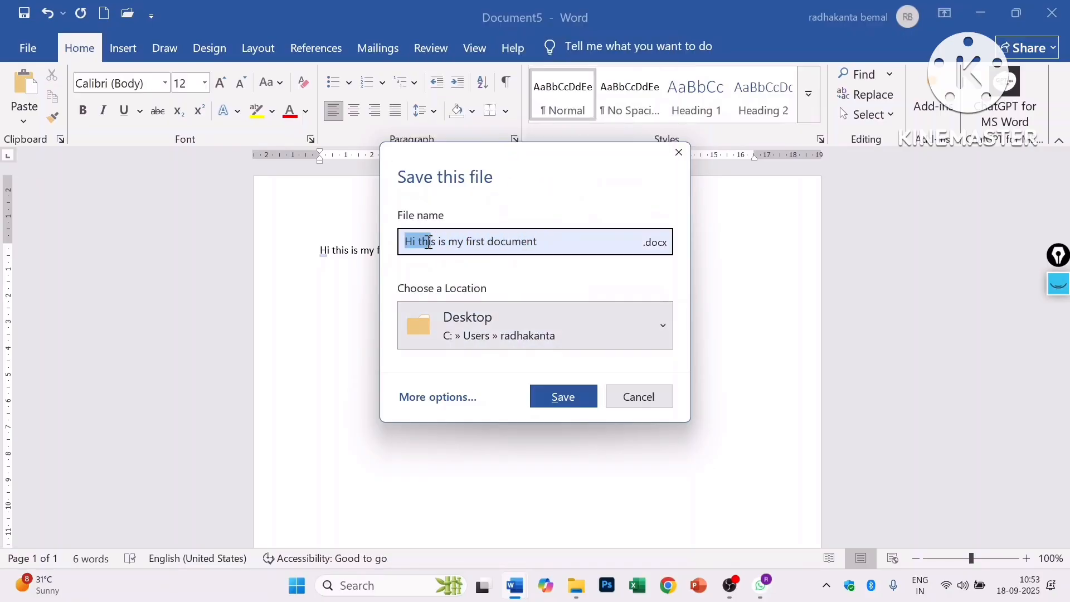
left_click_drag(406, 241, 539, 242)
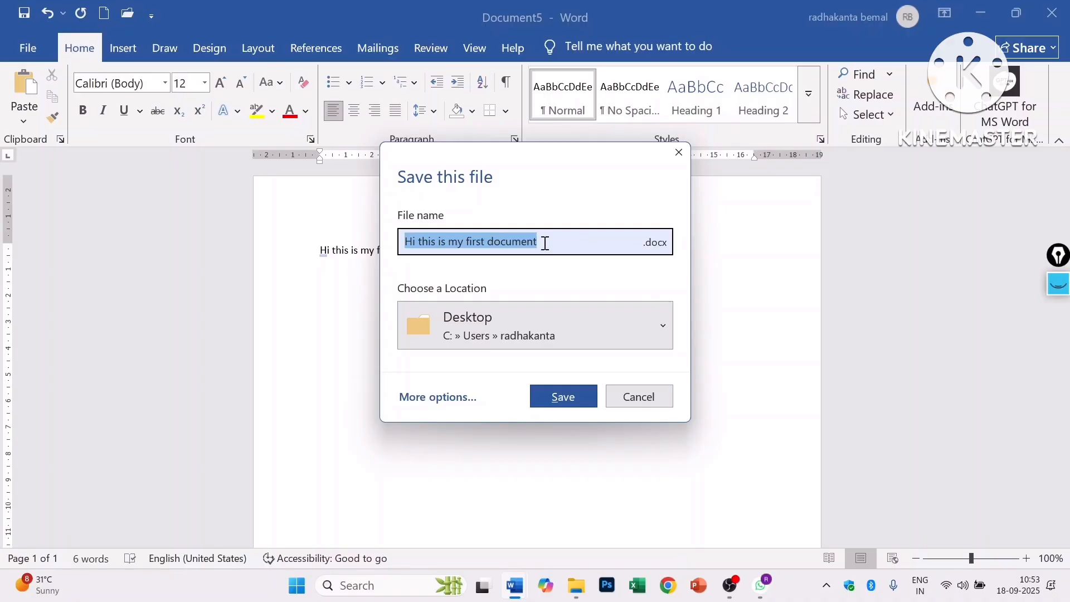
type("h")
key("BackSpace")
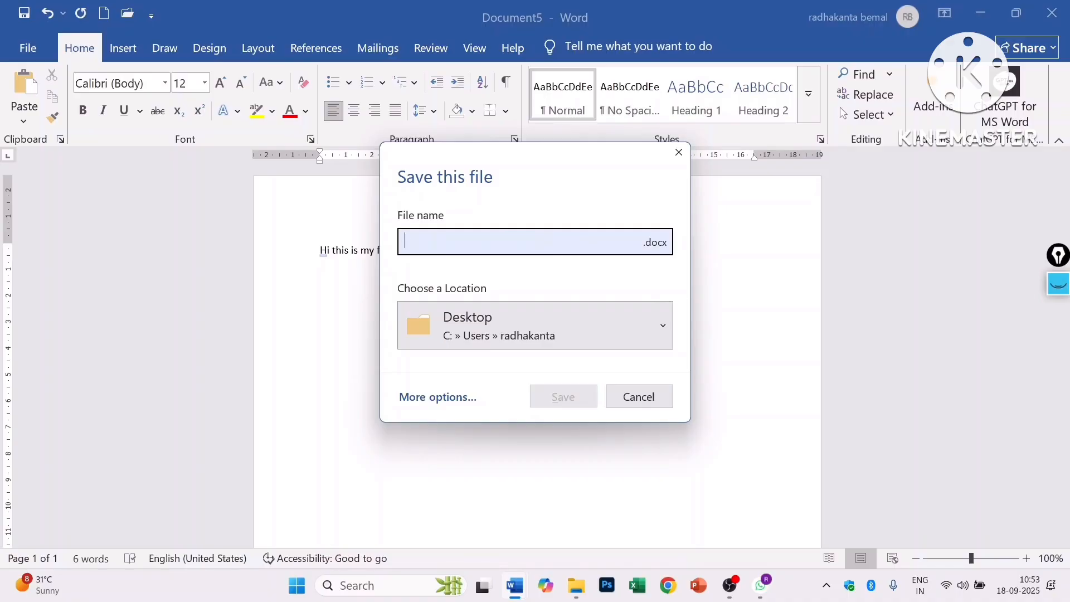
type("my do")
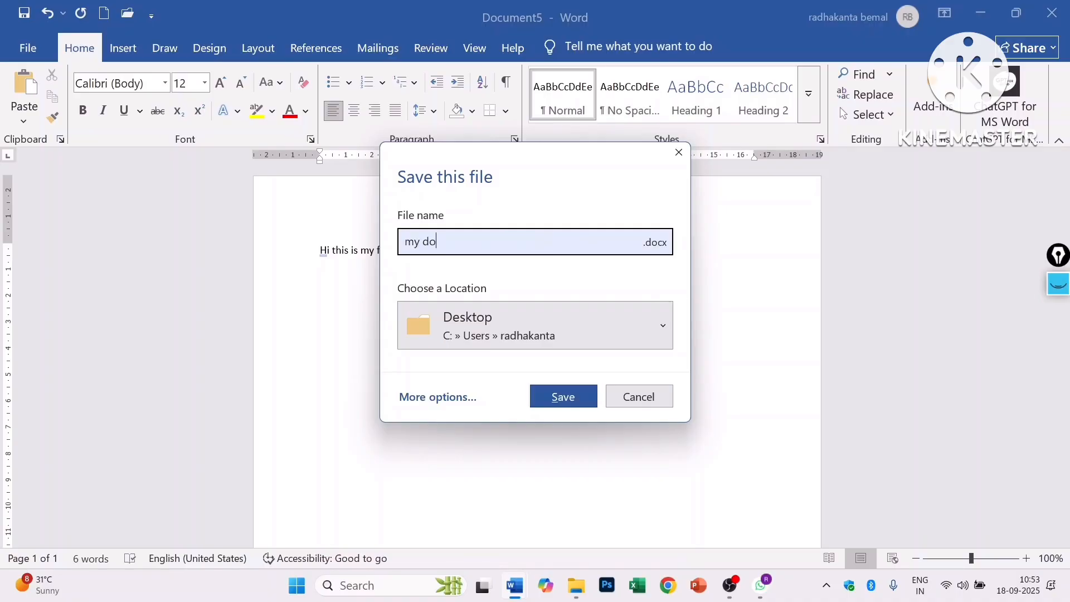
type("cument")
left_click(568, 402)
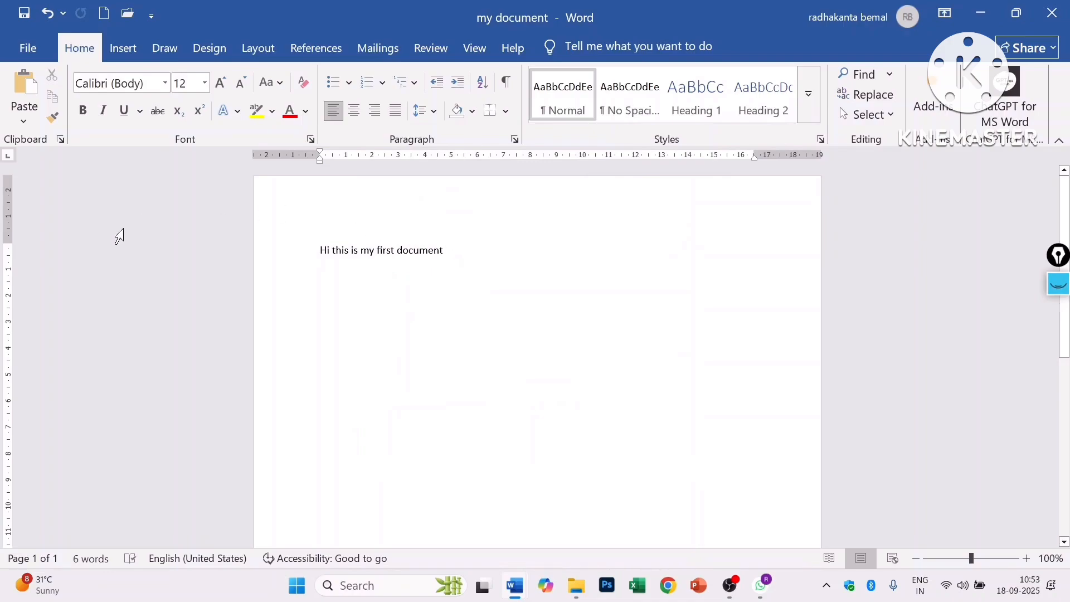
- Reopen 'my document' by browsing Folders to the Desktop in File > Open
left_click(16, 49)
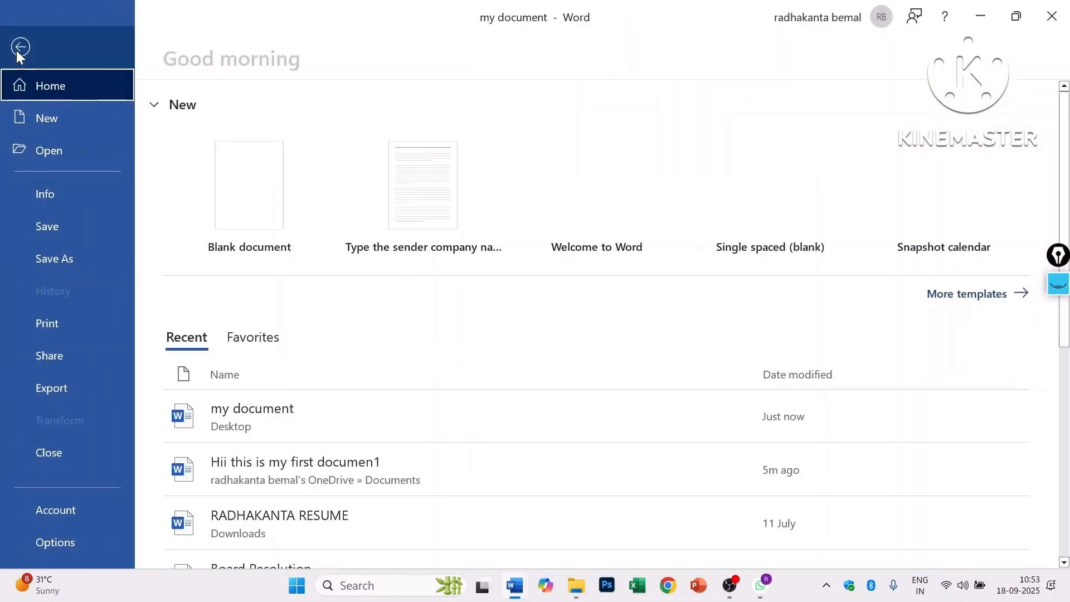
left_click(55, 155)
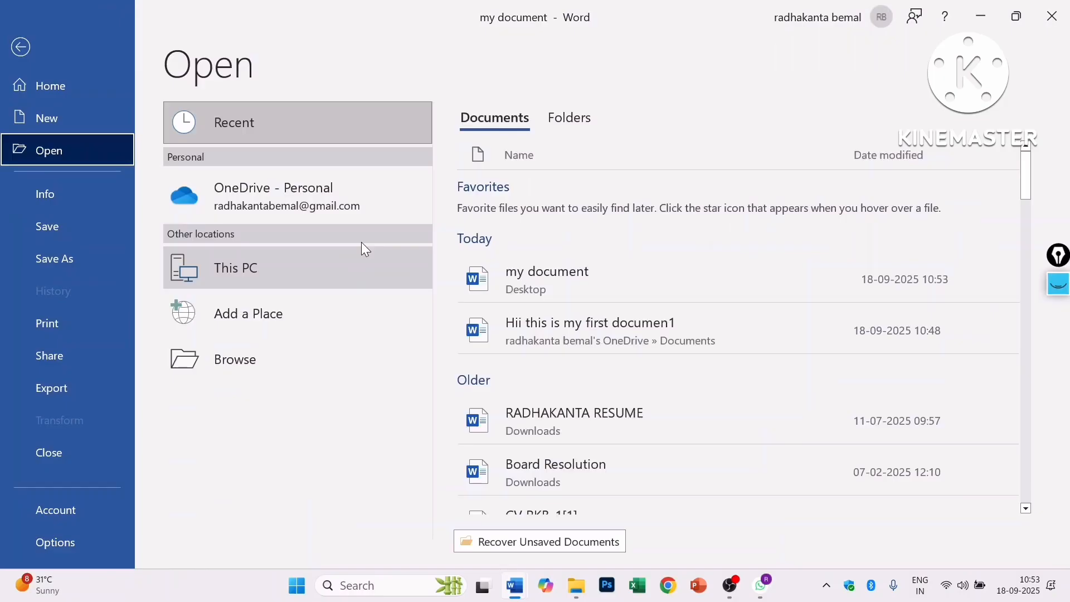
left_click(563, 122)
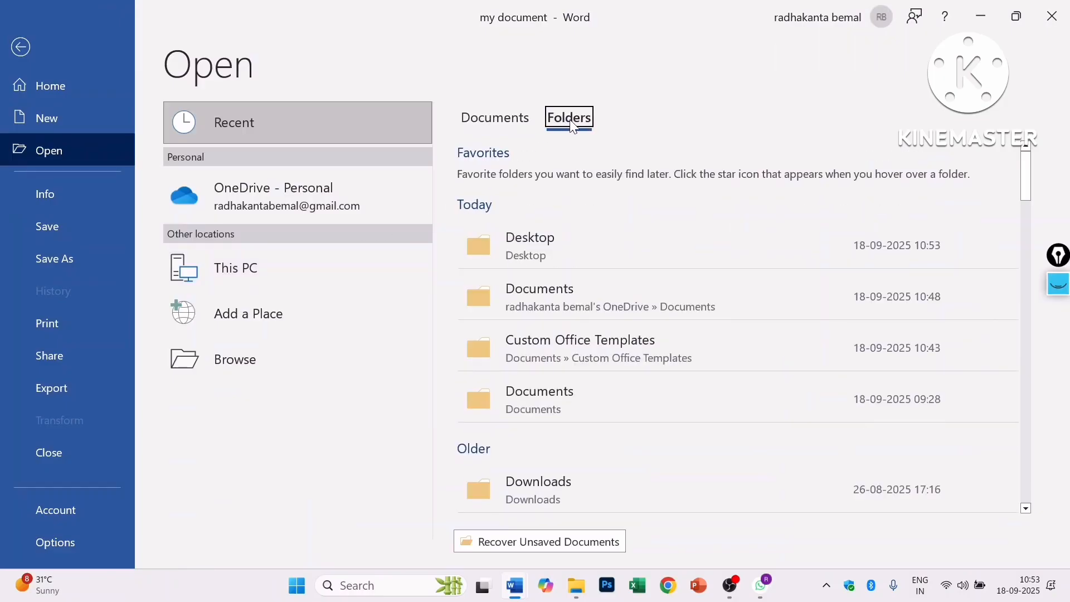
left_click(601, 251)
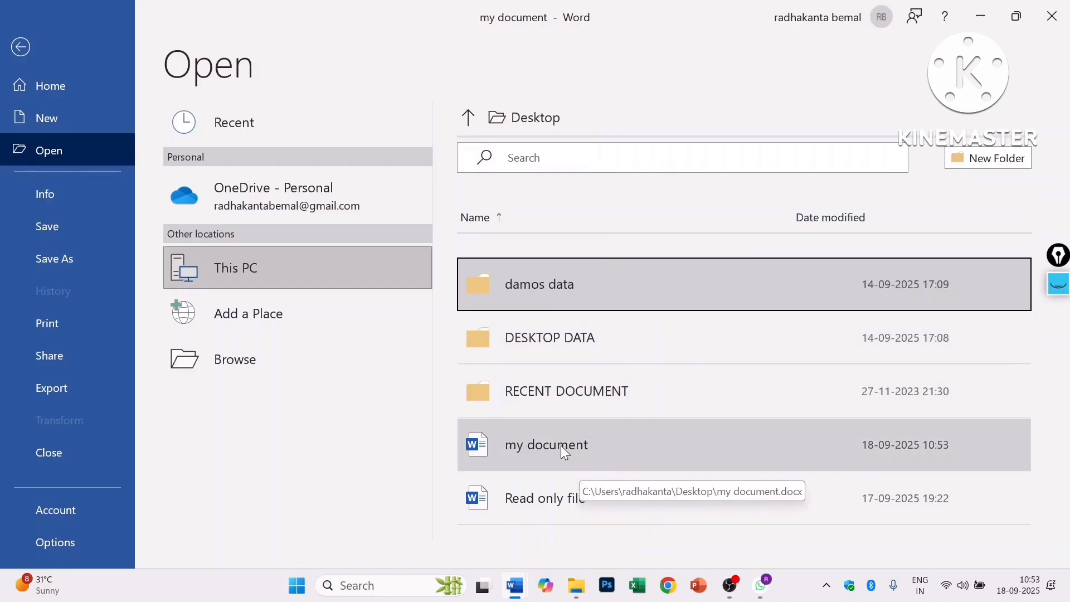
left_click(561, 446)
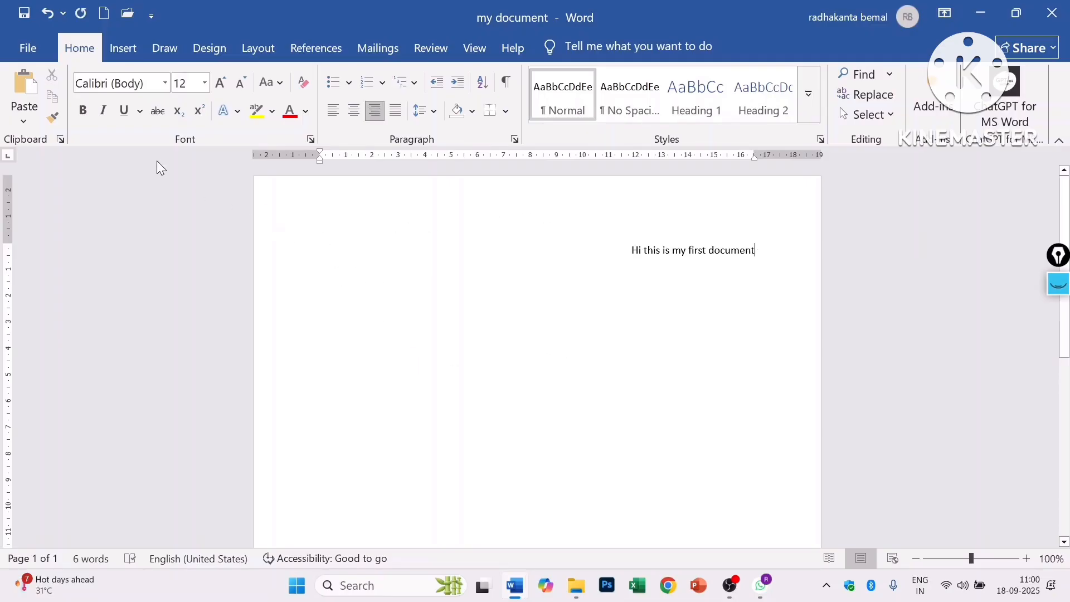
- Turn on Always Open Read-Only under Protect Document, then return to the page
left_click(34, 44)
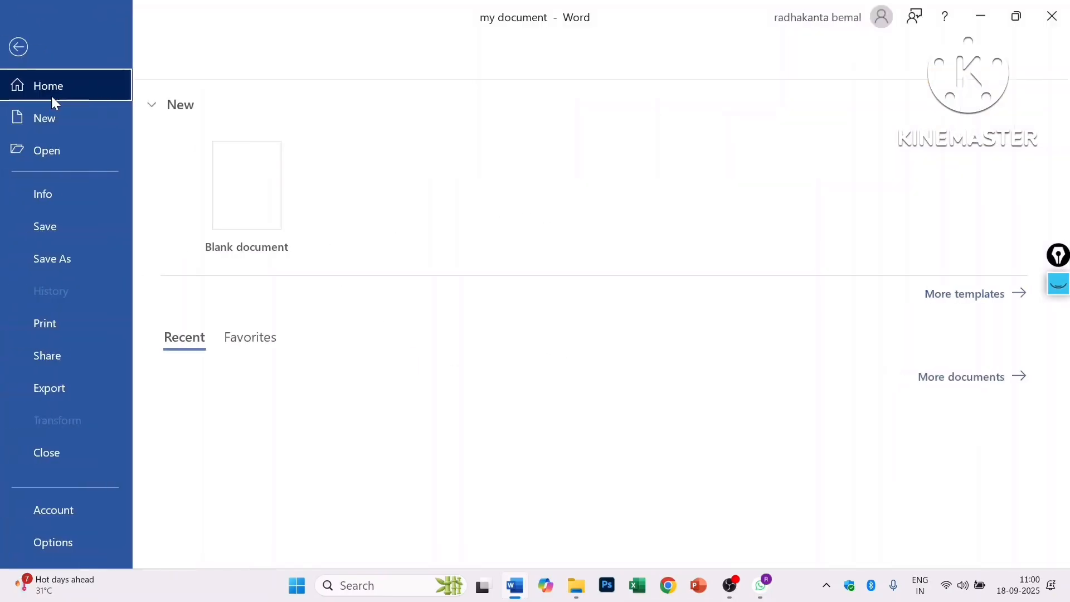
left_click(78, 195)
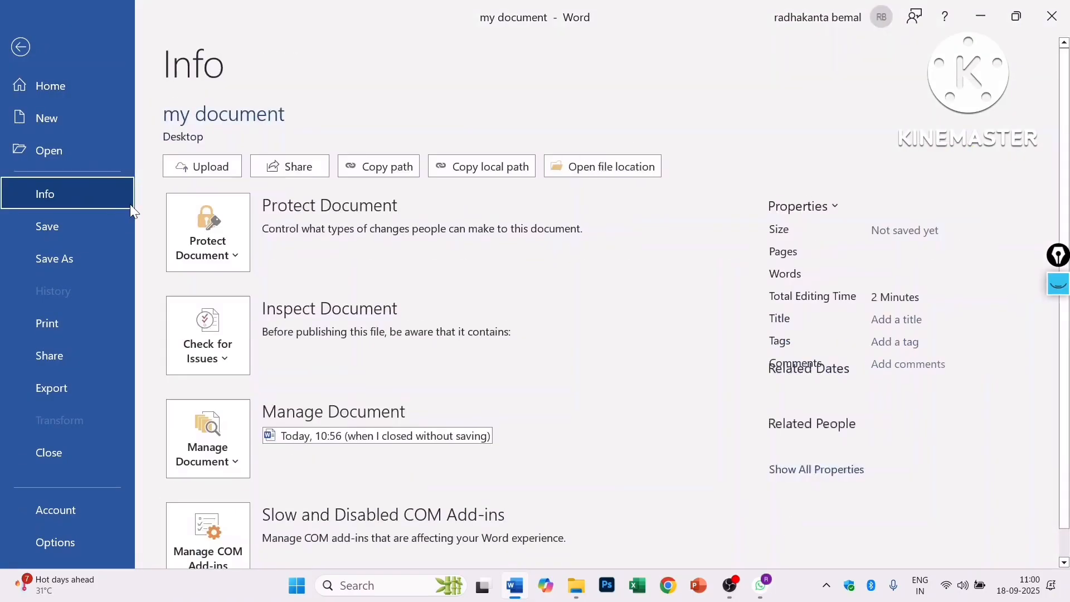
left_click(238, 253)
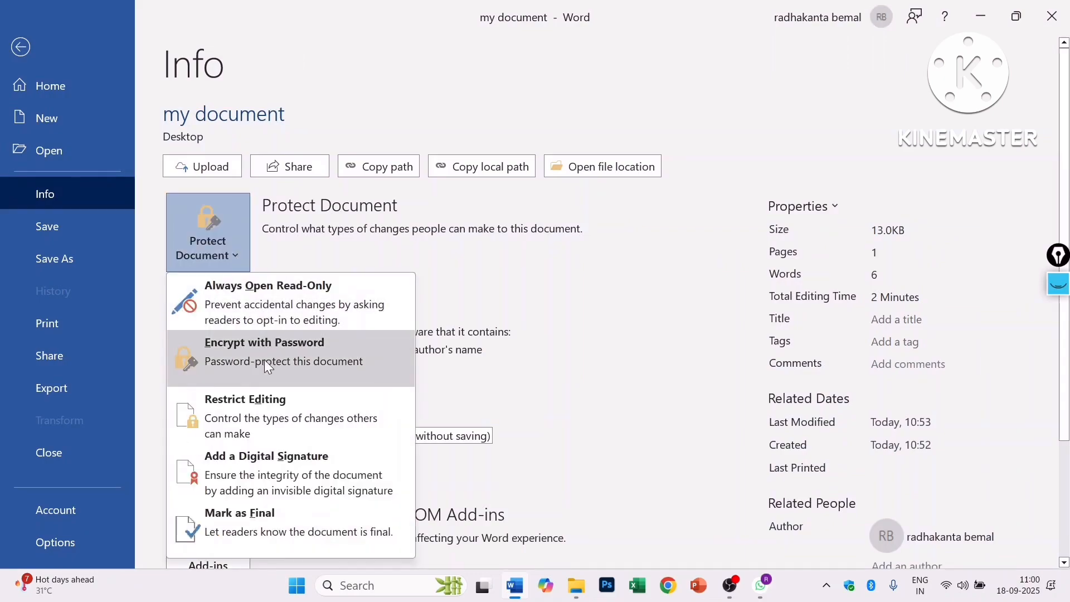
left_click(291, 303)
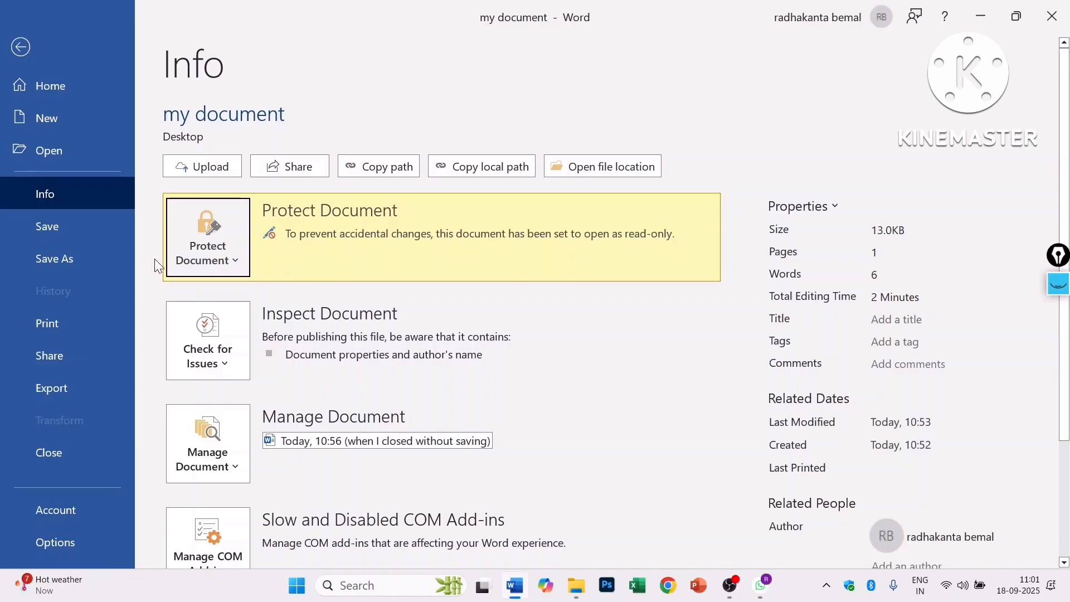
left_click(62, 226)
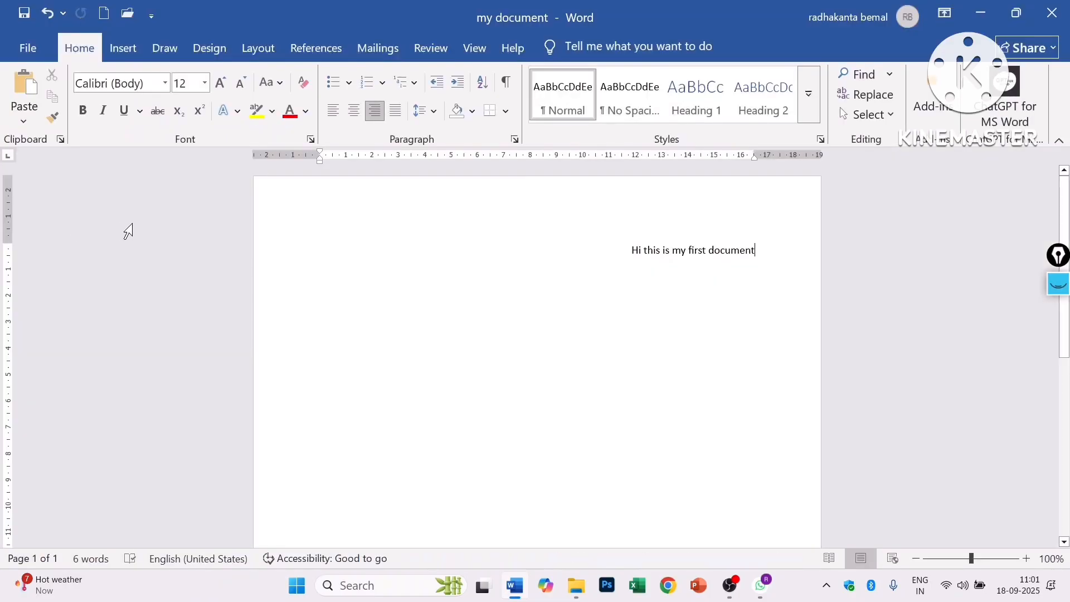
- Close Word, reopen my document read-only from the desktop, and select 'Hi this is my first document'
left_click(1052, 13)
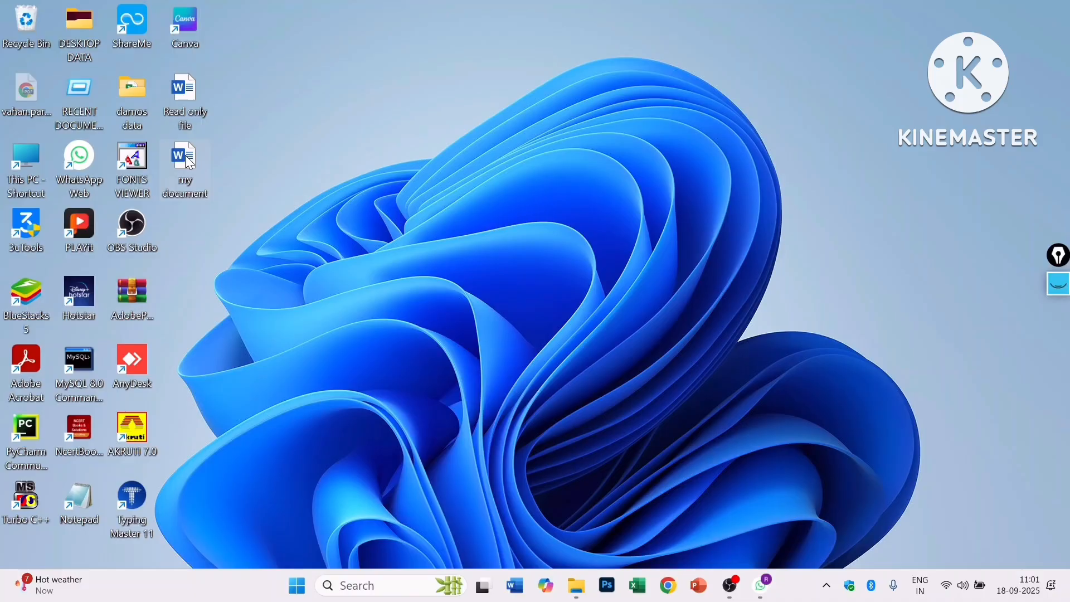
double_click(187, 158)
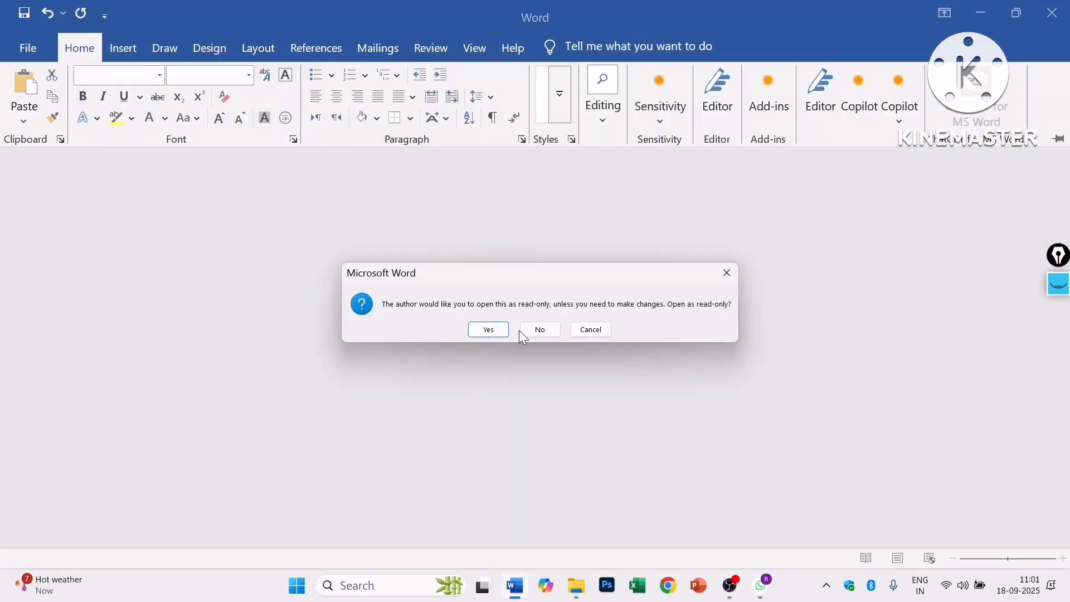
left_click(488, 331)
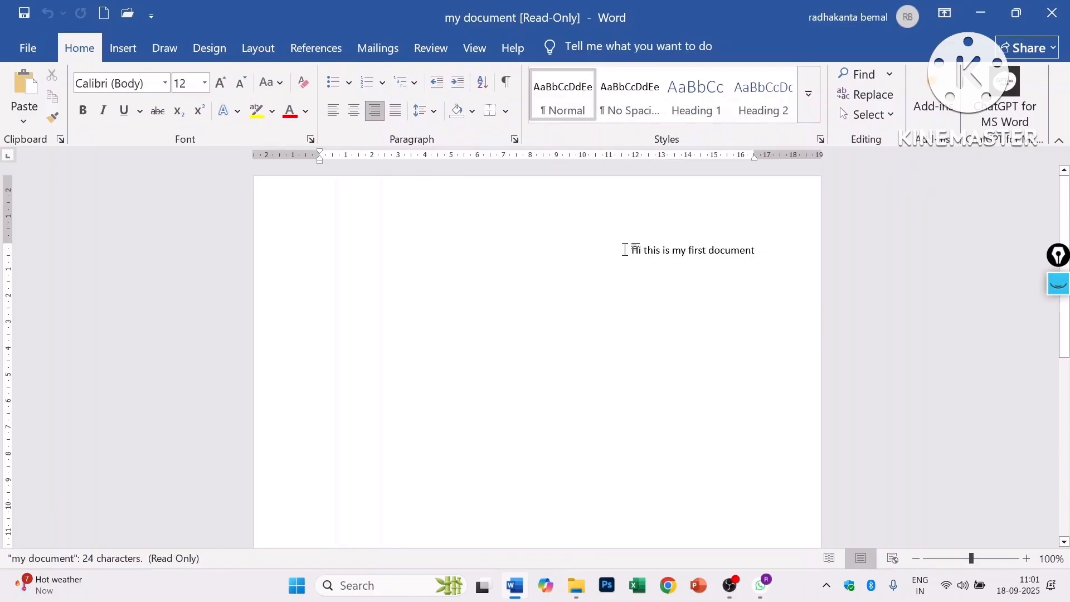
left_click_drag(627, 250, 690, 250)
triple_click(741, 252)
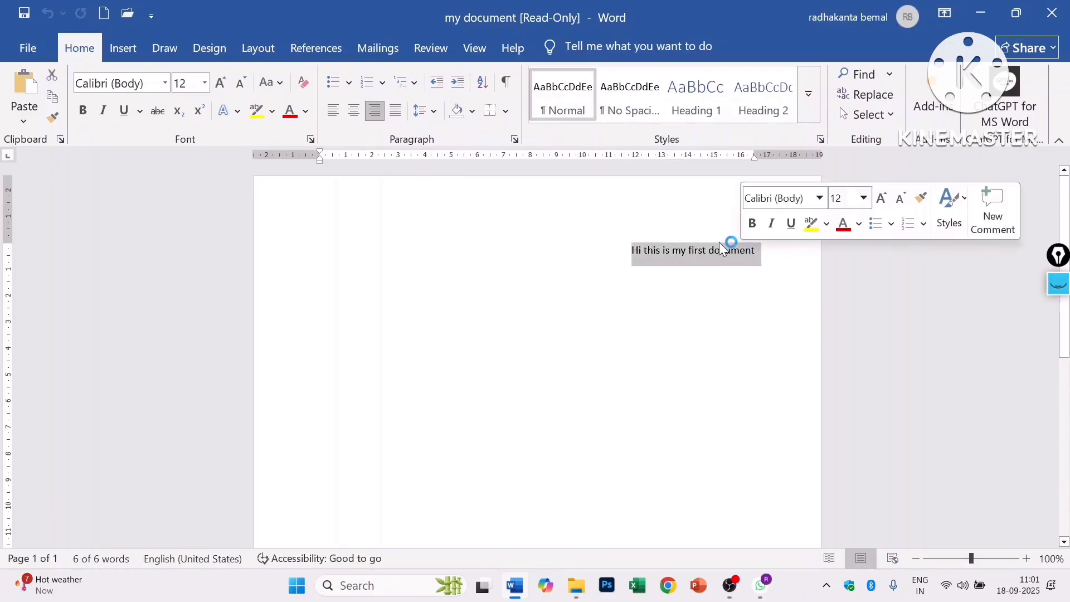
left_click(219, 86)
left_click(219, 86)
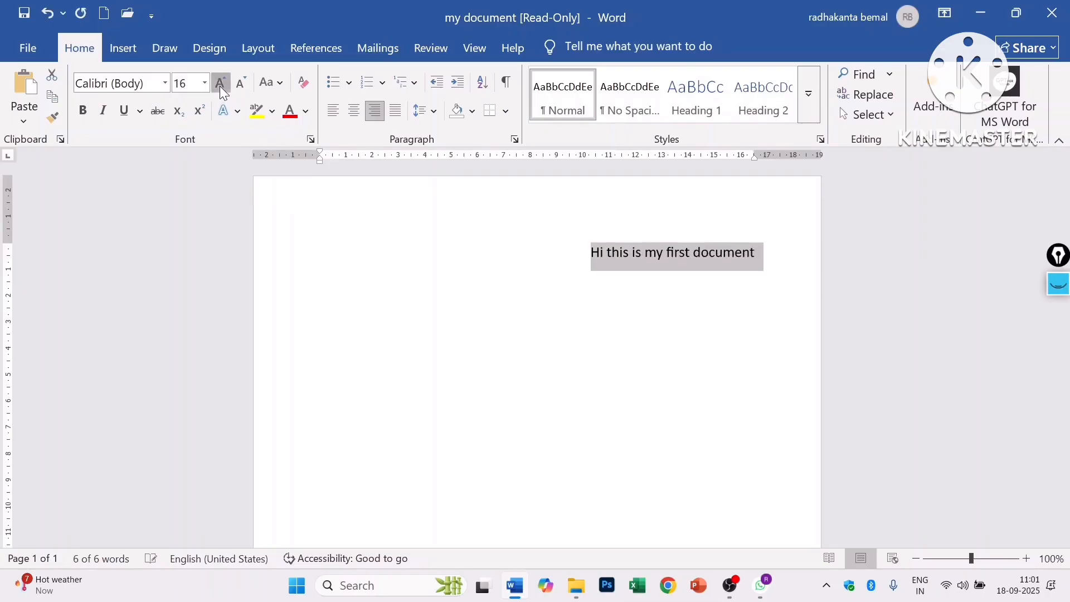
left_click(220, 86)
left_click(219, 86)
left_click(220, 86)
left_click(219, 85)
left_click(220, 86)
left_click(220, 86)
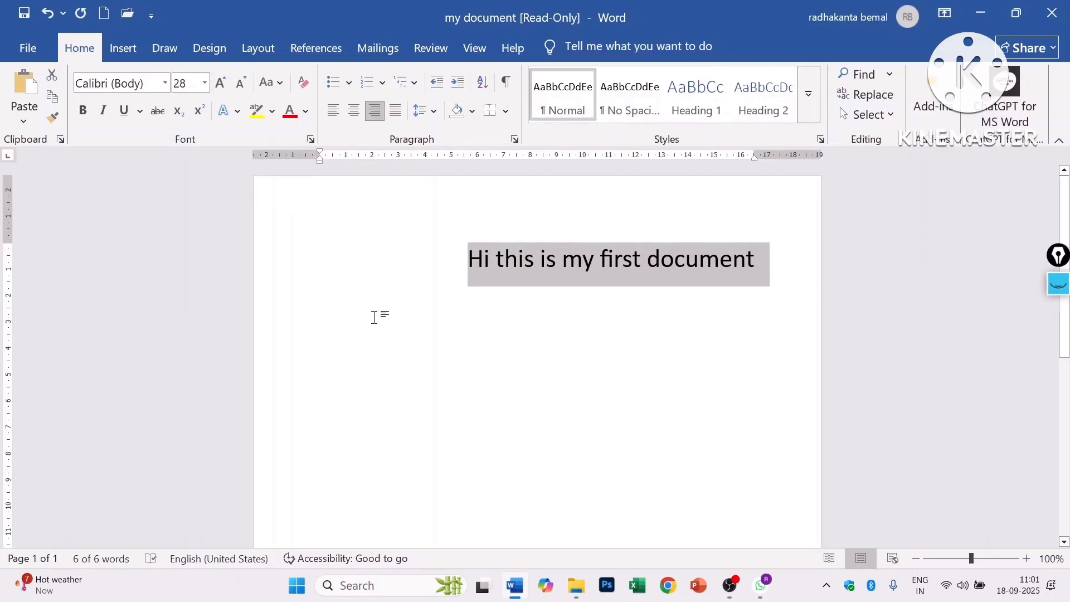
key("ctrl+s")
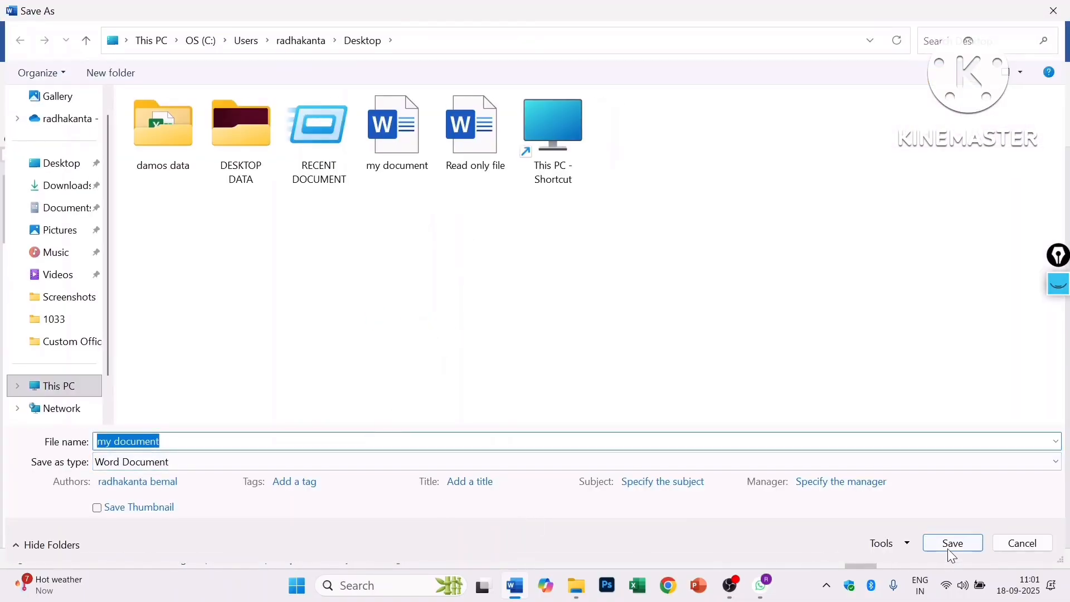
left_click(950, 549)
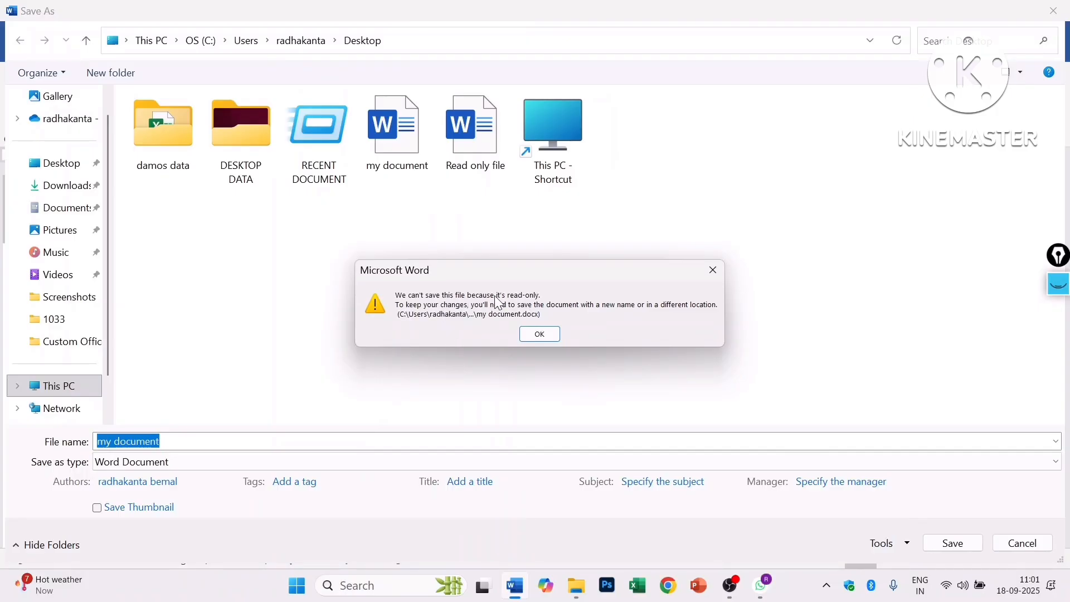
left_click(541, 336)
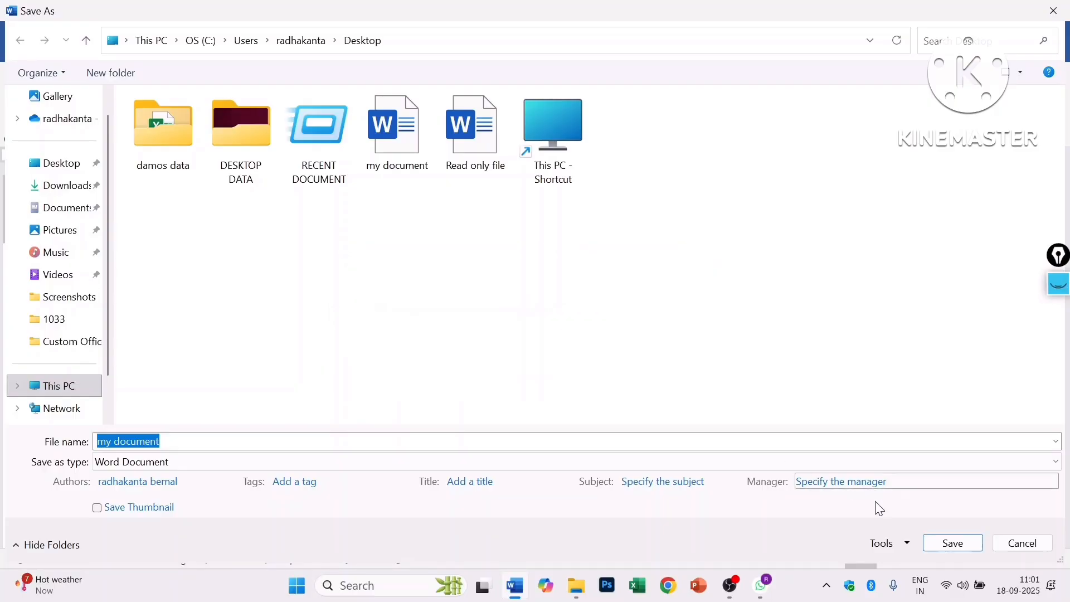
left_click(1024, 546)
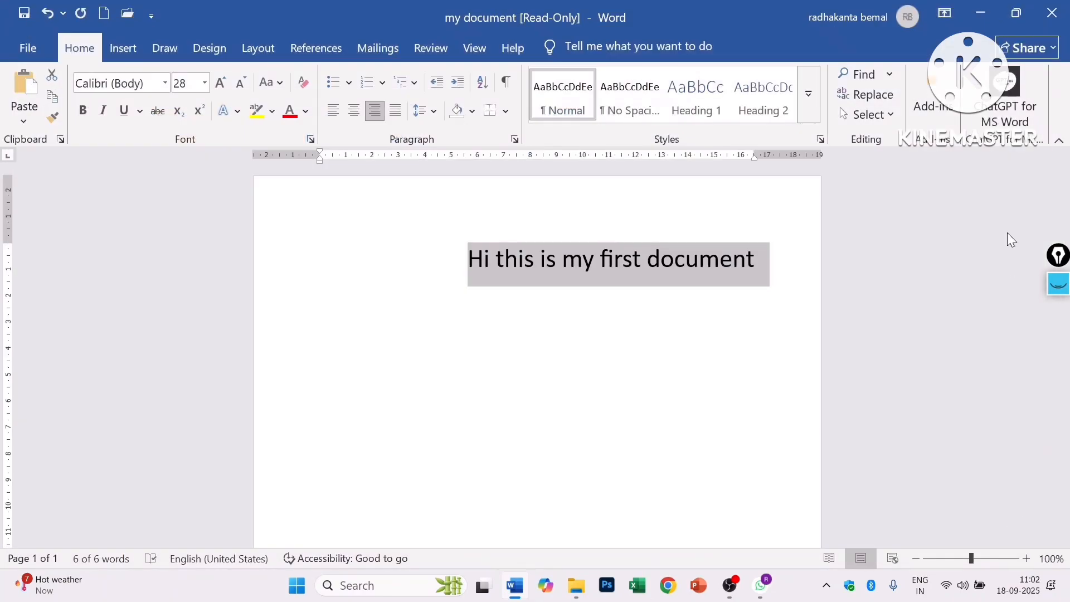
- Close without saving, reopen my document for editing, and select 'Hi this is my first document'
left_click(1052, 13)
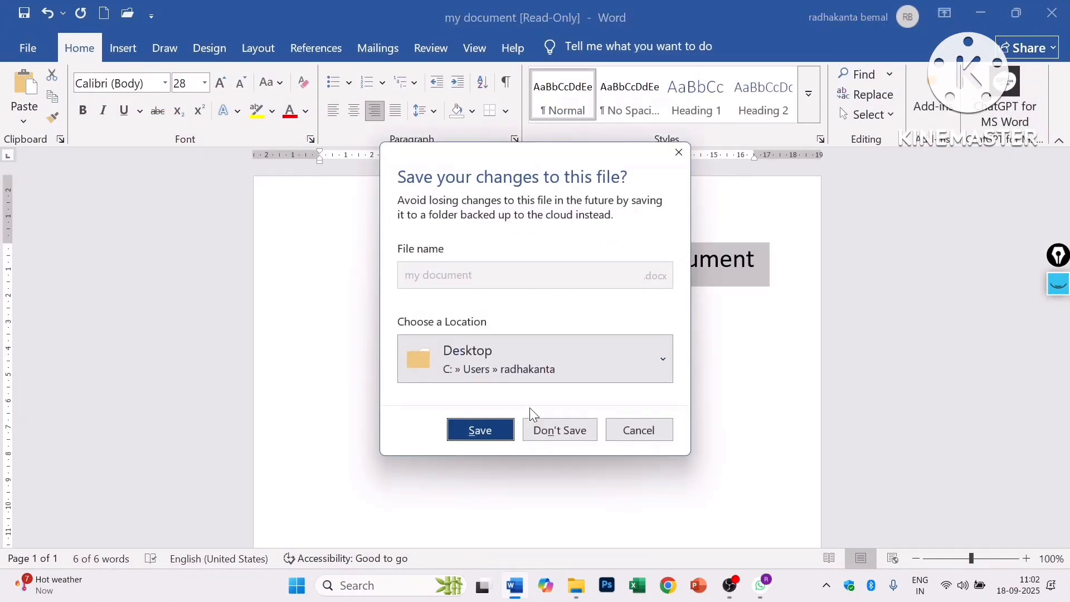
left_click(557, 426)
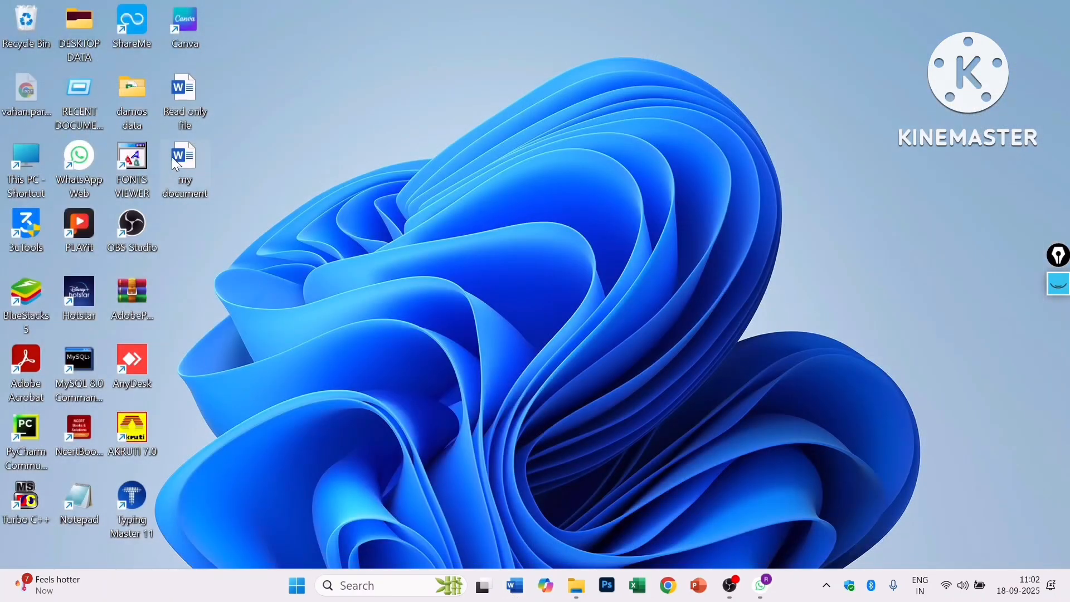
double_click(176, 158)
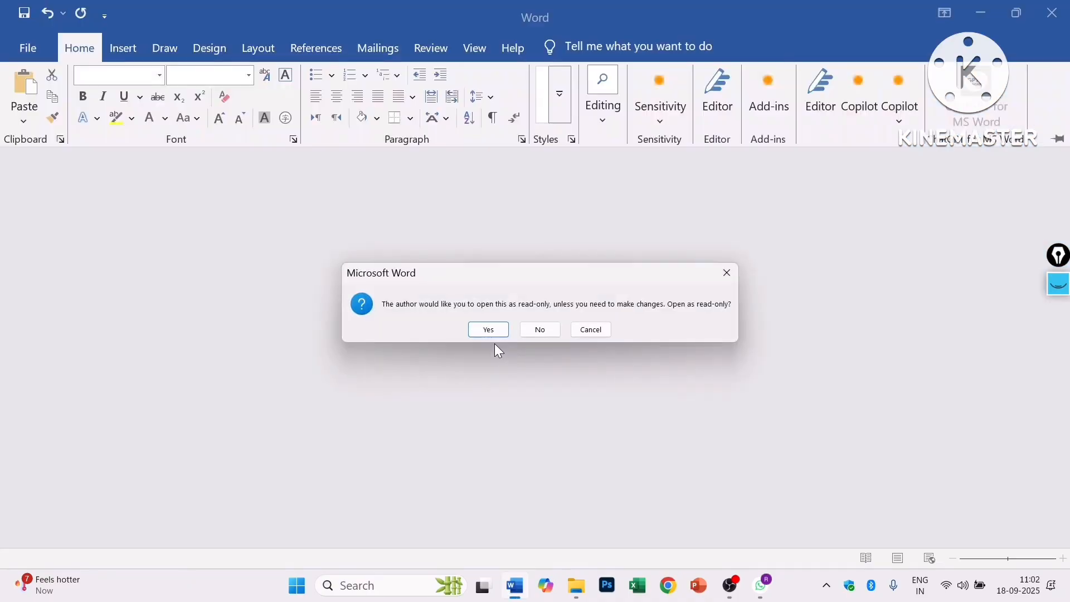
left_click(540, 330)
left_click_drag(617, 259, 761, 252)
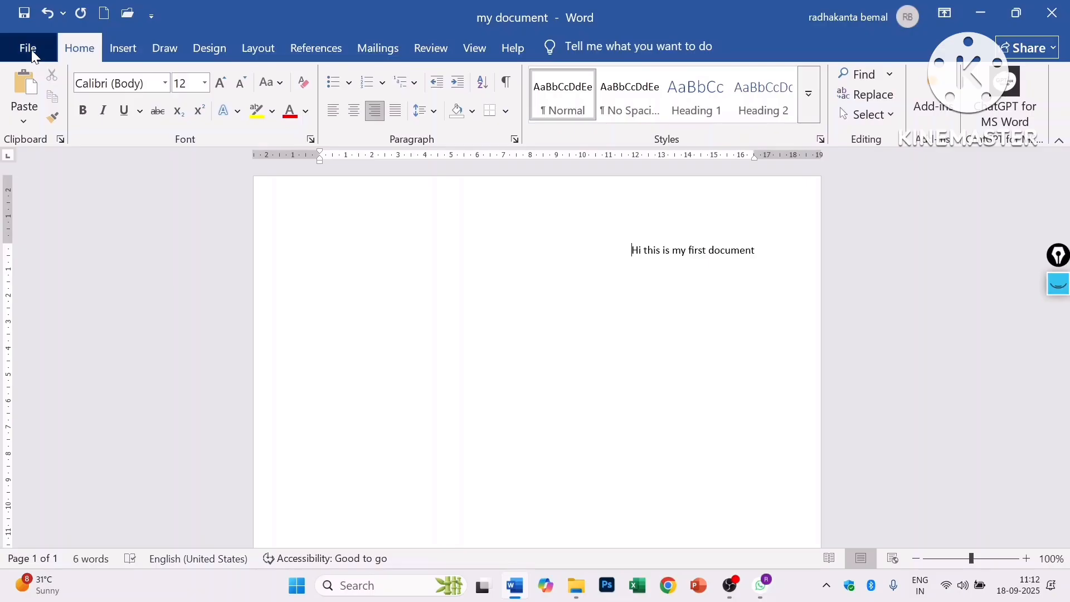
- Encrypt my document with a password, confirming it twice, and save it
left_click(46, 60)
left_click(79, 204)
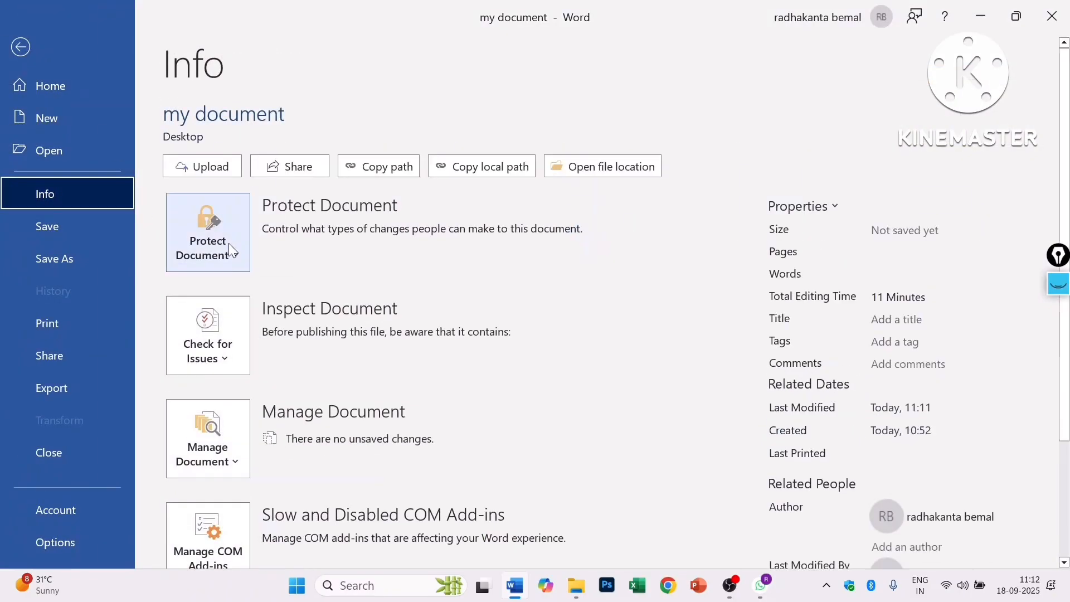
left_click(232, 262)
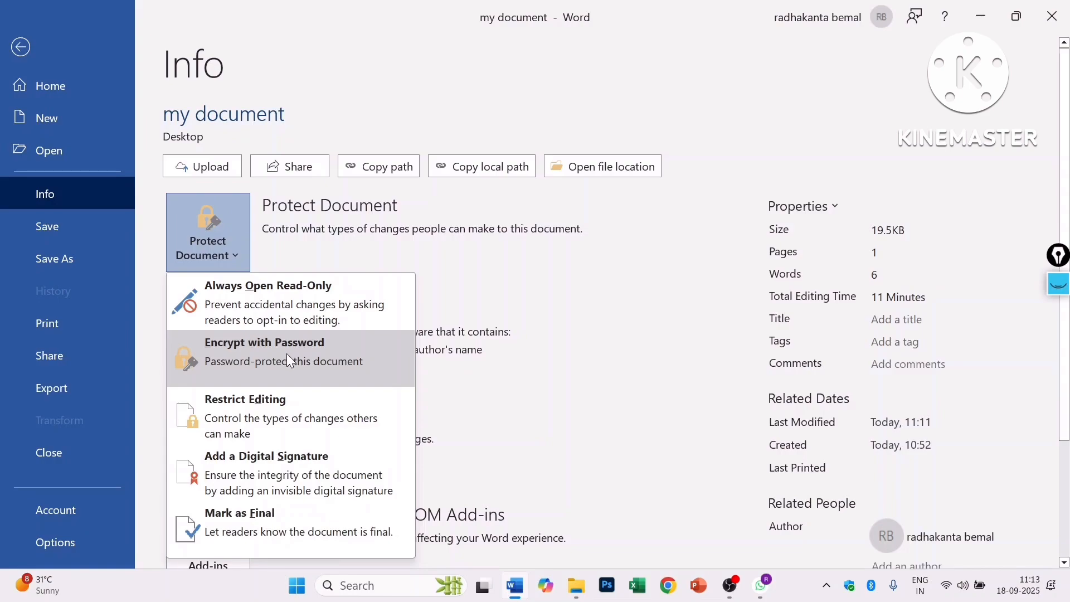
left_click(288, 361)
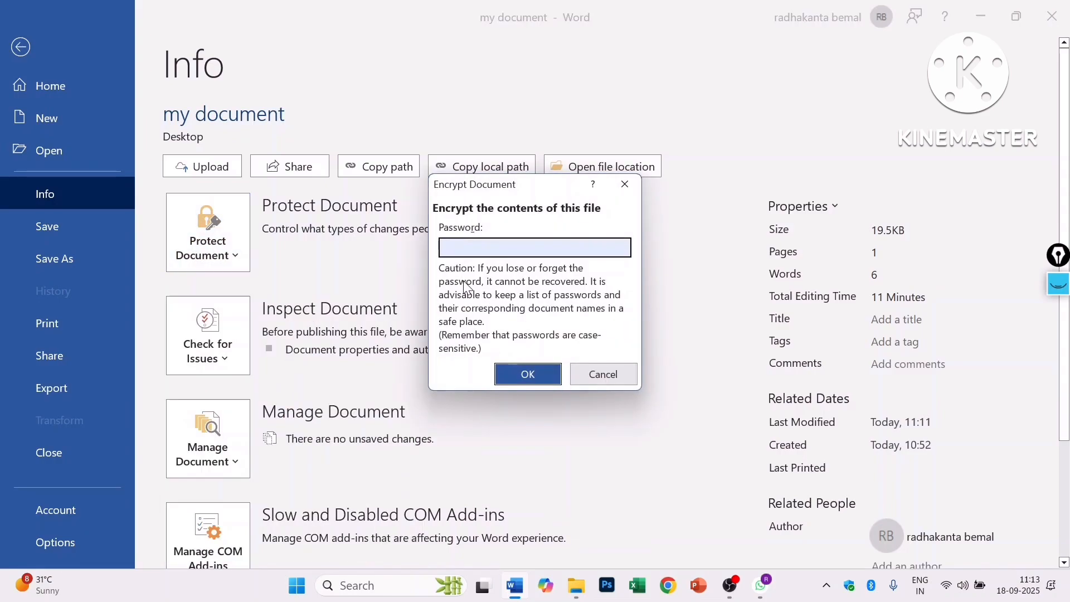
type("12345")
left_click(508, 371)
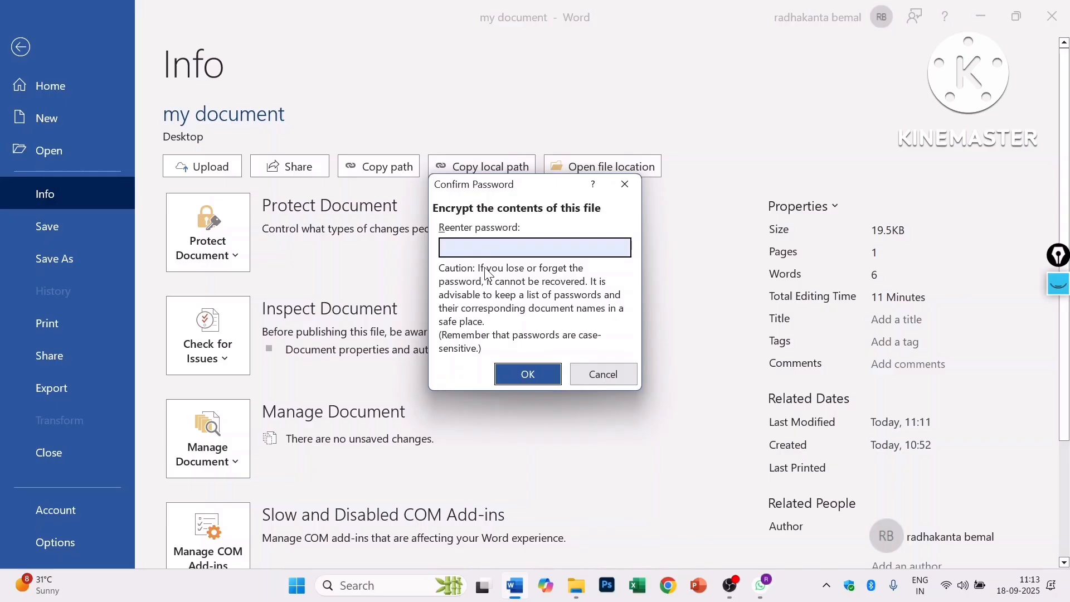
type("12345")
left_click(525, 375)
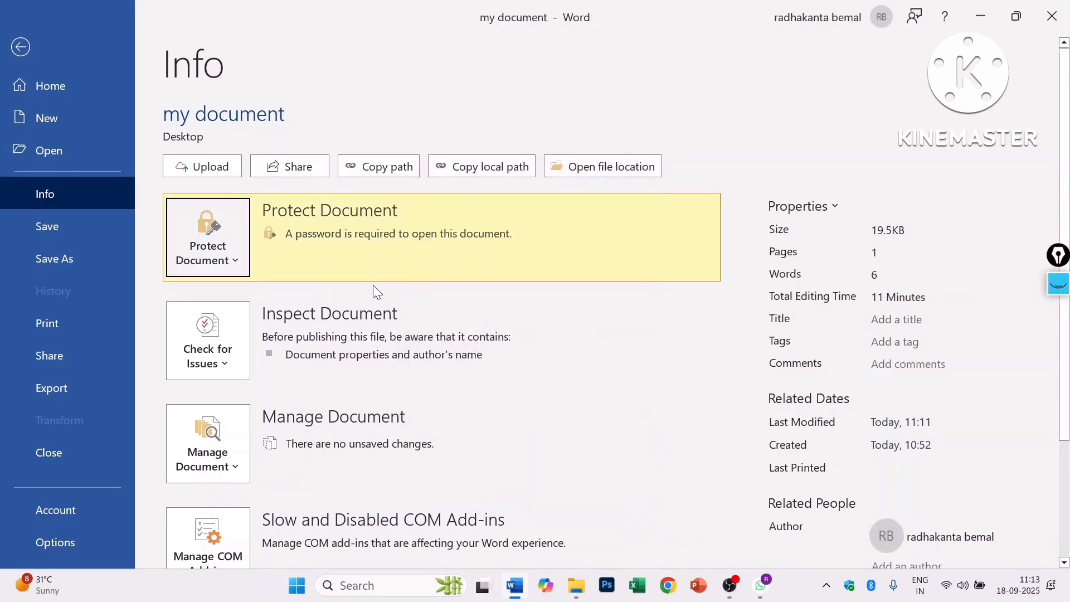
left_click(61, 226)
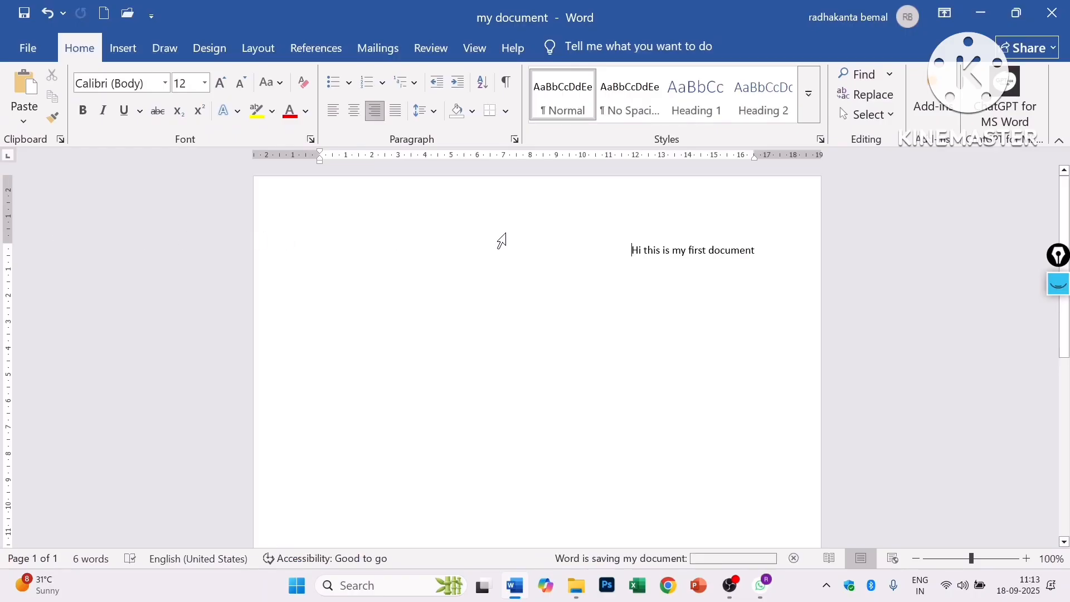
- Close Word, move the icon to the top of the desktop, and reopen my document using its password
left_click(1052, 14)
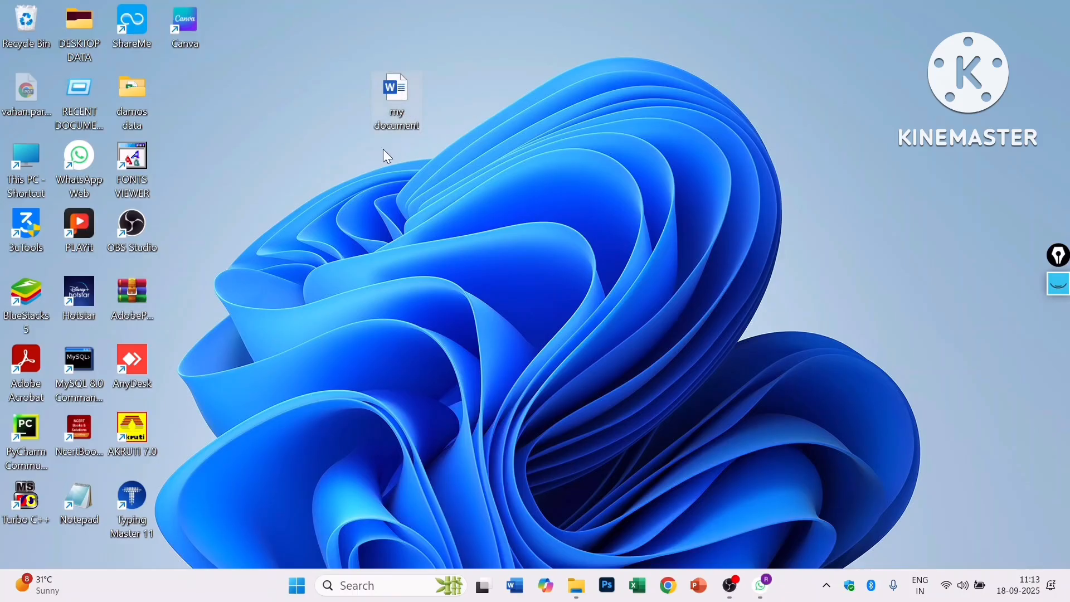
left_click_drag(397, 95, 396, 31)
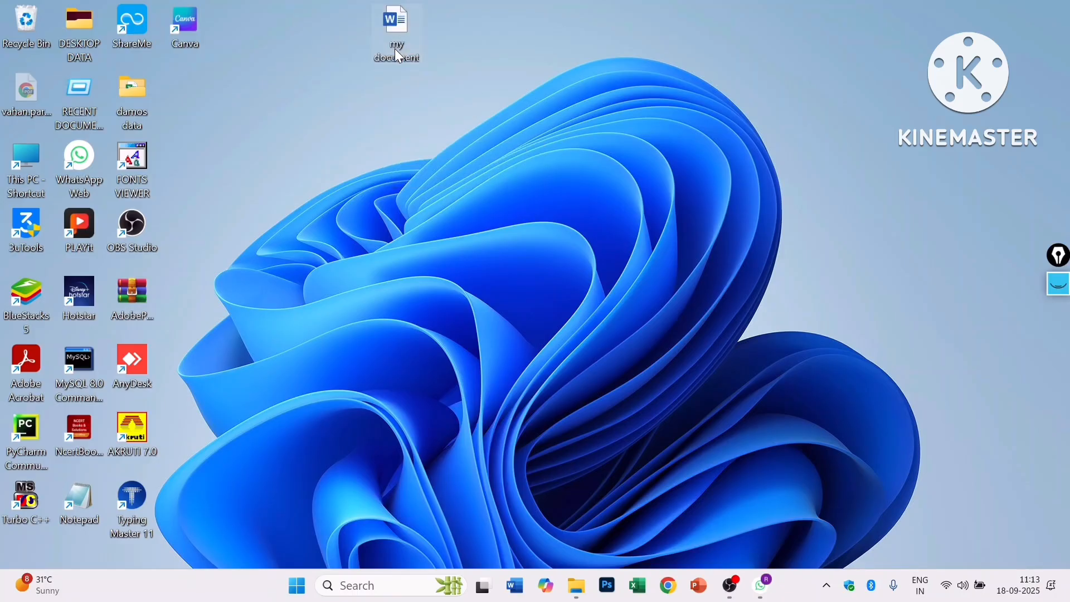
double_click(397, 22)
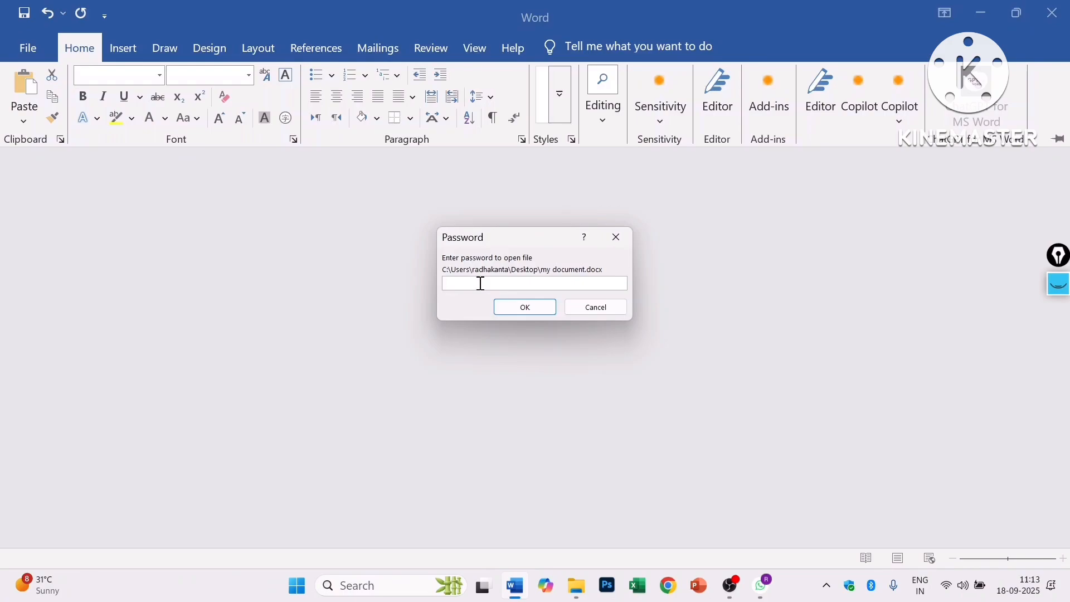
type("•••••")
left_click(530, 308)
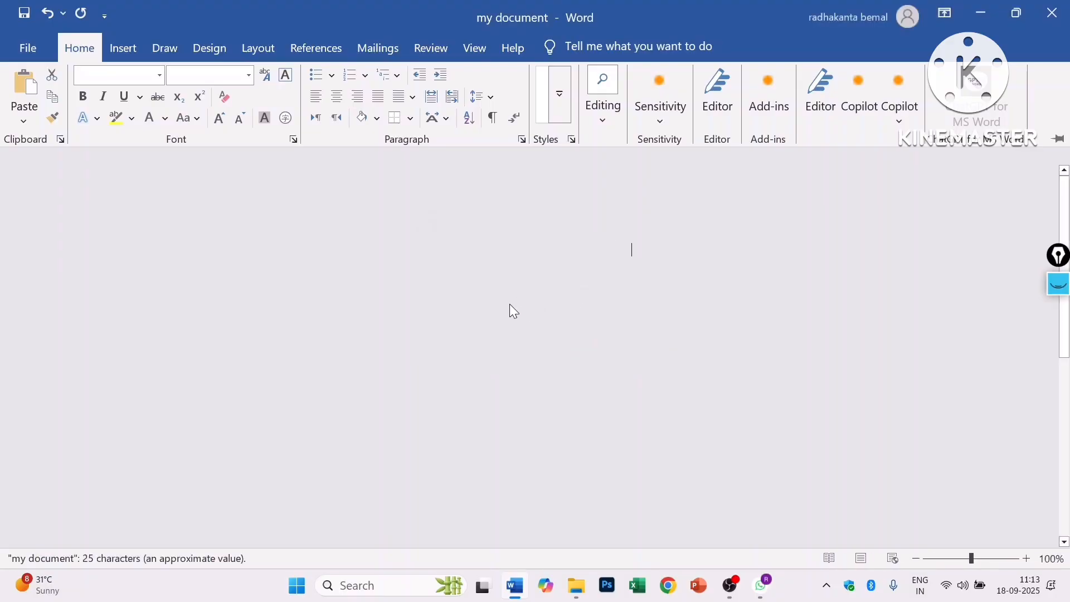
scroll(499, 335, "down", 2)
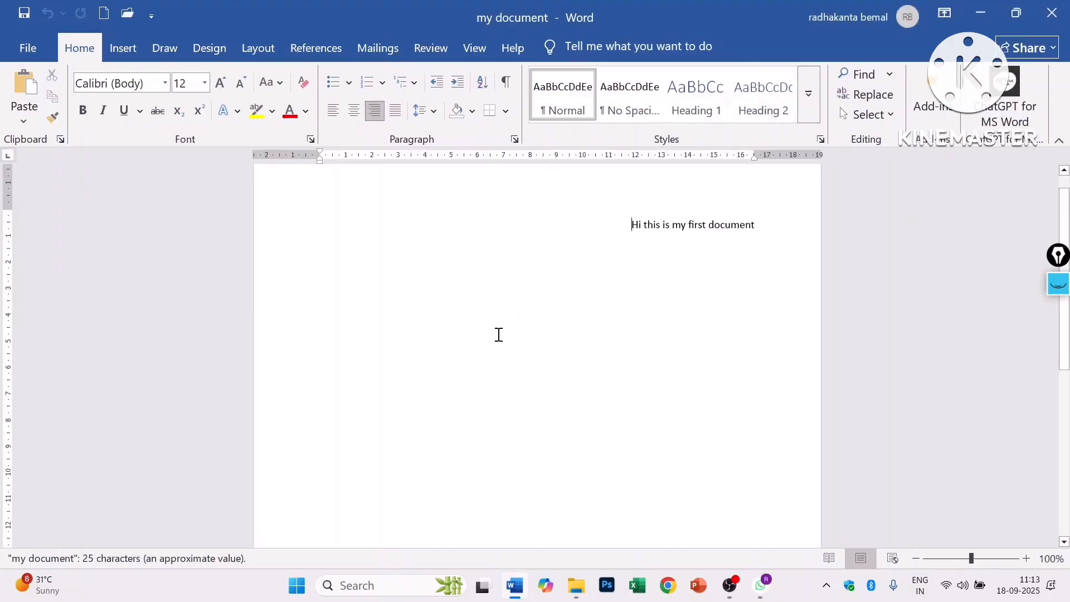
scroll(499, 335, "up", 2)
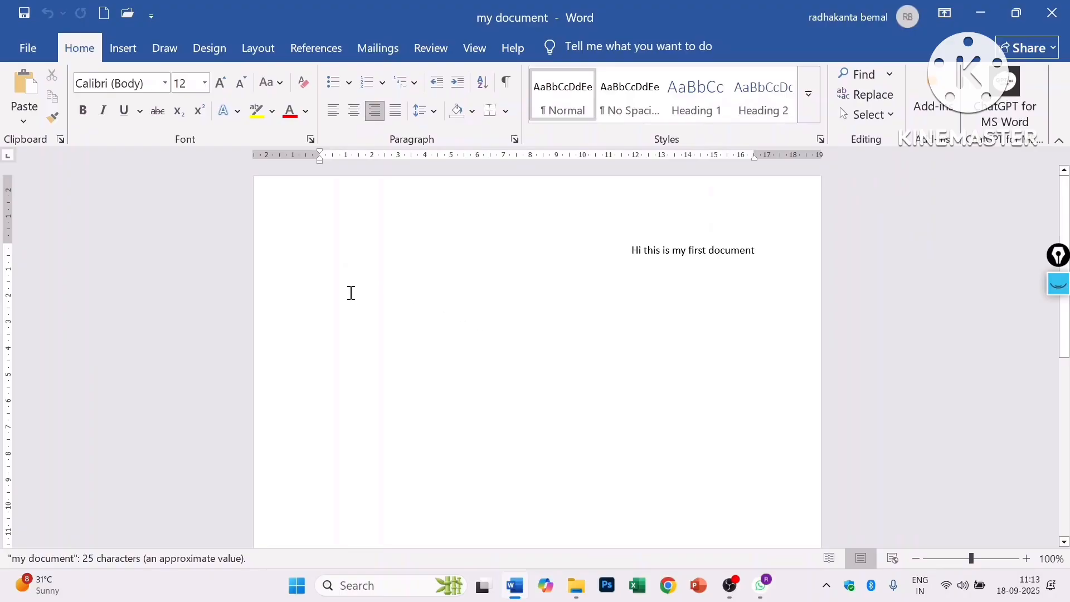
- Clear the Encrypt with Password entry, then close Word and save the change
left_click(31, 52)
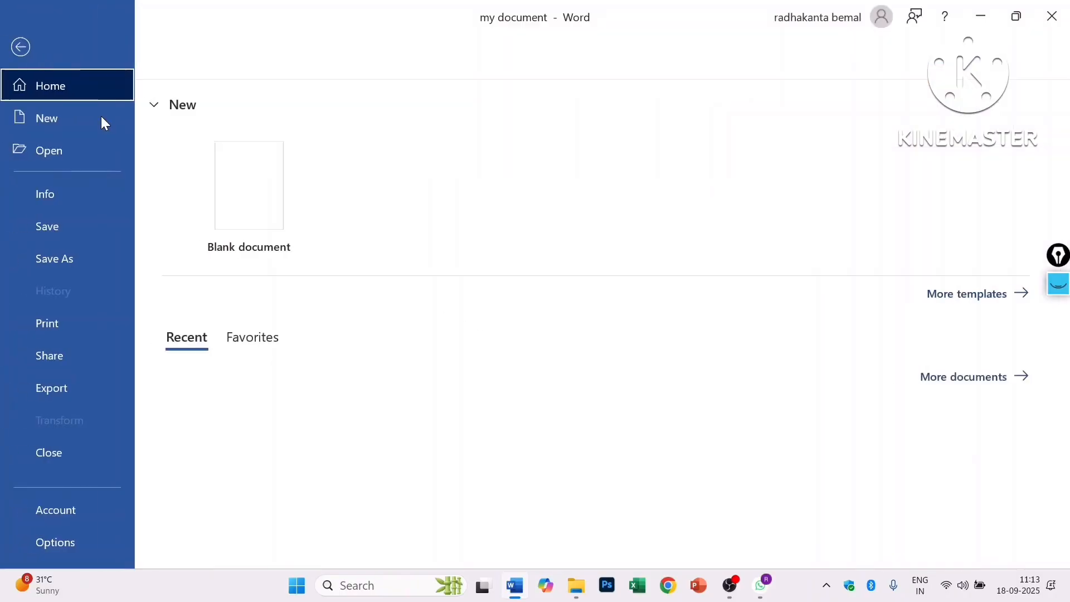
left_click(76, 201)
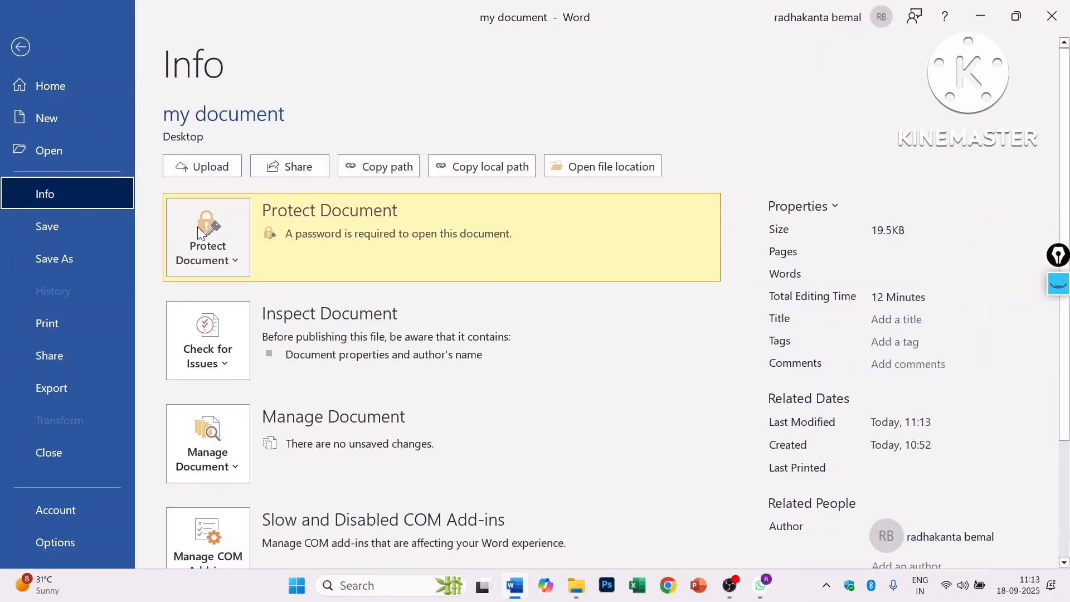
left_click(236, 264)
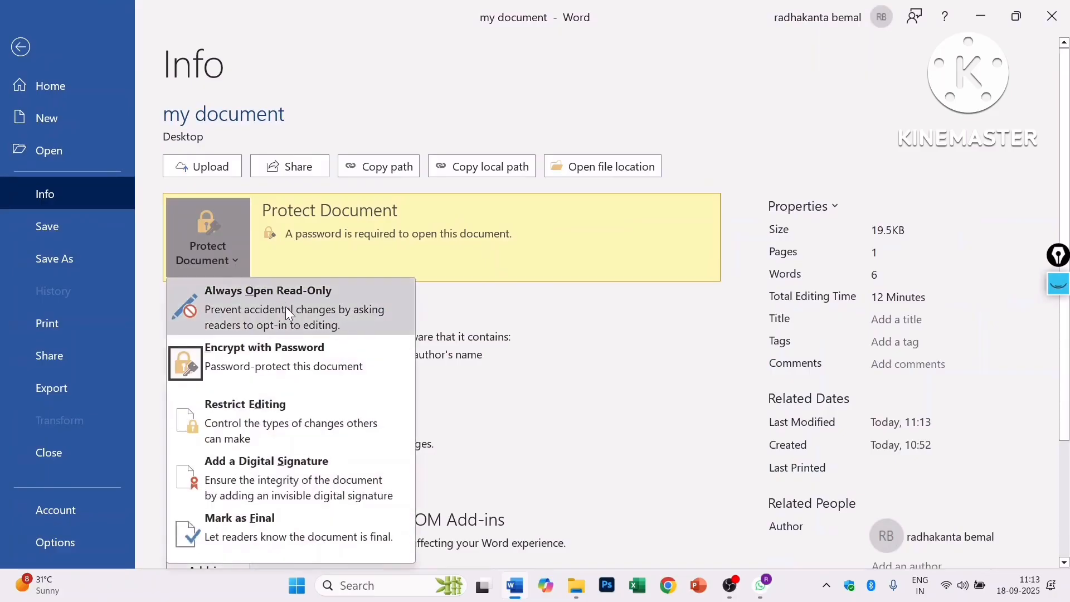
left_click(282, 354)
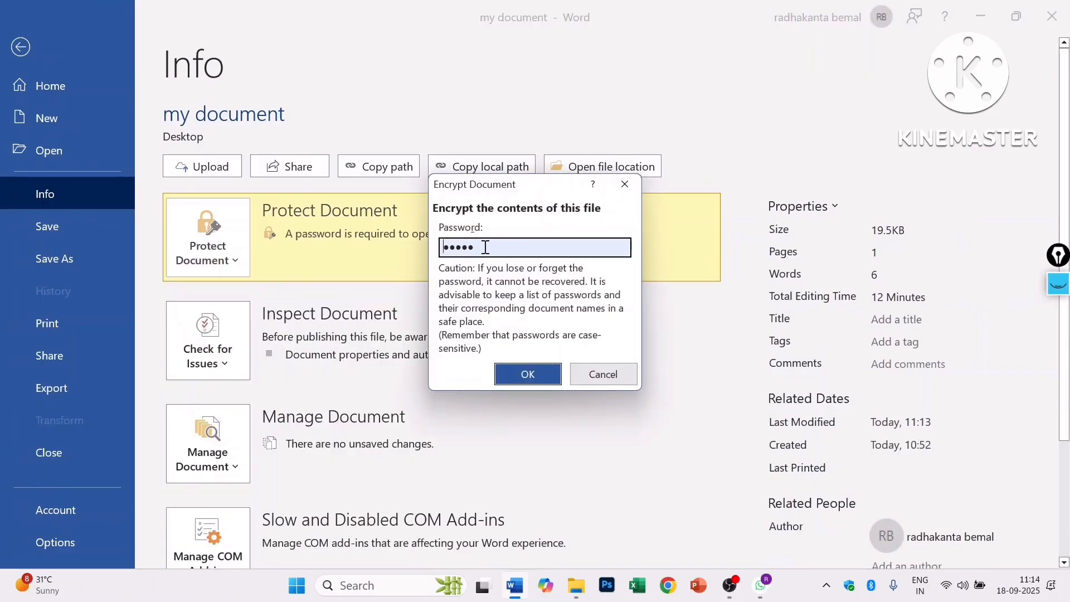
left_click_drag(485, 247, 438, 247)
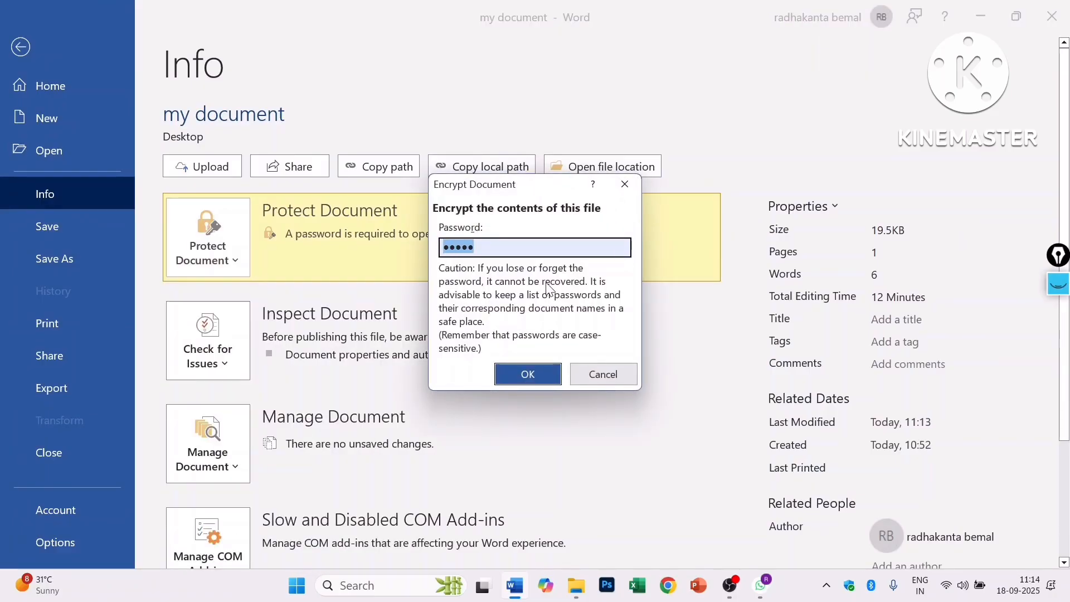
key("BackSpace")
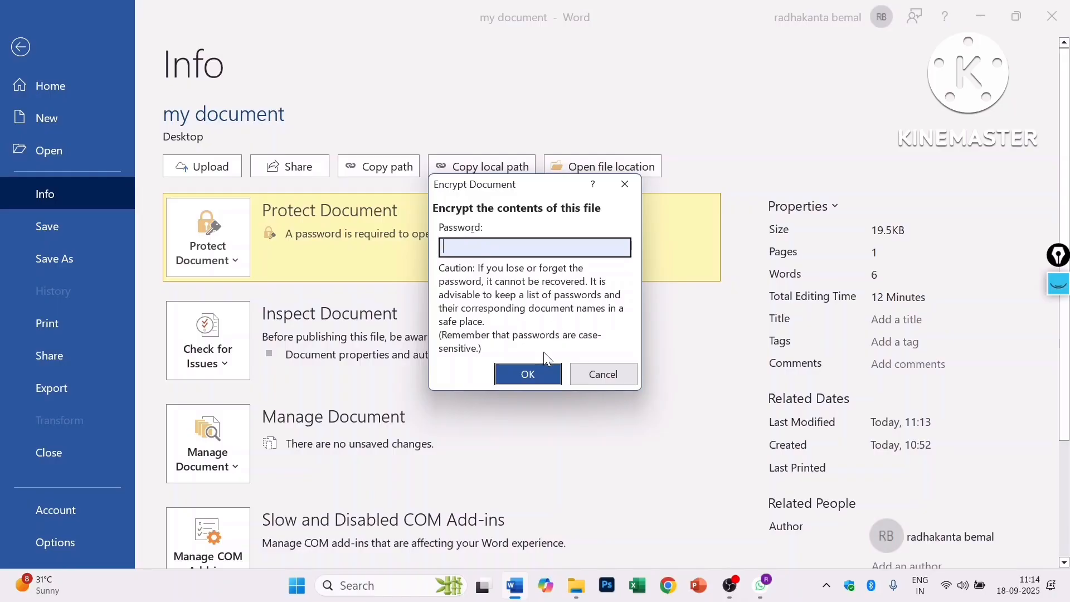
left_click(526, 373)
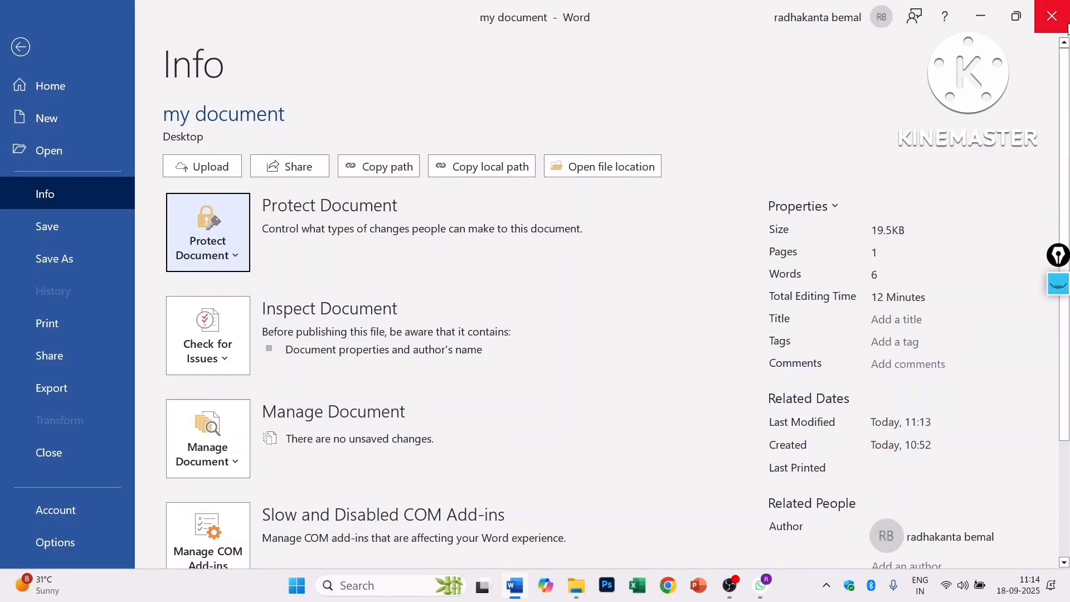
left_click(1052, 17)
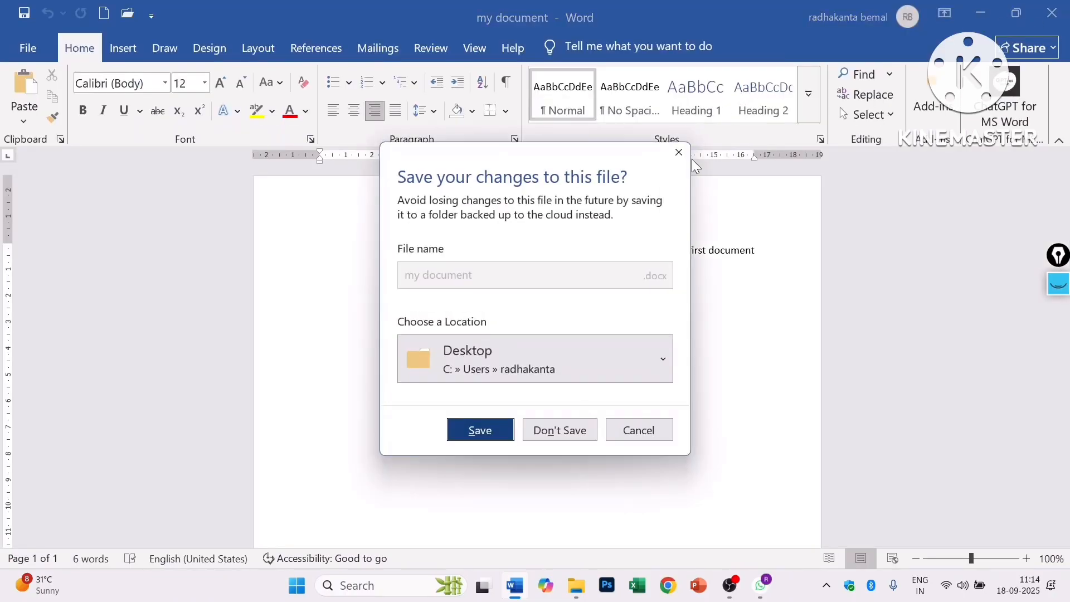
left_click(480, 426)
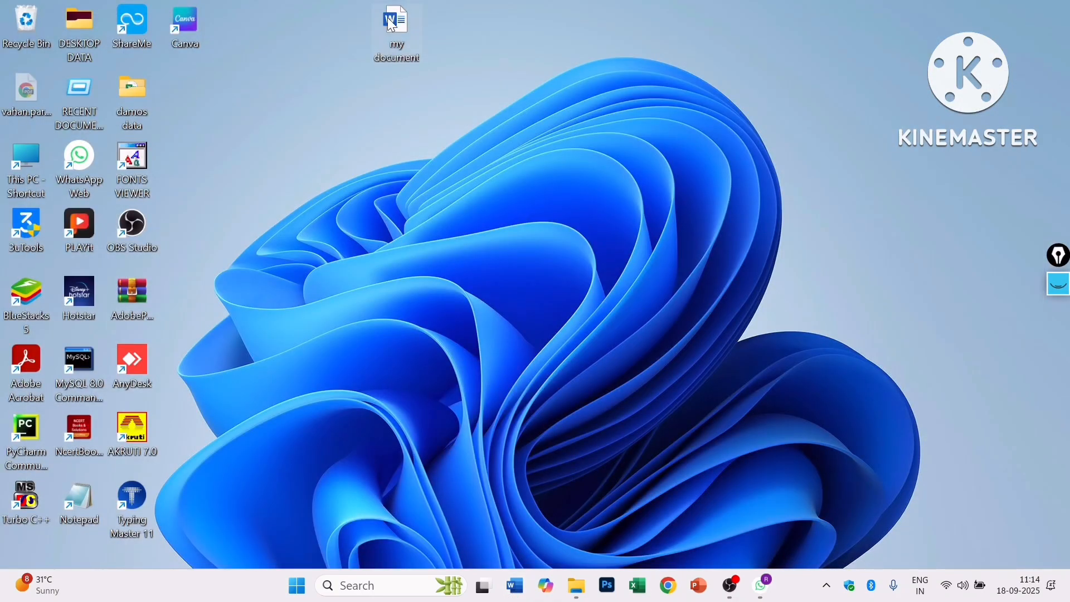
- Reopen my document from the desktop and show the Protect Document options on its Info page
double_click(392, 24)
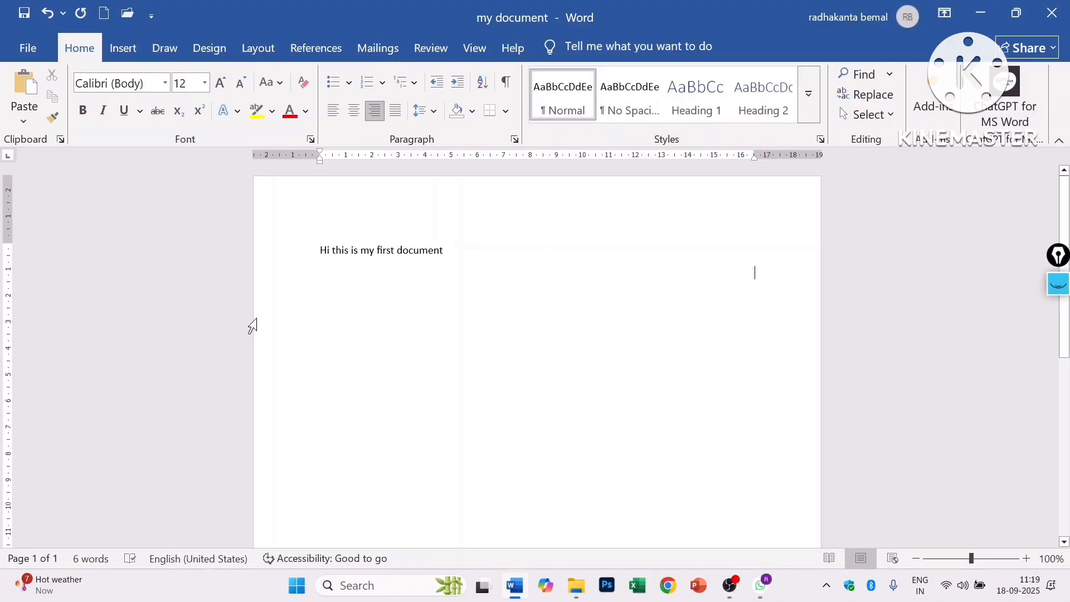
left_click(25, 54)
left_click(78, 200)
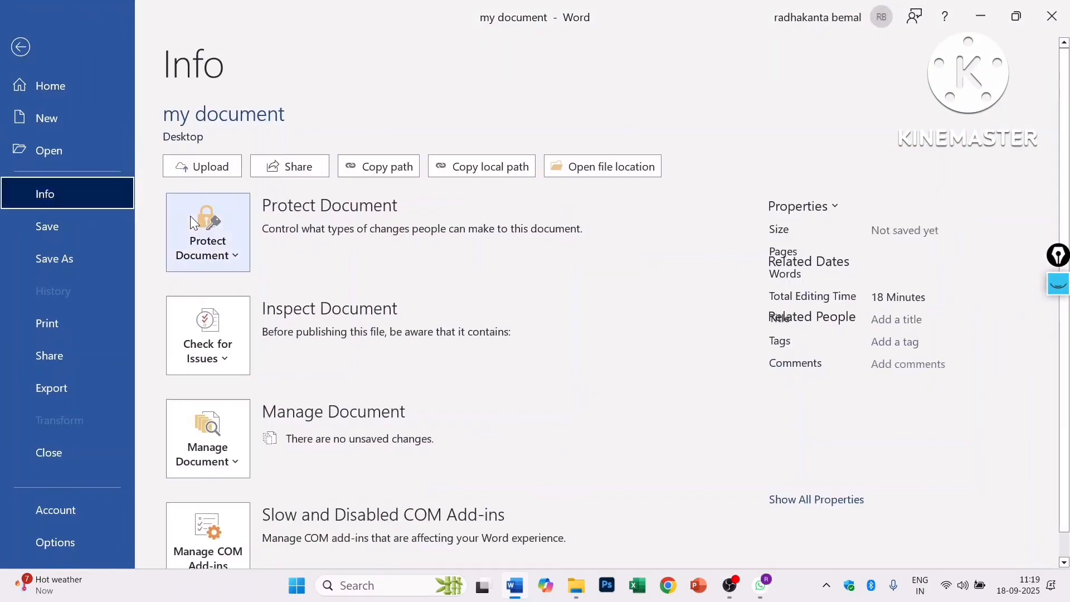
left_click(233, 255)
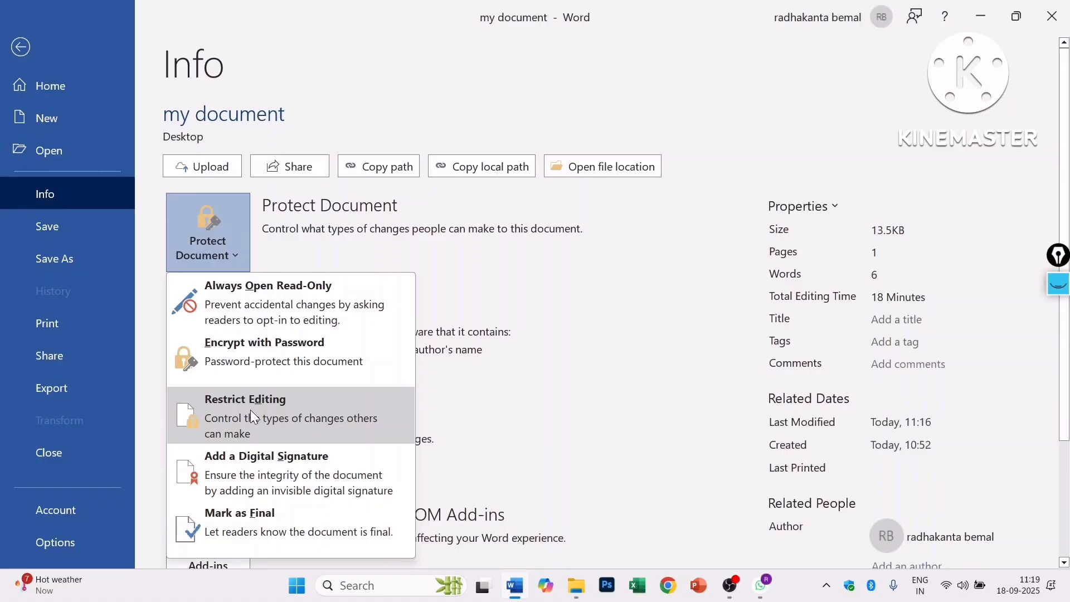
- Restrict editing to No changes (Read only) and start enforcing it with a password
left_click(250, 410)
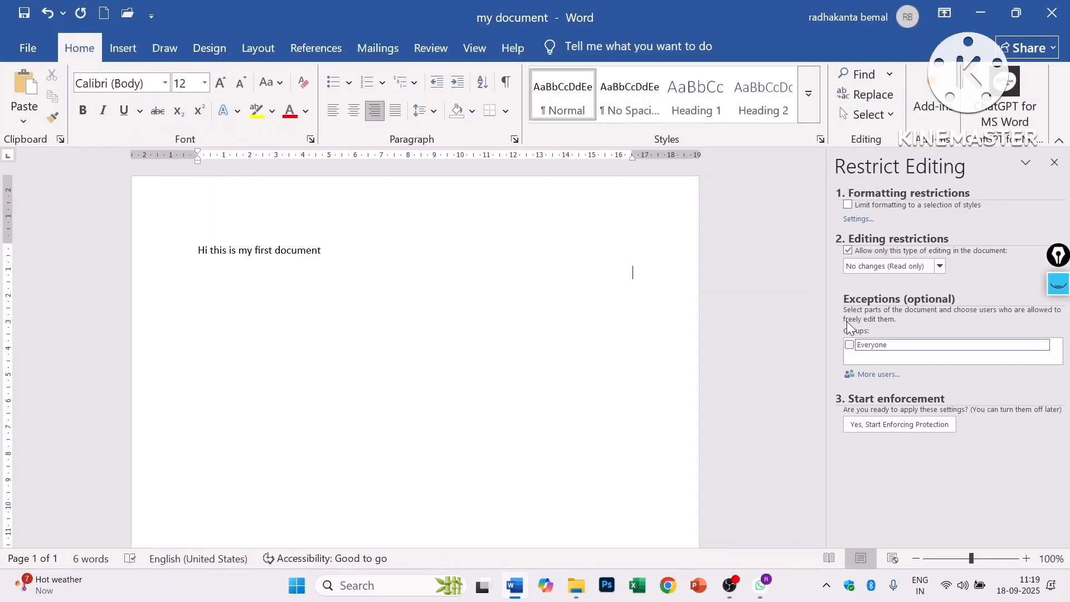
left_click(848, 252)
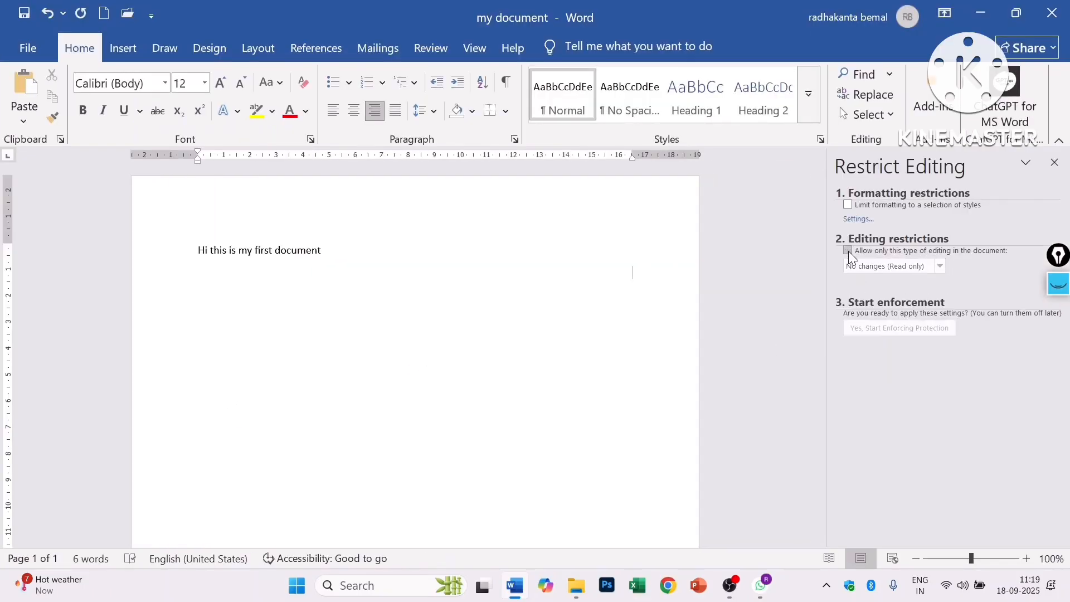
left_click(848, 251)
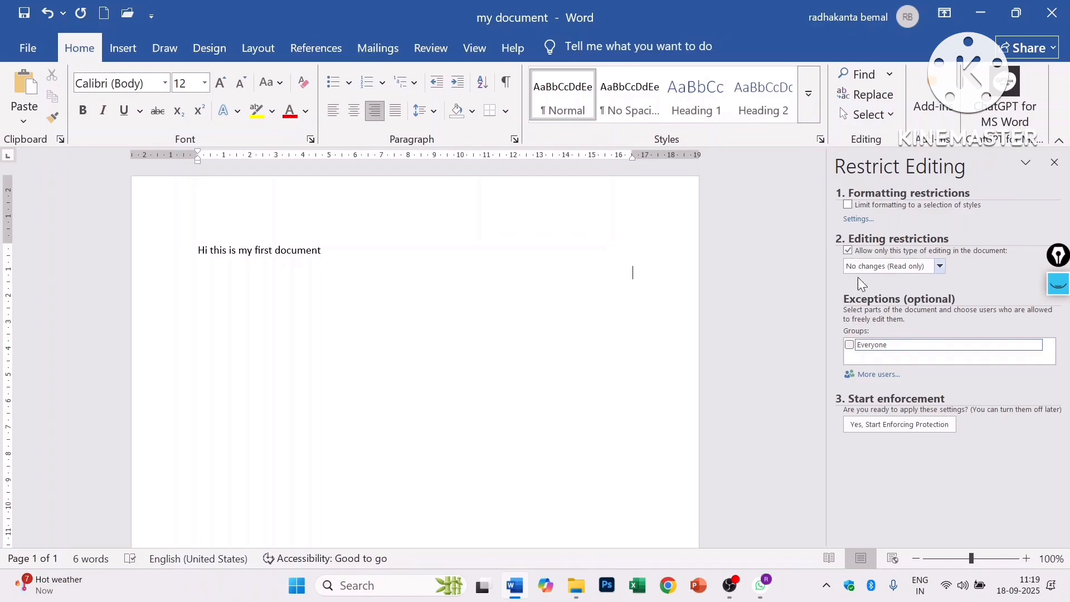
left_click(896, 424)
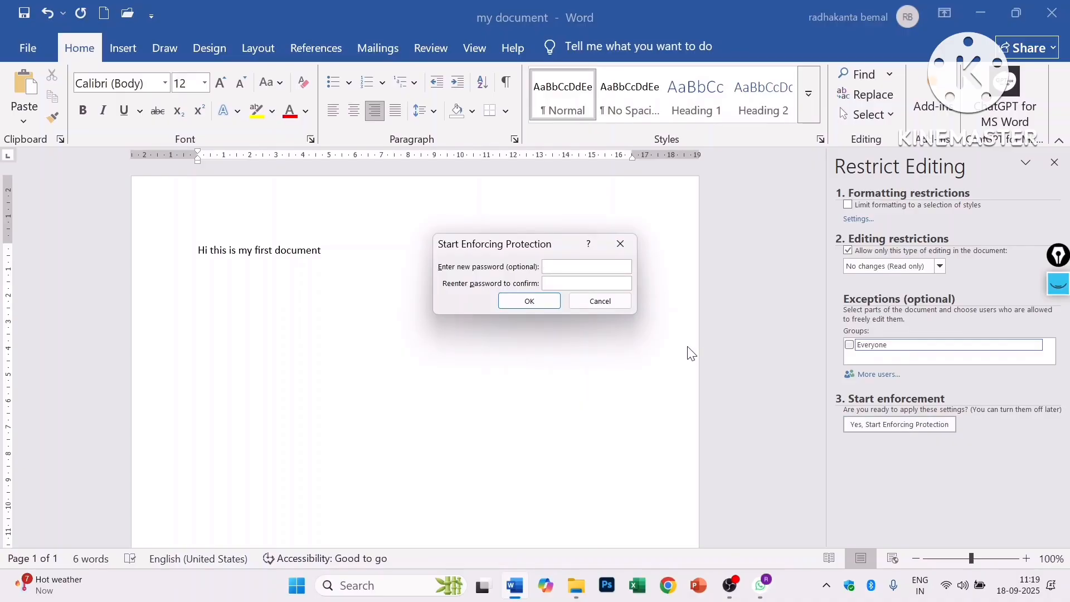
type("1234512345")
left_click(510, 302)
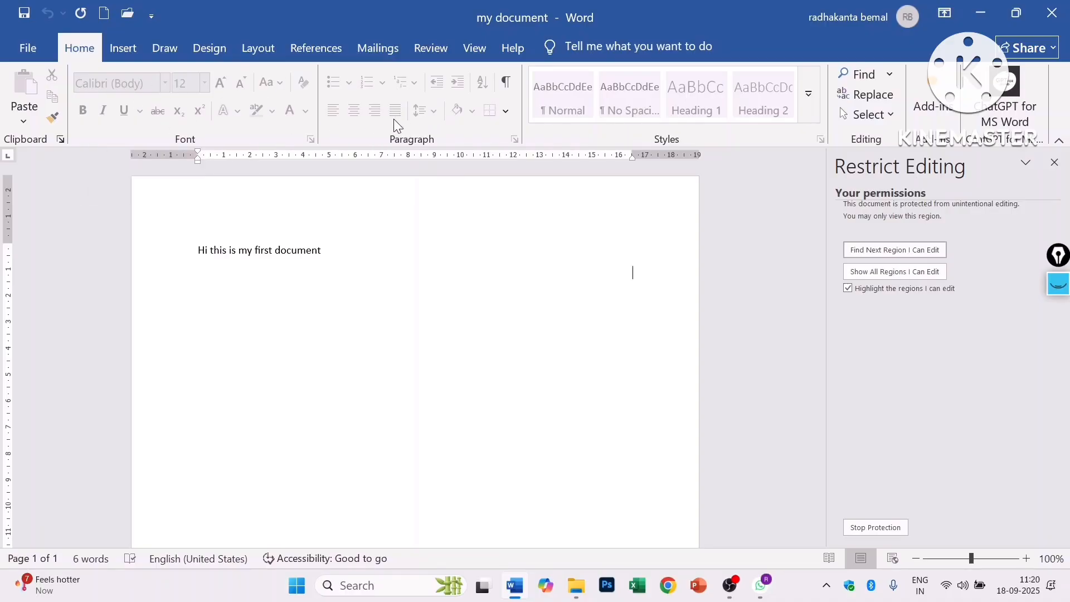
- Confirm the protected text can be selected but not edited, then start Stop Protection
triple_click(203, 250)
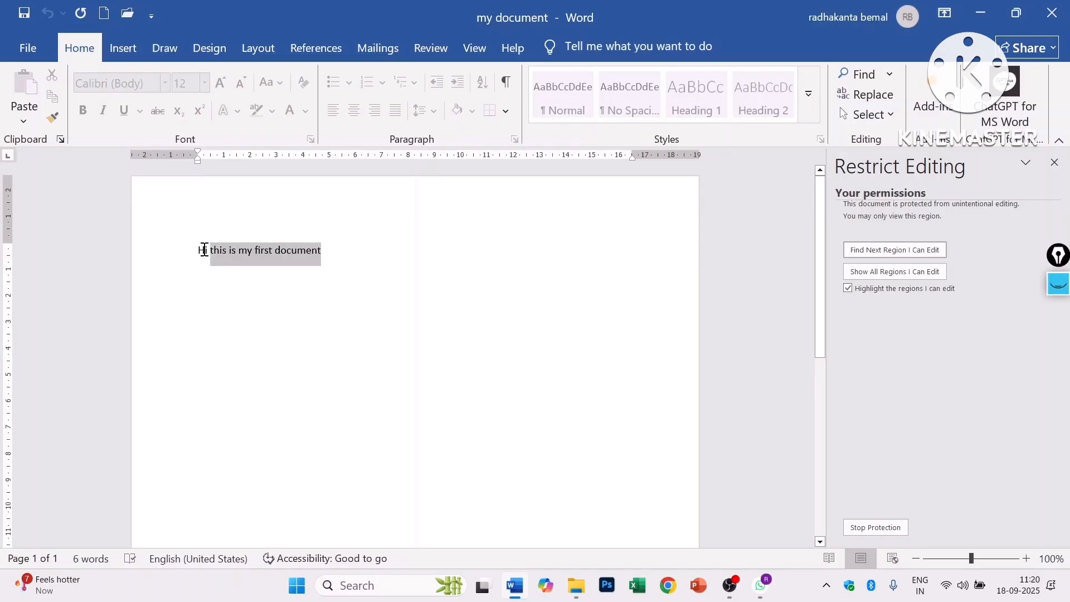
double_click(268, 280)
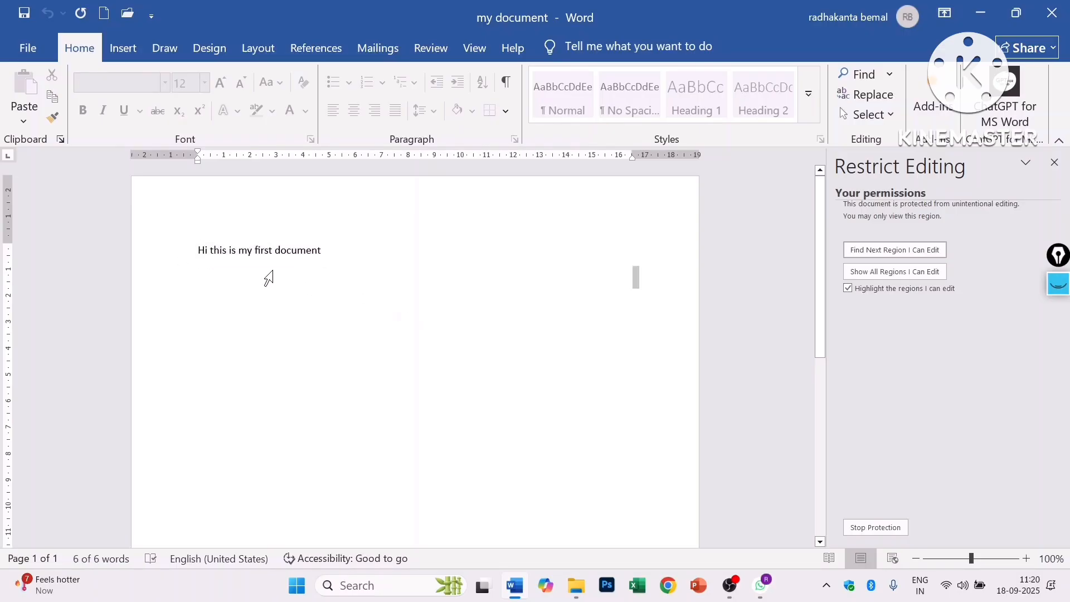
left_click(185, 247)
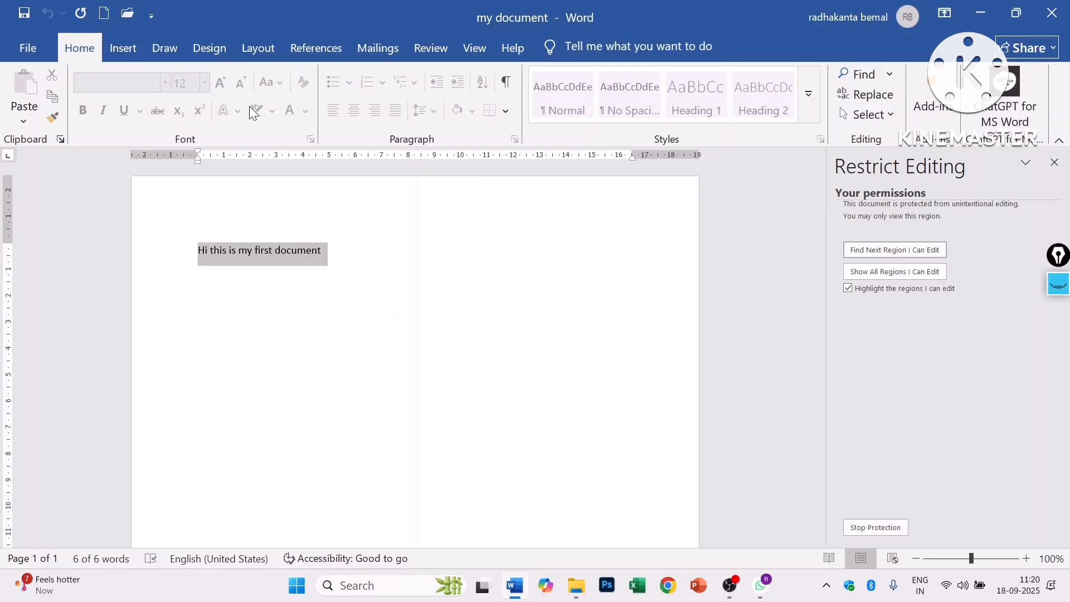
left_click(413, 245)
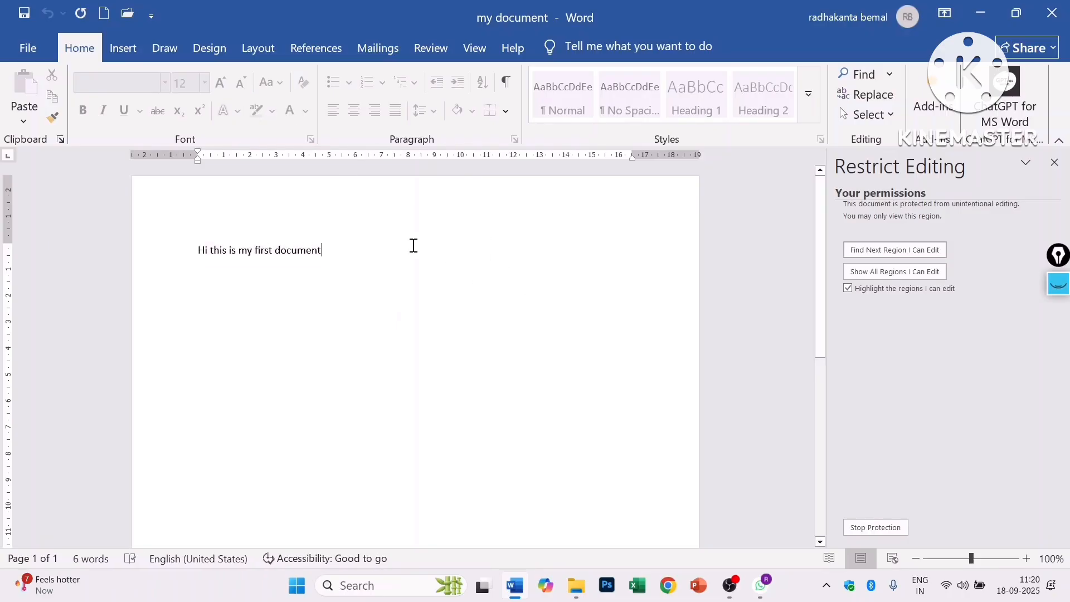
left_click(863, 528)
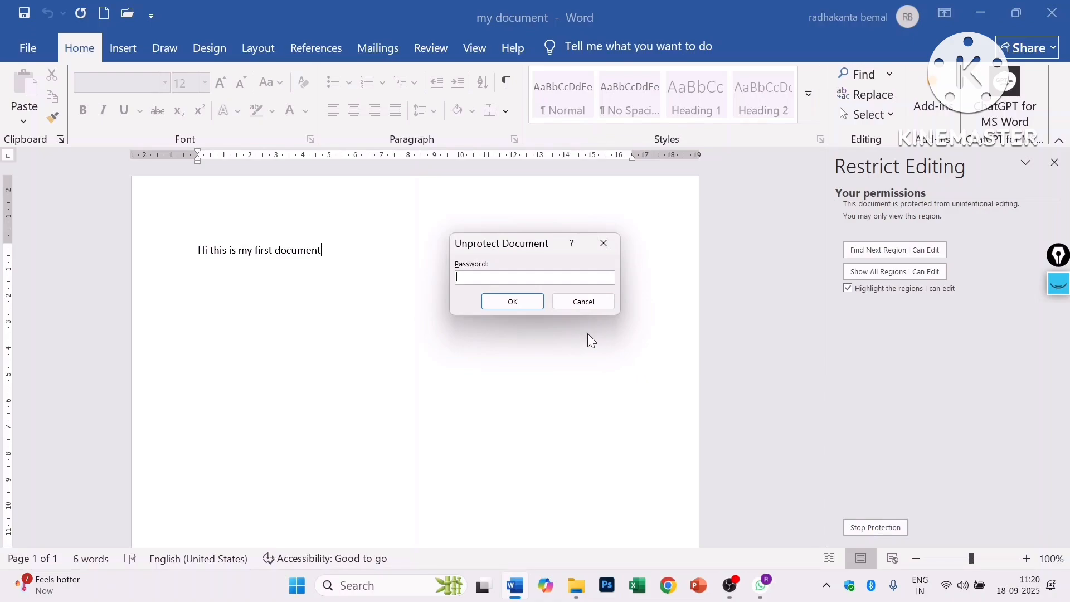
- Enter the password to unprotect the document, then grow 'is my first document' from 12 to 20
type("1234")
left_click(515, 302)
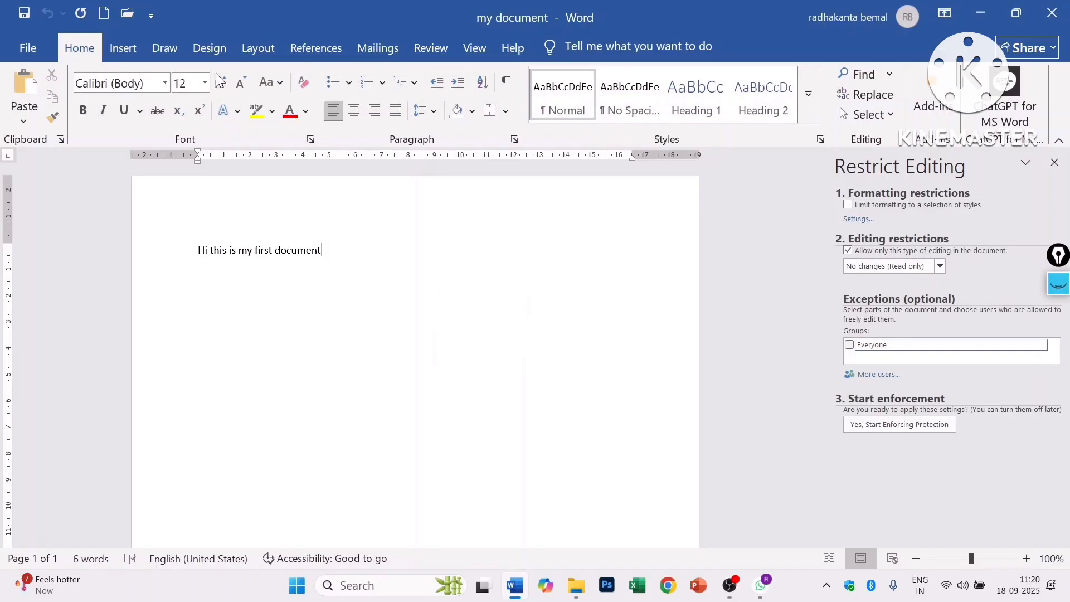
left_click_drag(362, 254, 229, 251)
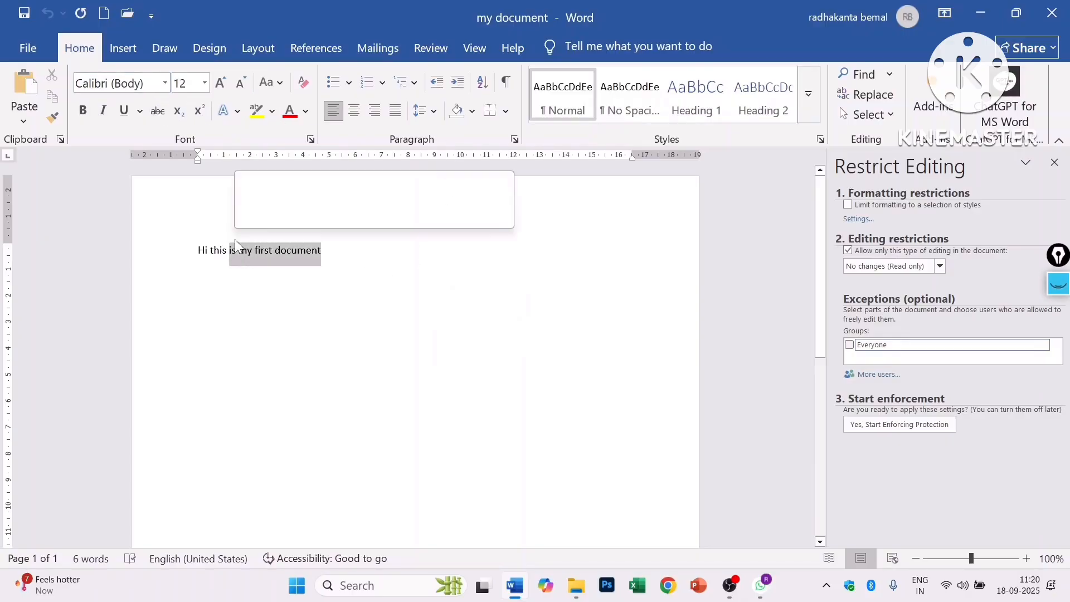
left_click(220, 83)
left_click(220, 83)
left_click(220, 83)
left_click(220, 83)
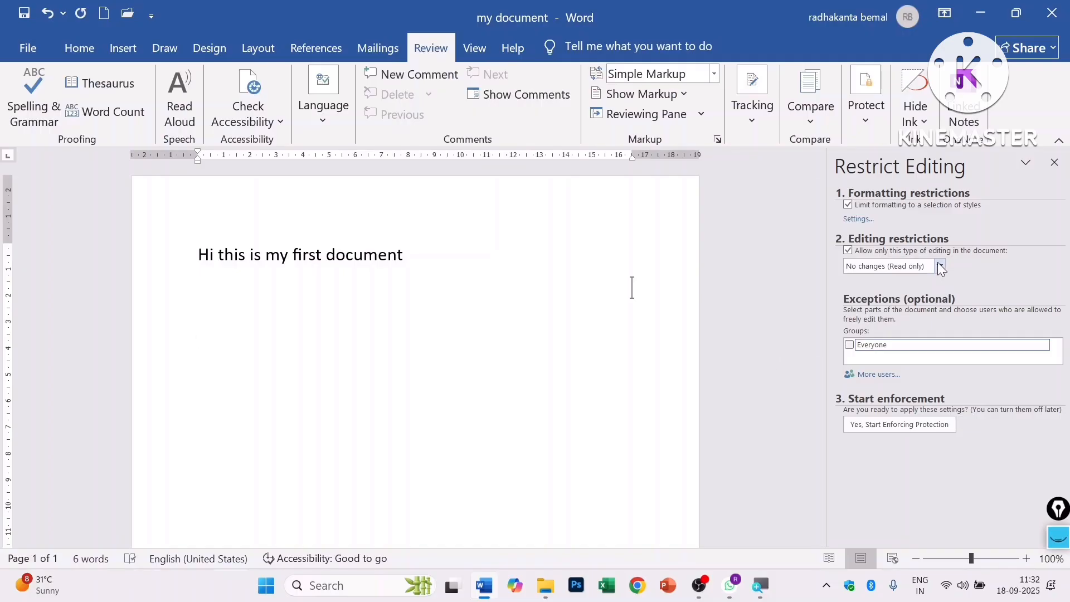
left_click(848, 205)
left_click(848, 205)
left_click(858, 219)
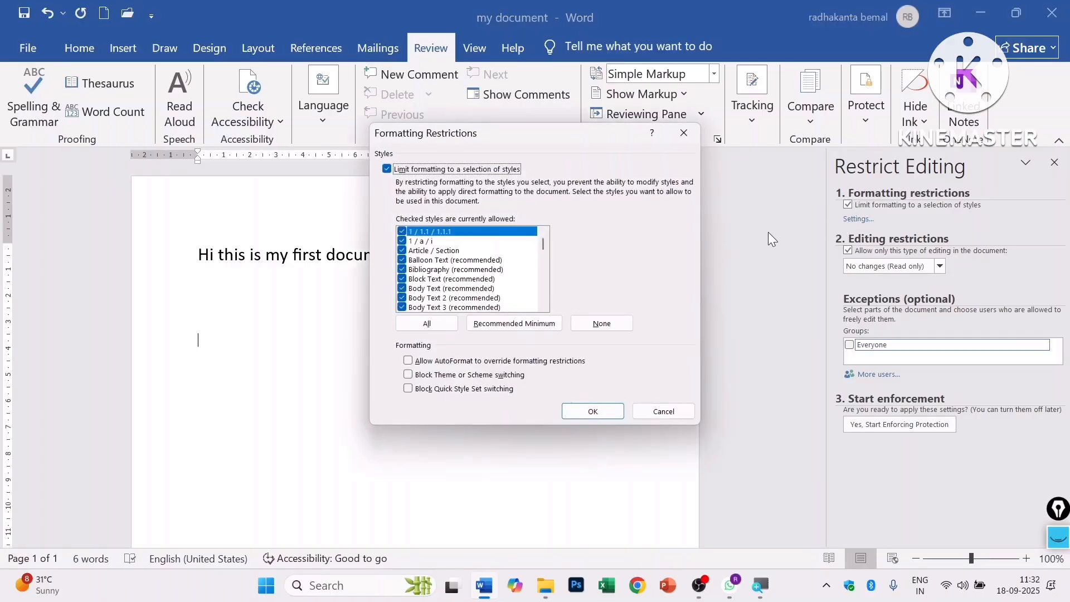
left_click(432, 272)
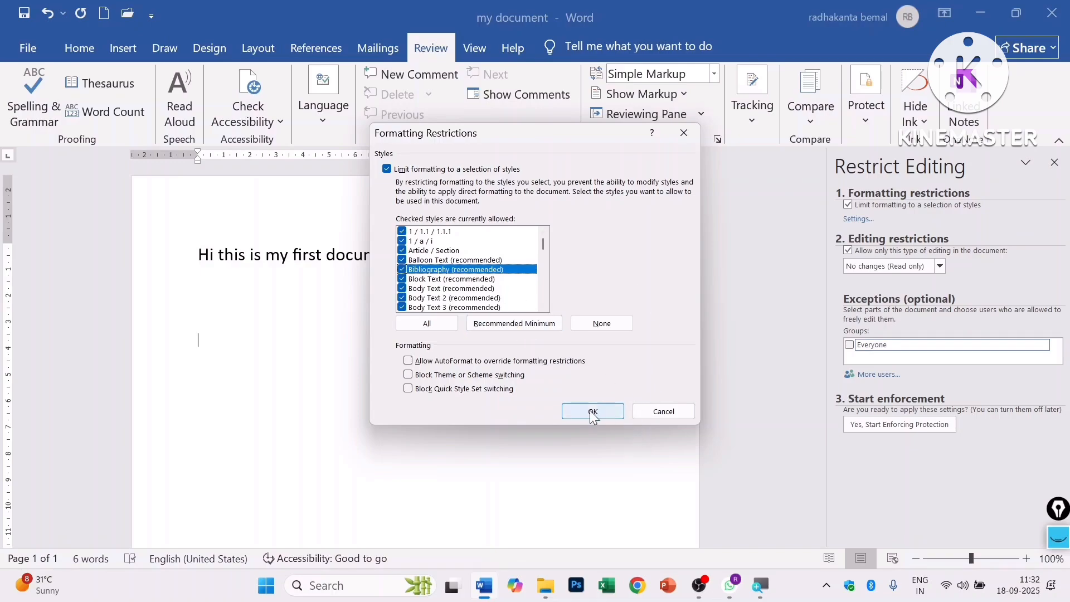
left_click(665, 413)
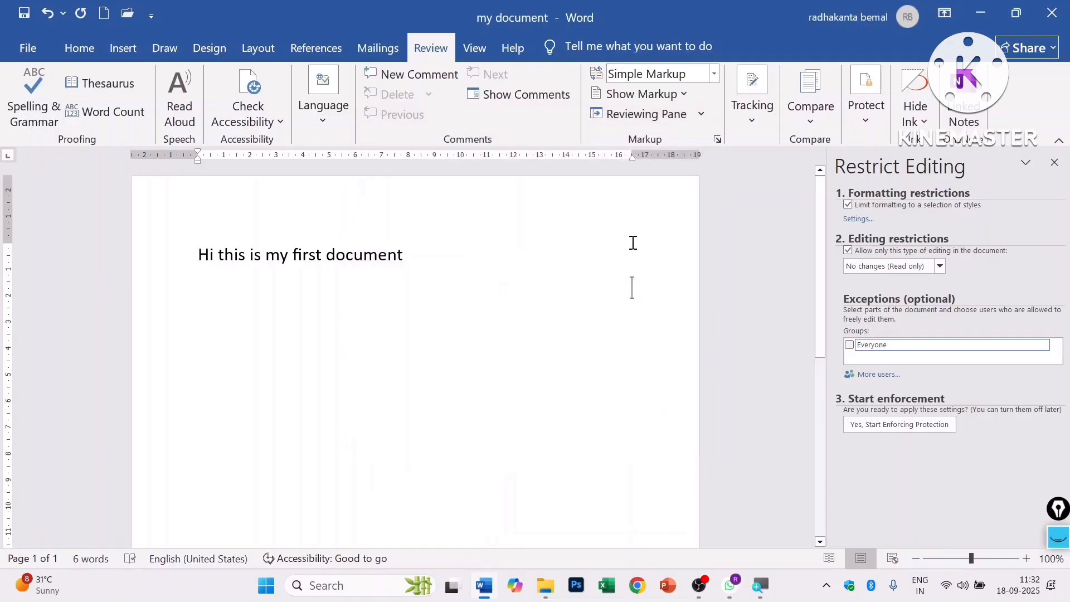
left_click(1045, 347)
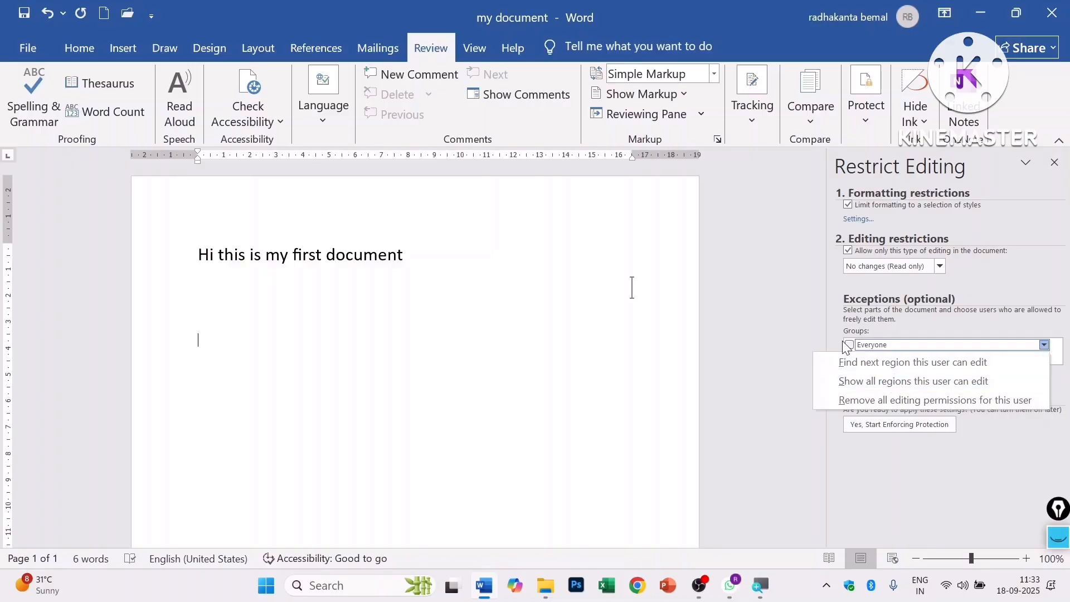
left_click(864, 366)
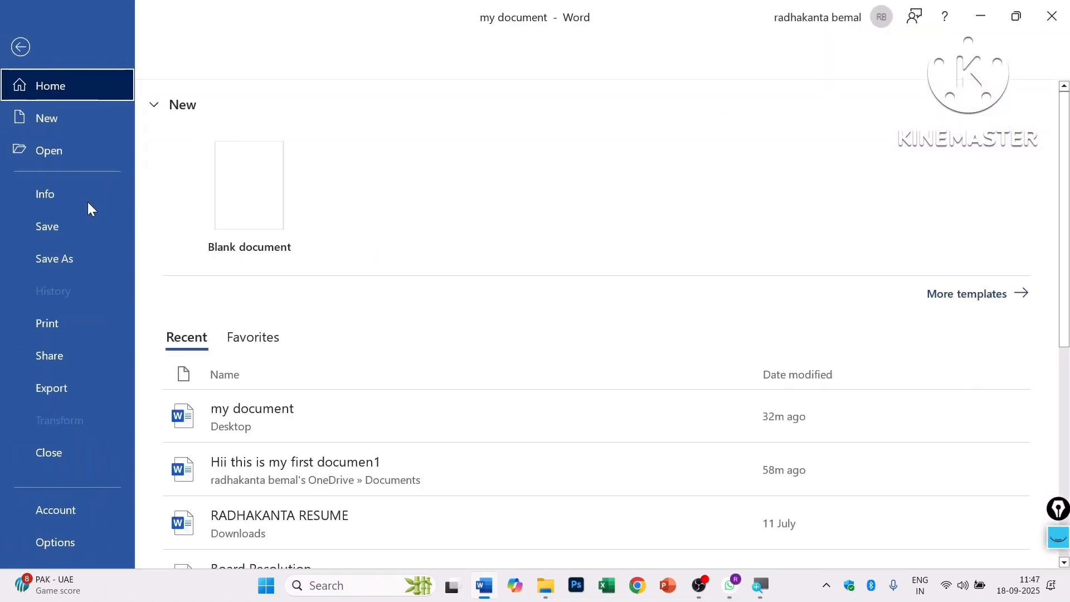
- Review the Protect Document options on the File Info page and return to the document
left_click(71, 202)
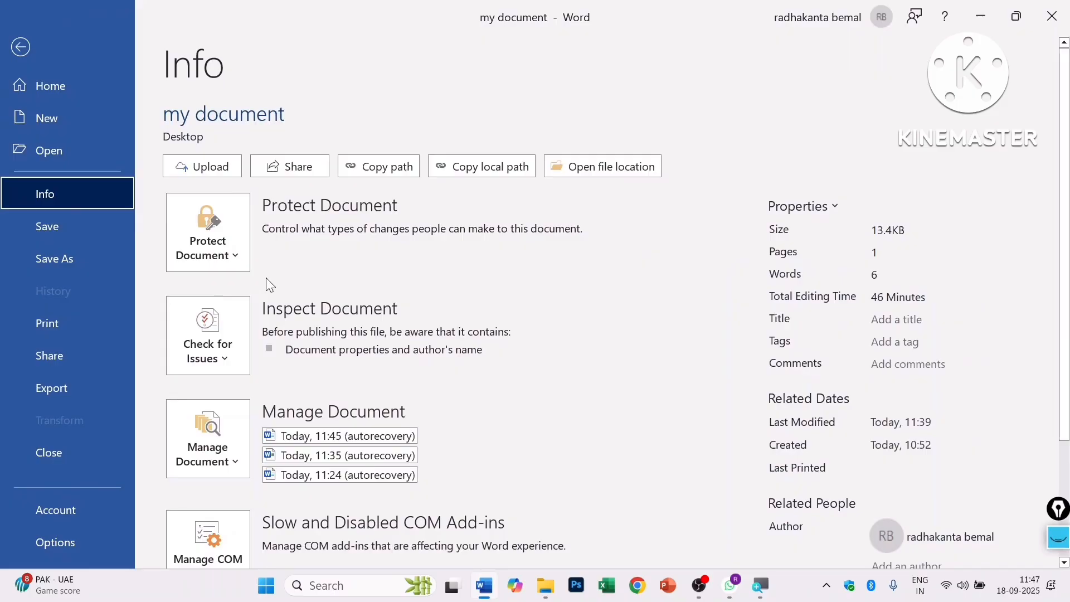
left_click(237, 259)
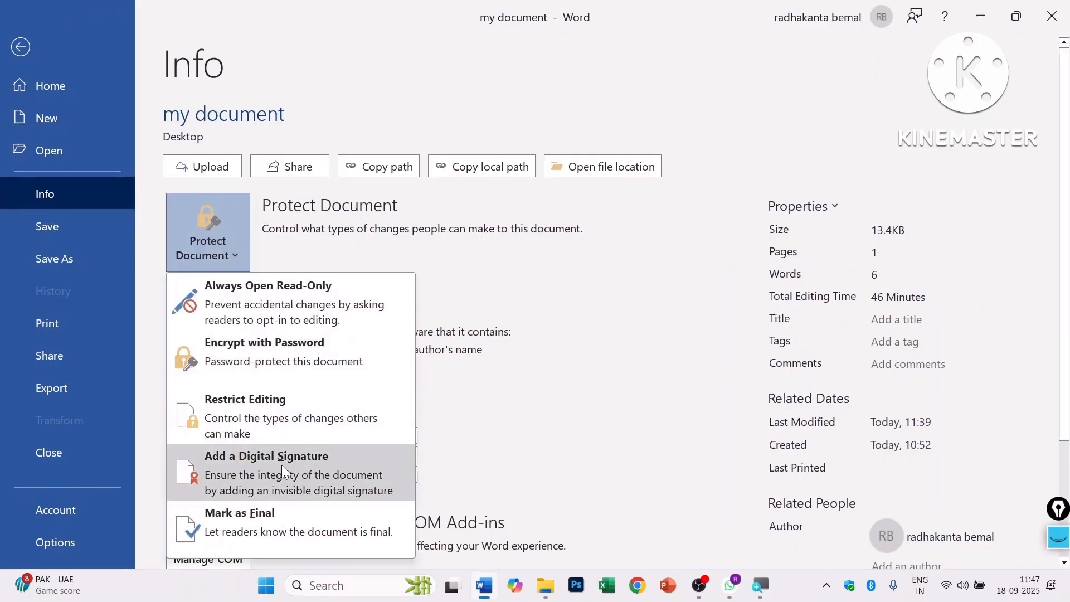
left_click(20, 46)
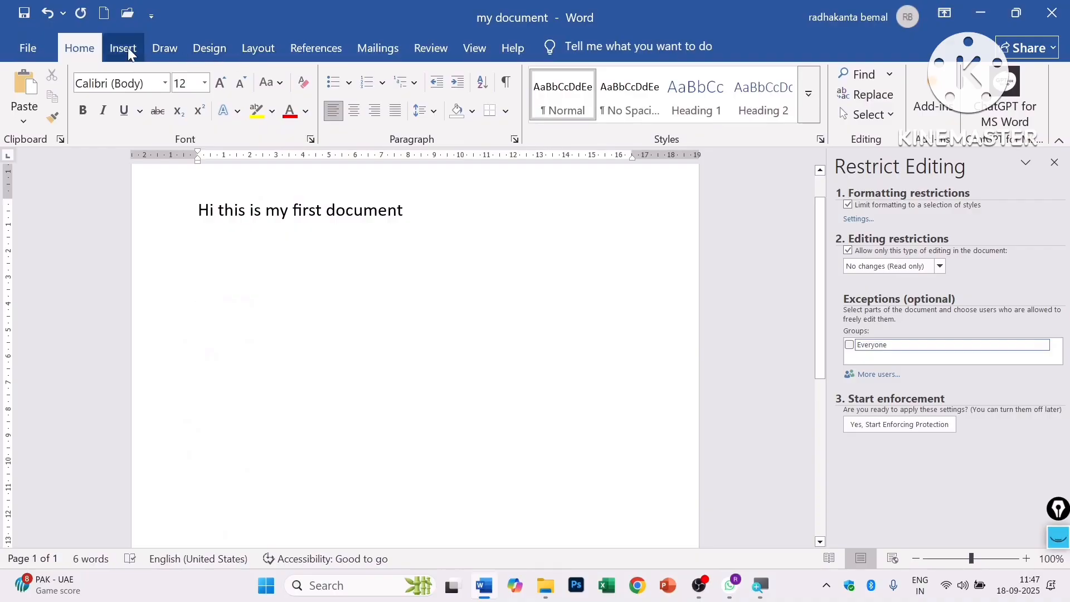
- Insert a Microsoft Office signature line with the signer's name and the title 'ofiicer'
left_click(127, 48)
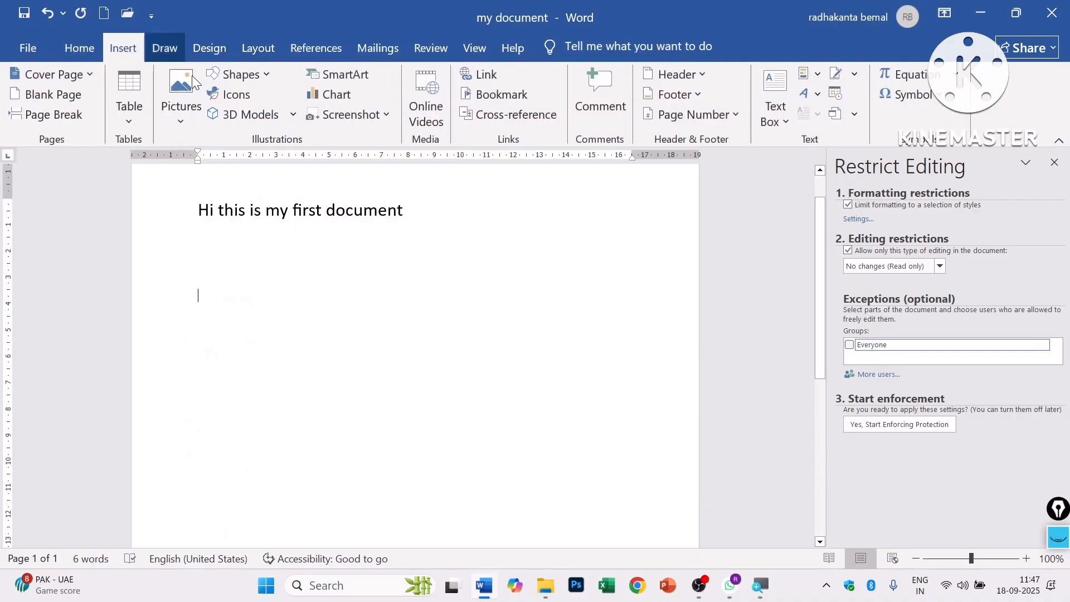
left_click(854, 76)
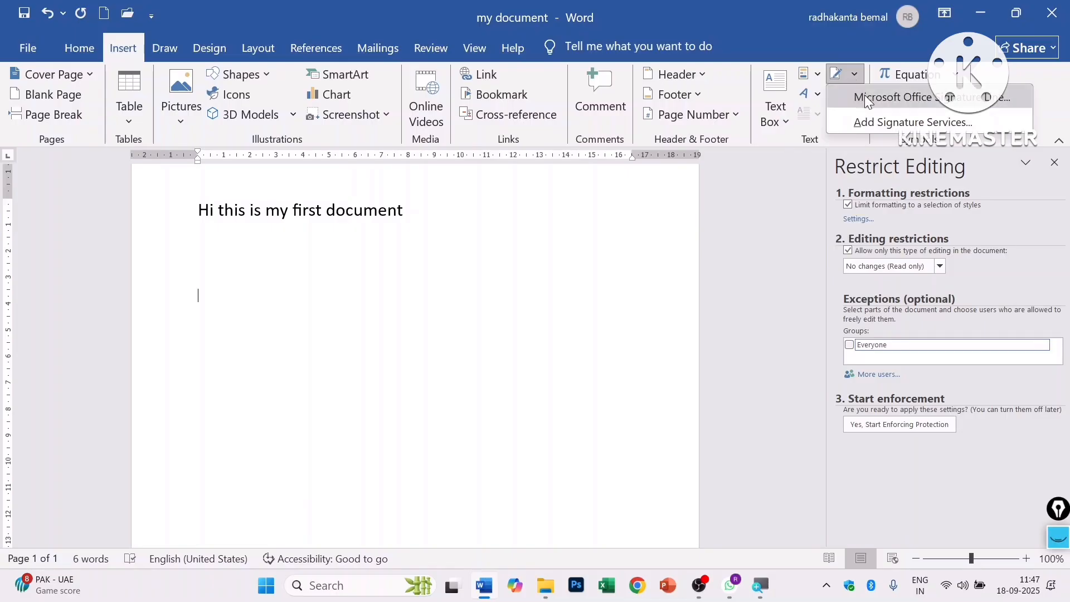
left_click(867, 98)
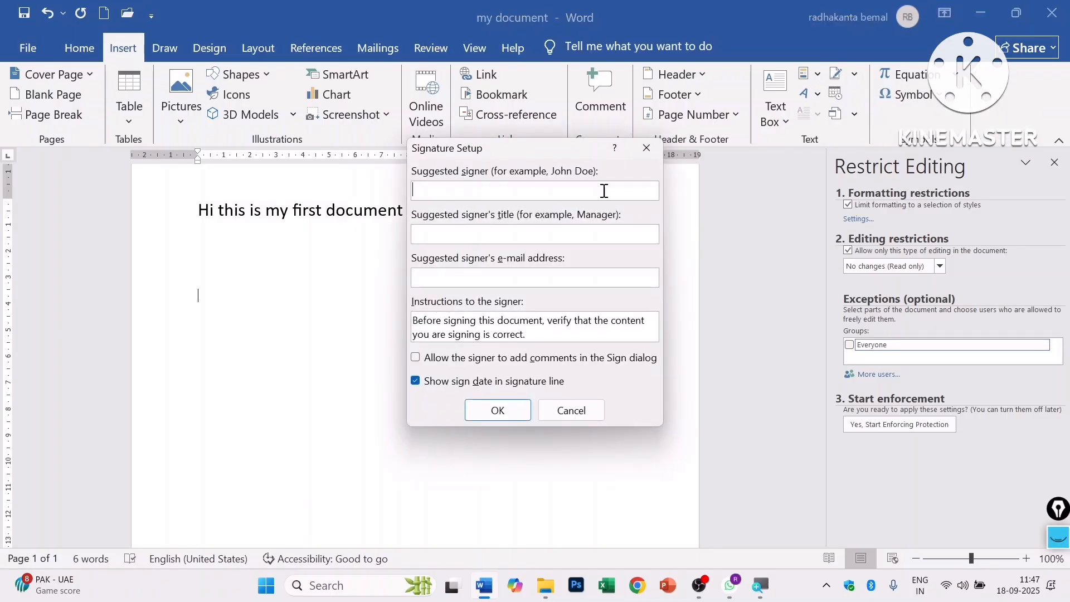
type("ram")
left_click(480, 231)
type("o")
left_click(497, 410)
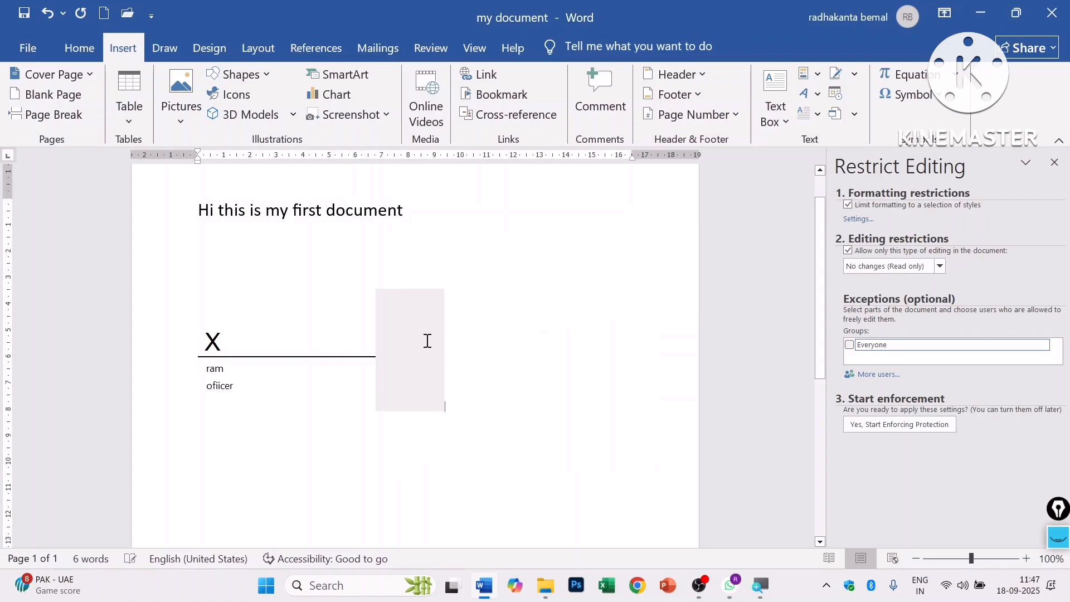
left_click(305, 358)
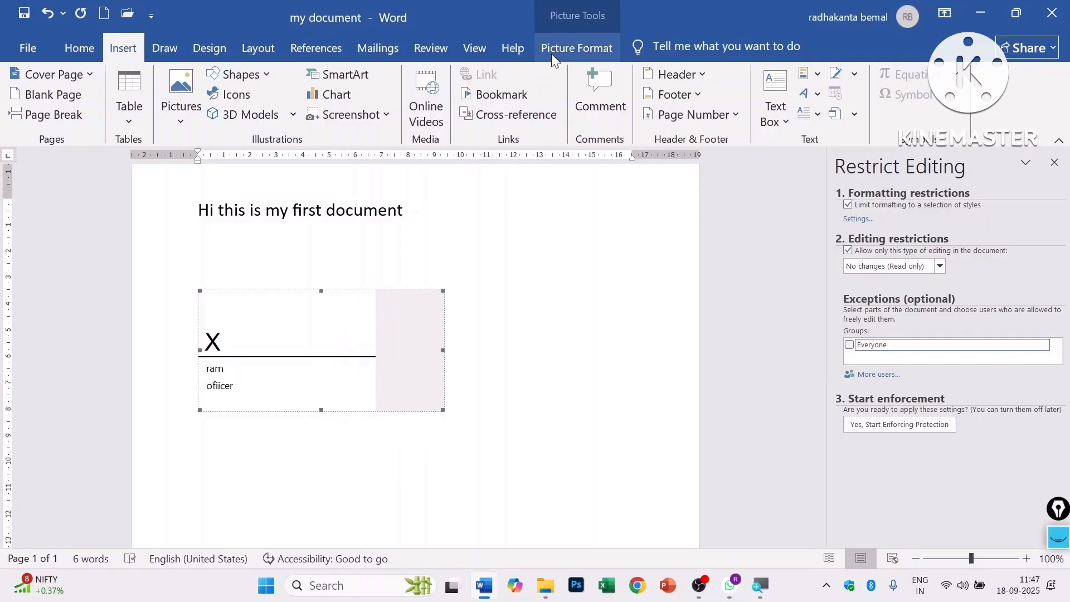
- Set the signature picture's wrapping to In Front of Text and reposition it on the page
left_click(583, 46)
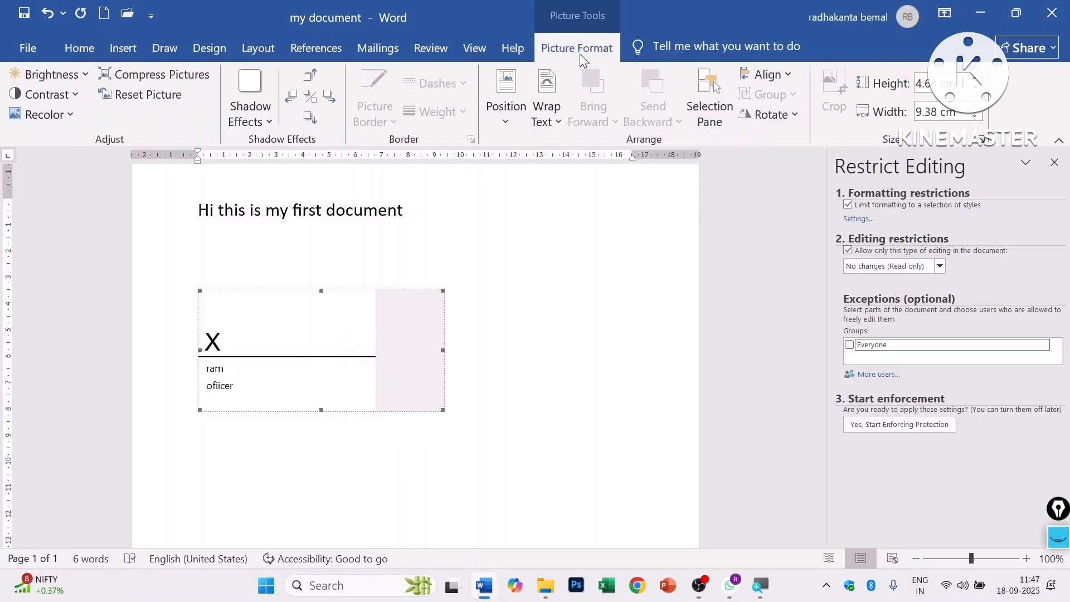
left_click(554, 121)
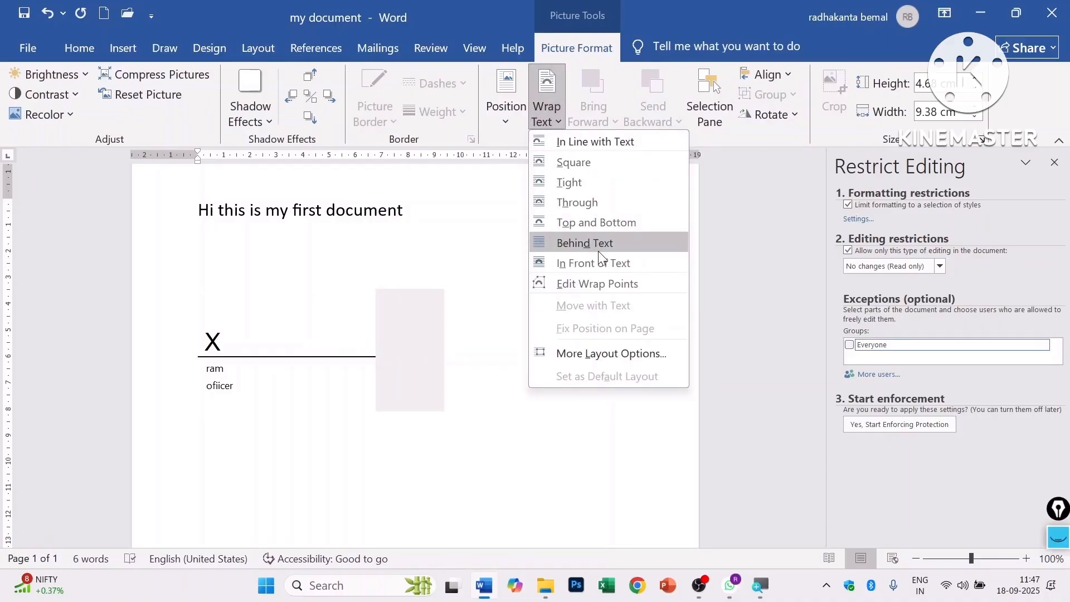
left_click(600, 264)
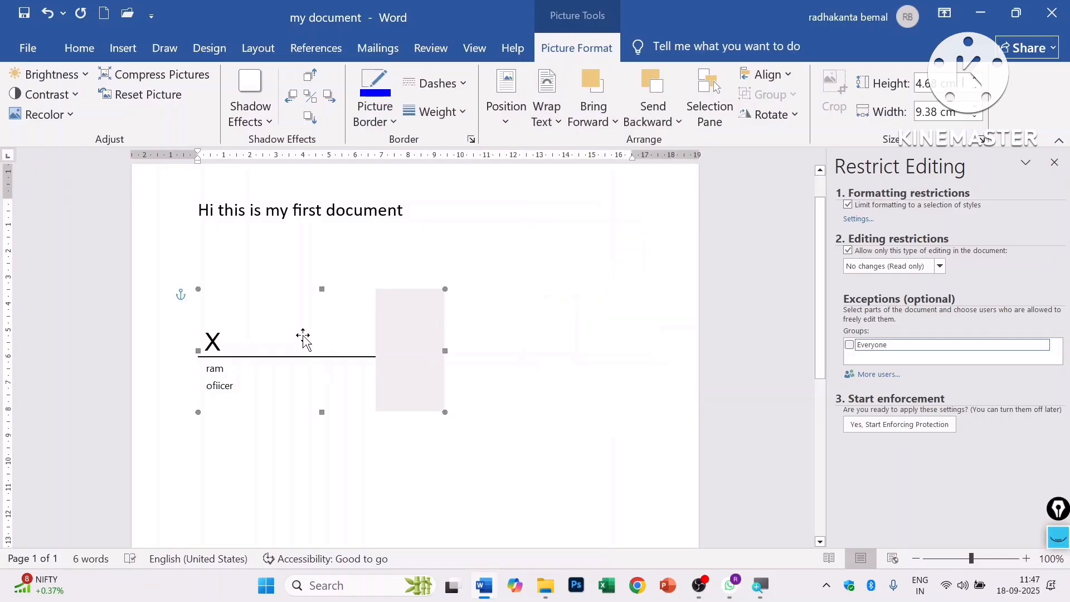
left_click_drag(303, 337, 489, 300)
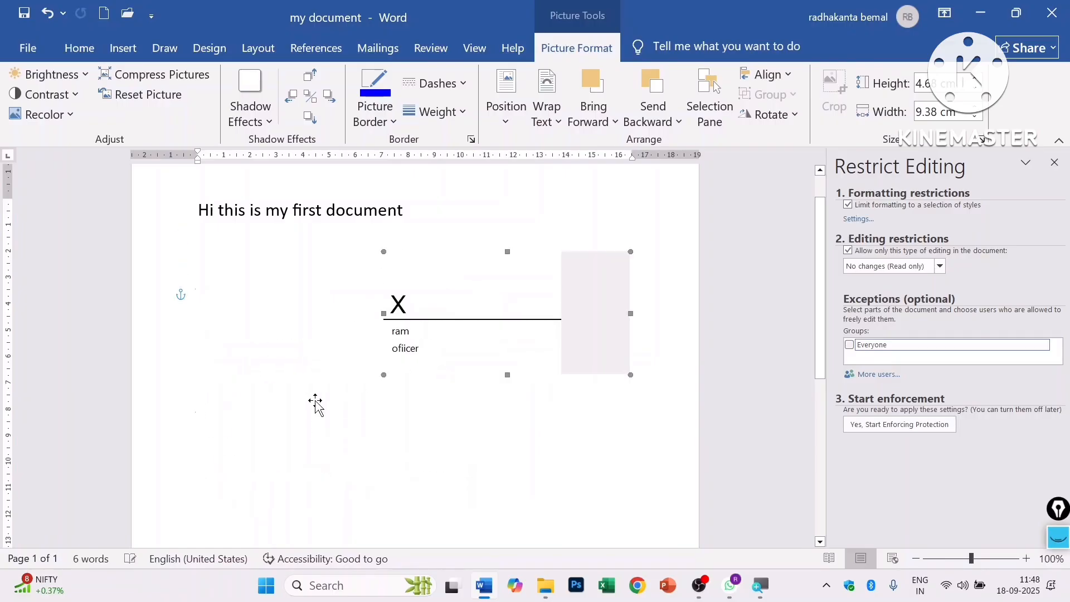
key("ctrl+z")
left_click_drag(289, 401, 358, 350)
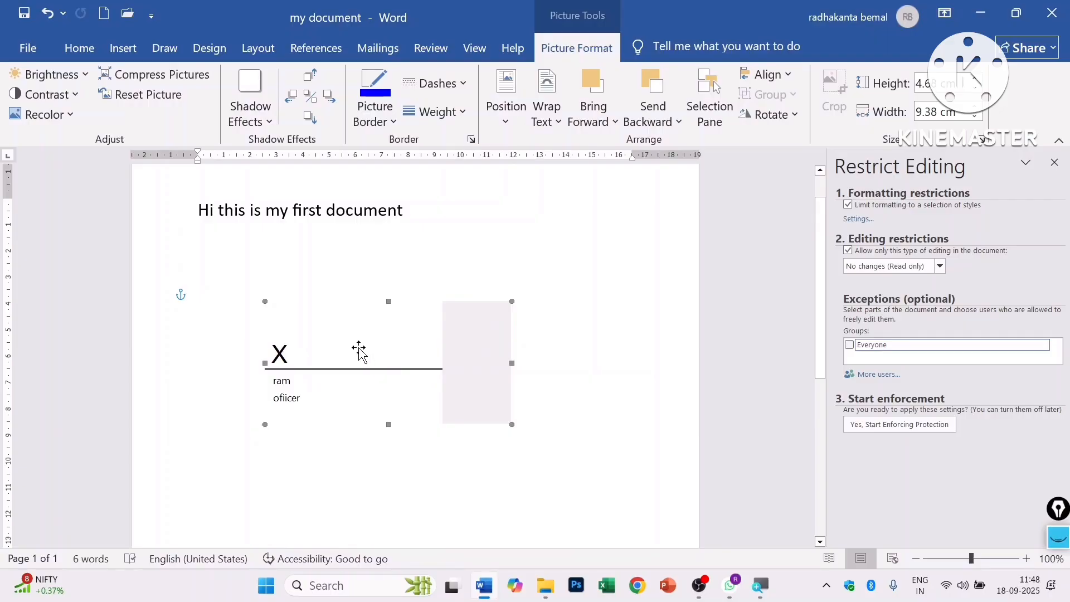
- Reselect the signature picture and delete it
left_click(564, 326)
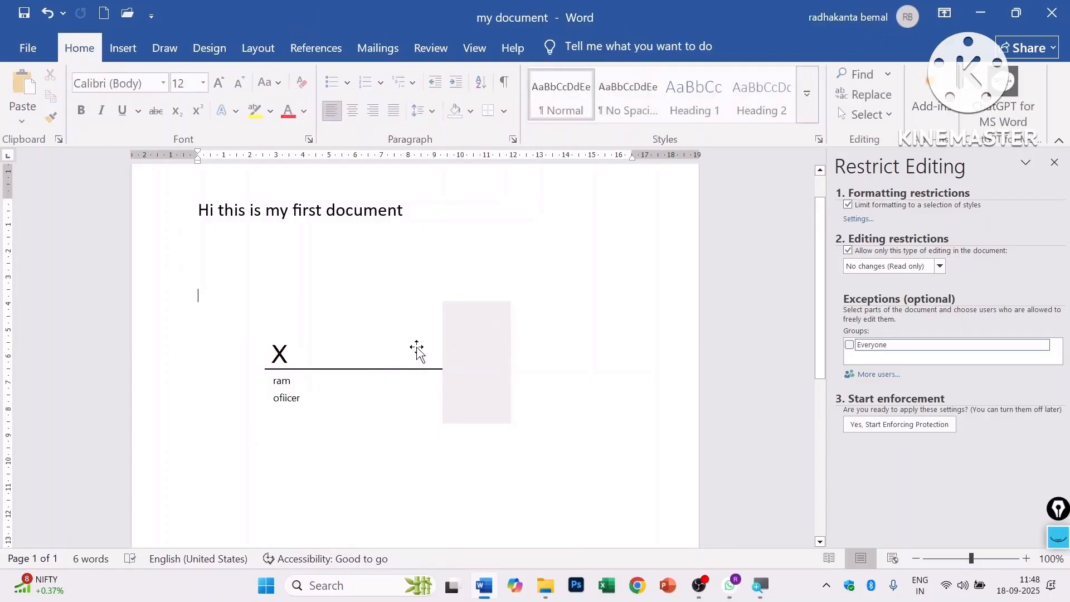
left_click(378, 351)
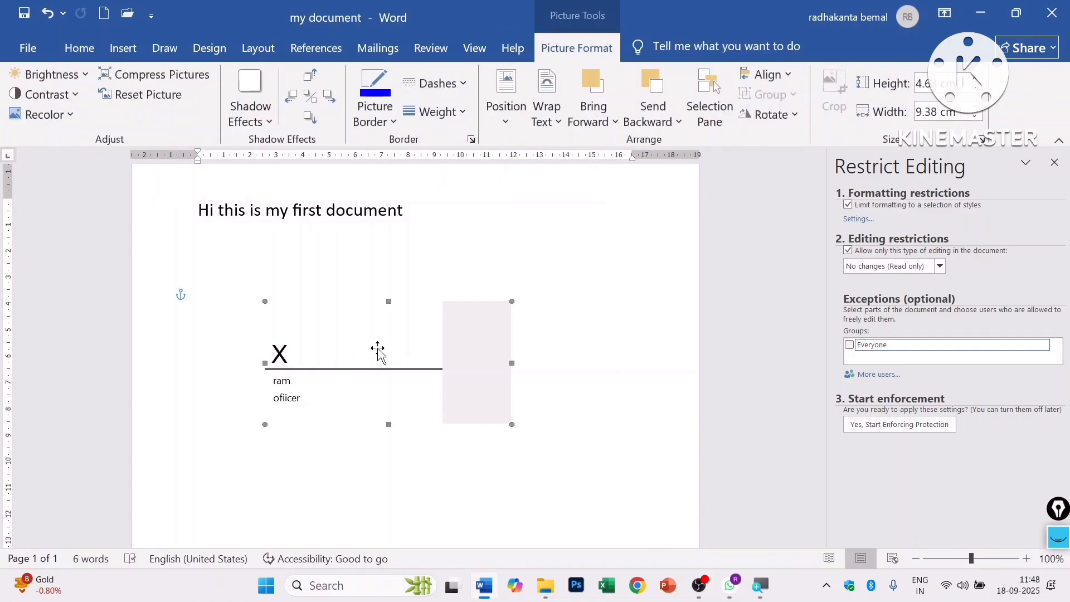
key("Delete")
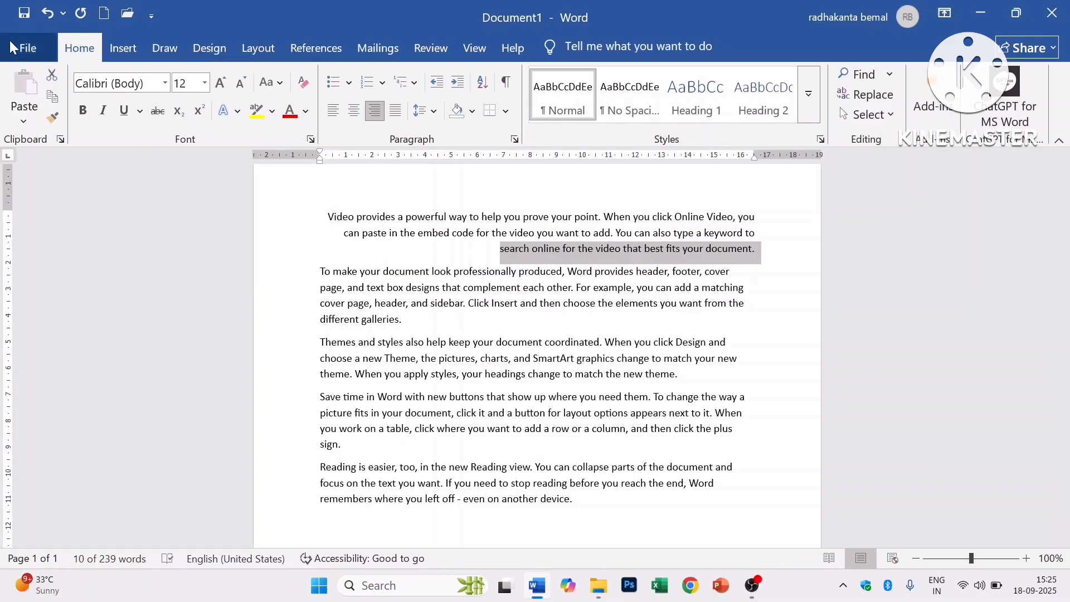
- Mark the document as final through File > Info > Protect Document
left_click(14, 44)
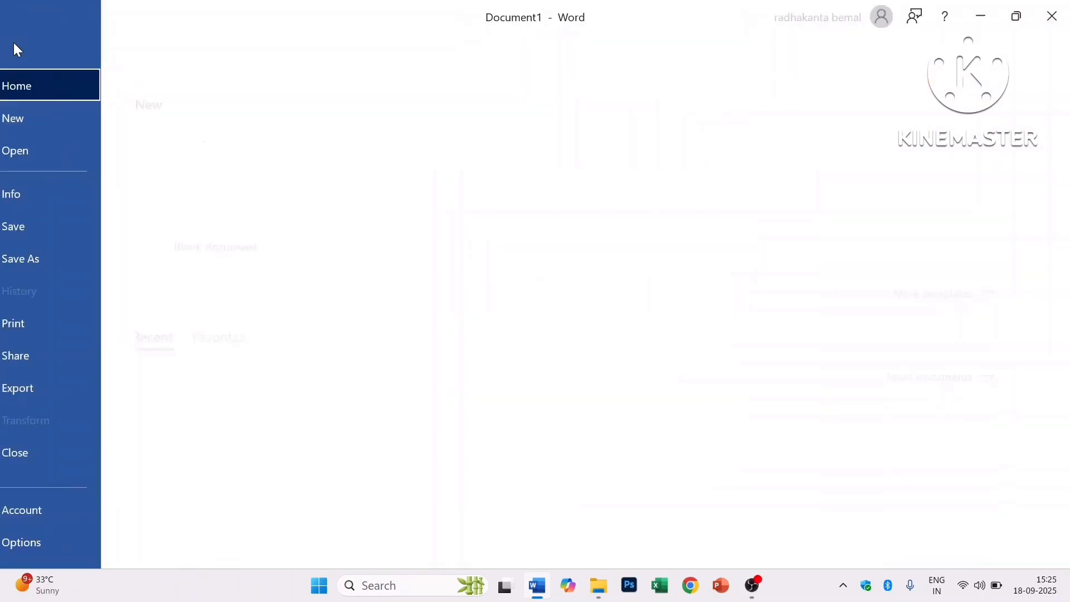
left_click(55, 194)
left_click(244, 199)
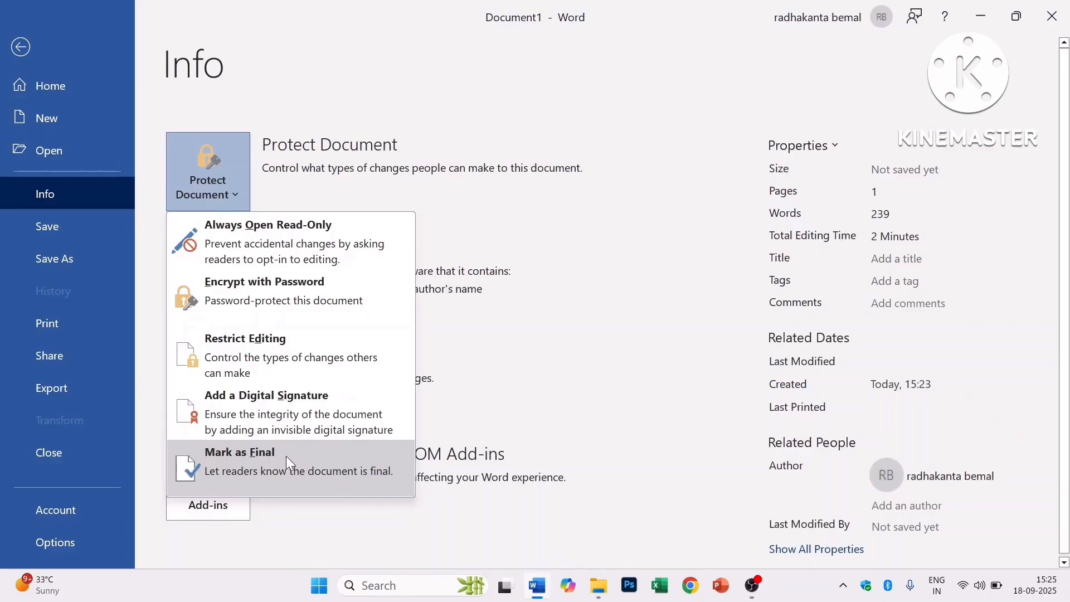
left_click(289, 464)
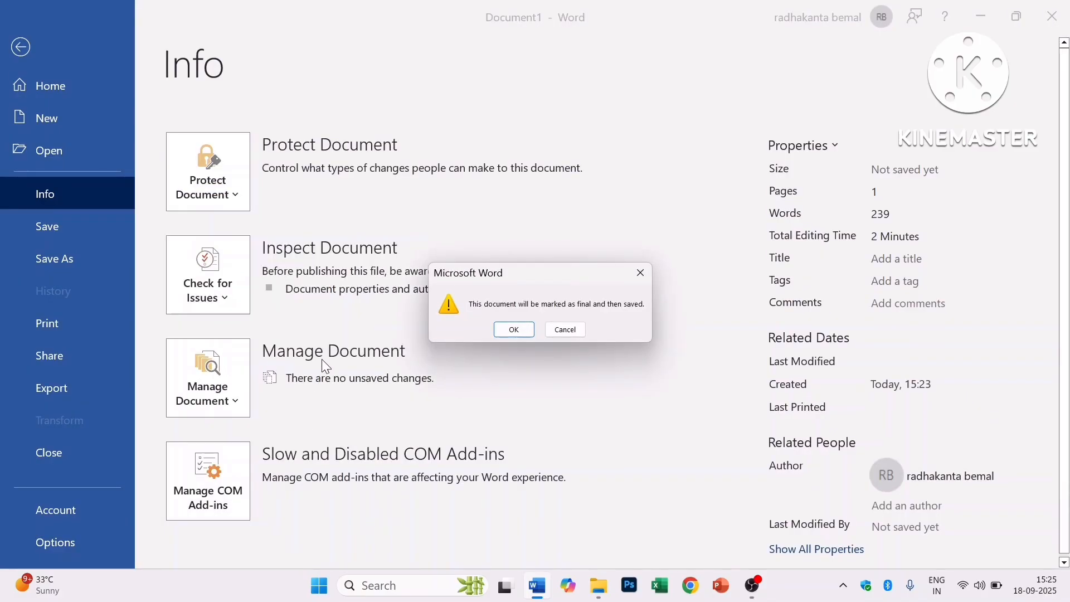
left_click(512, 331)
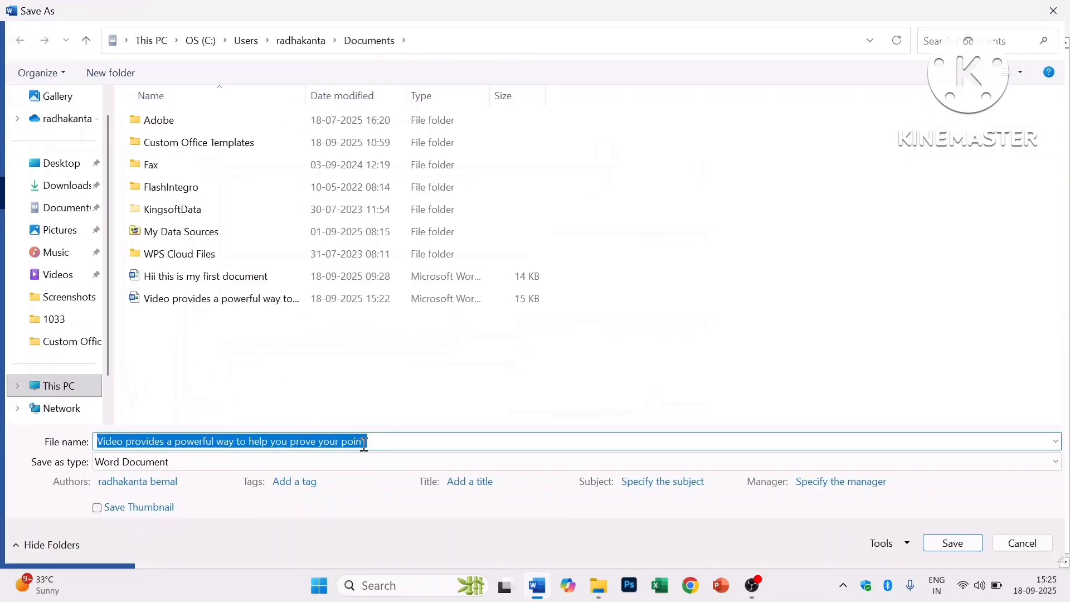
- Save the document as 'Video provides a' and dismiss the marked-as-final notice
left_click_drag(385, 446, 214, 440)
key("BackSpace")
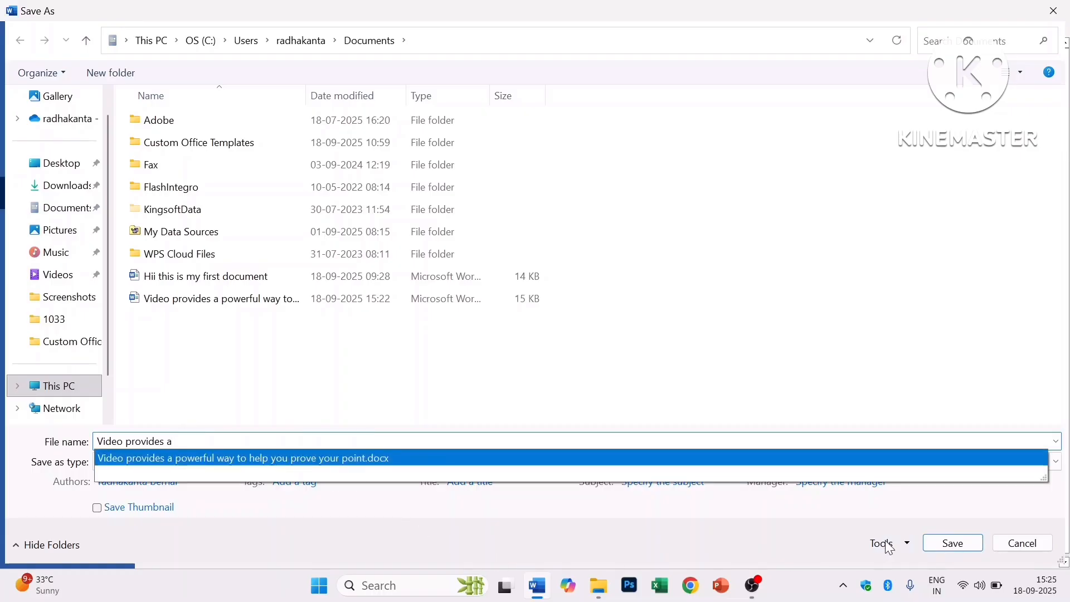
left_click(953, 544)
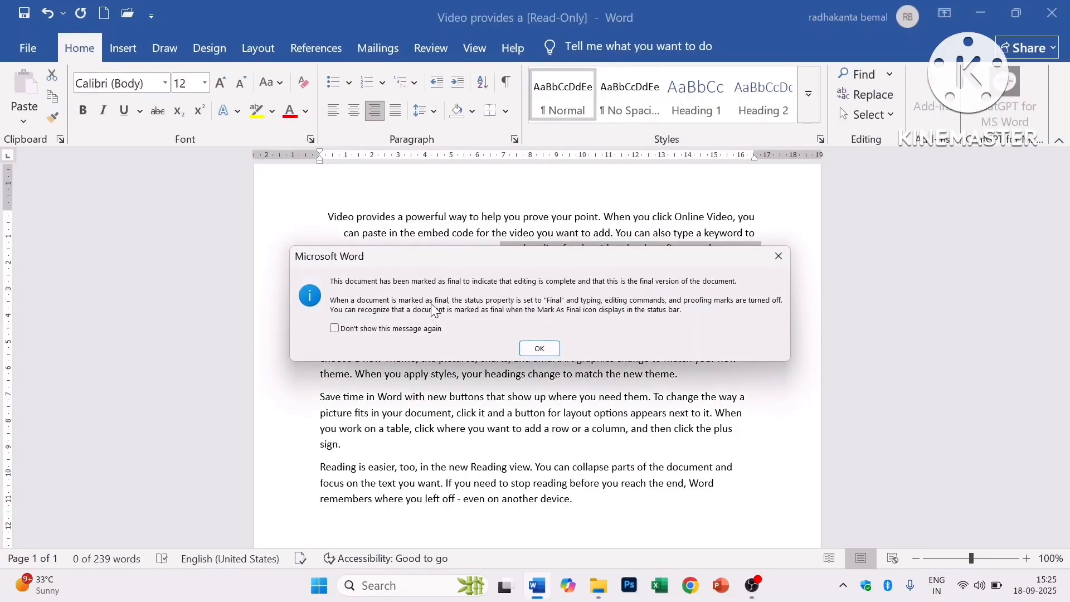
left_click(540, 349)
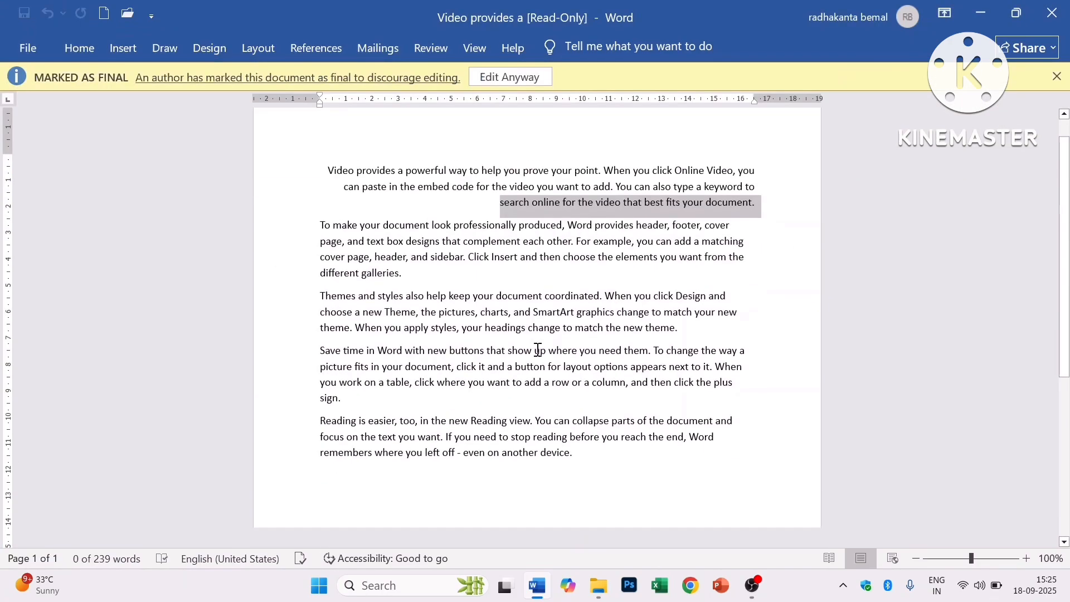
- Scroll up to the top of the final-marked 'Video provides a' document
scroll(398, 251, "up", 1)
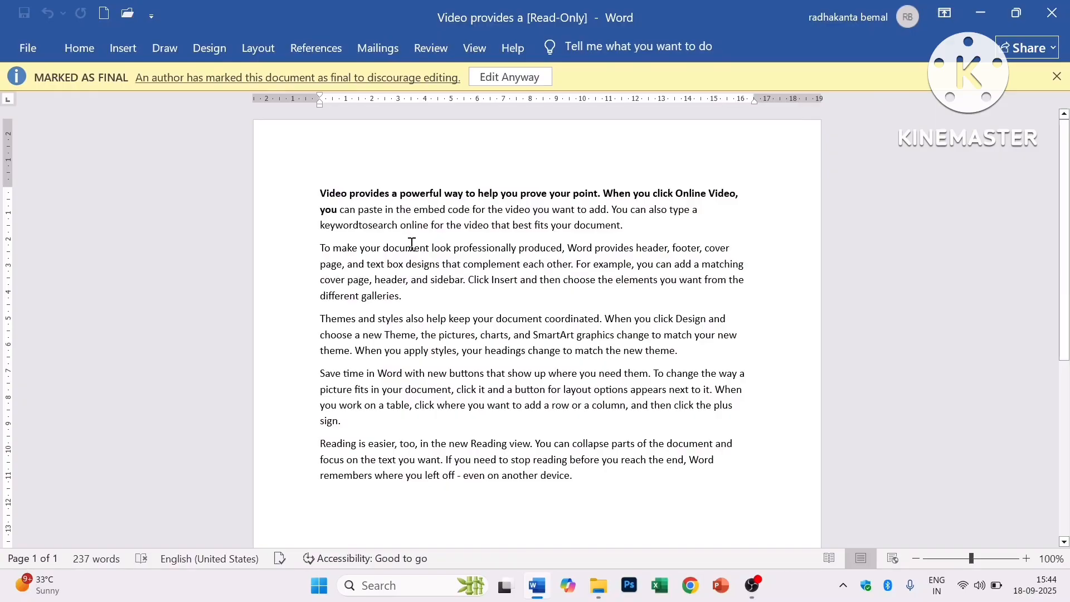
- Choose Edit Anyway, then open Document Inspector, agreeing to save first
left_click(499, 78)
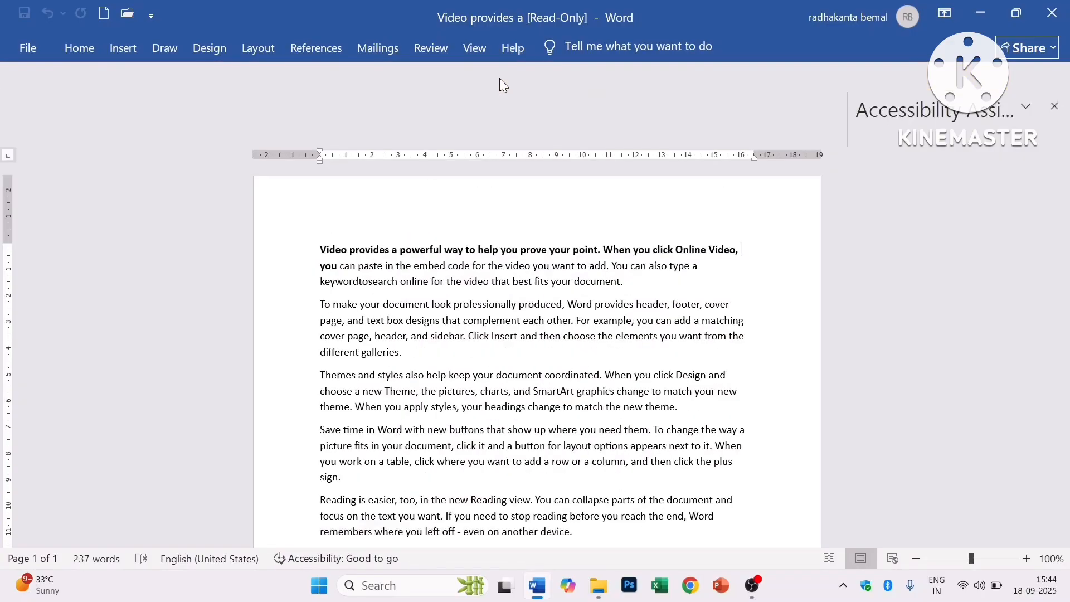
left_click(27, 48)
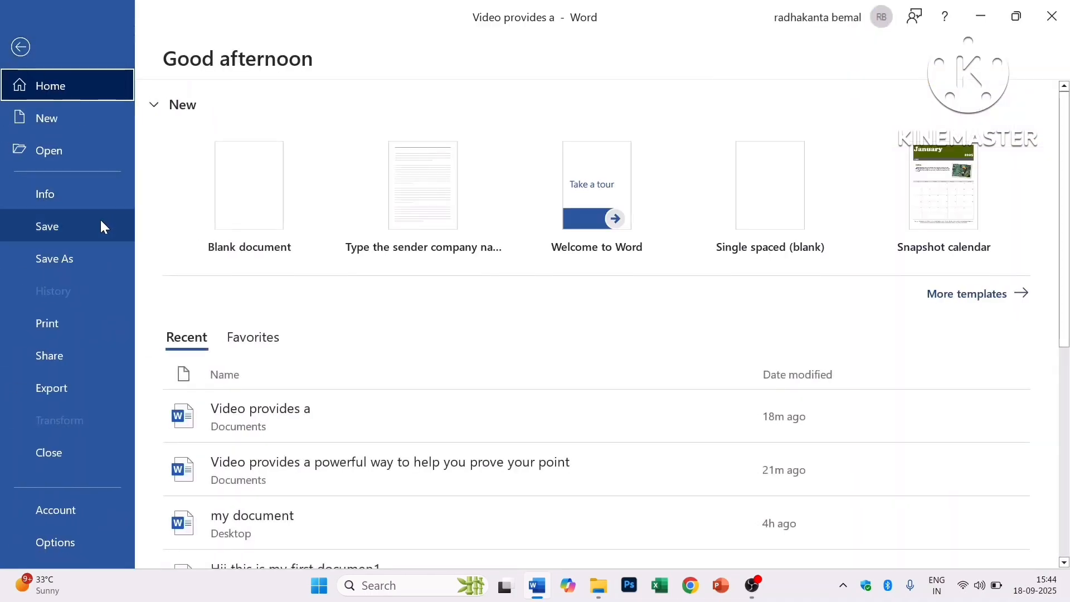
left_click(84, 201)
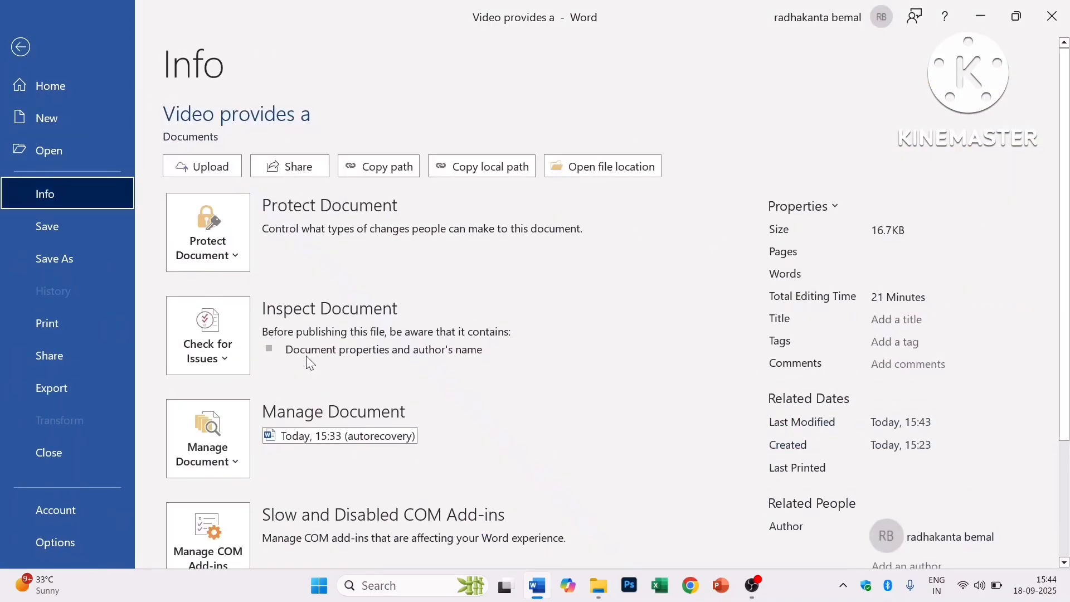
left_click(236, 359)
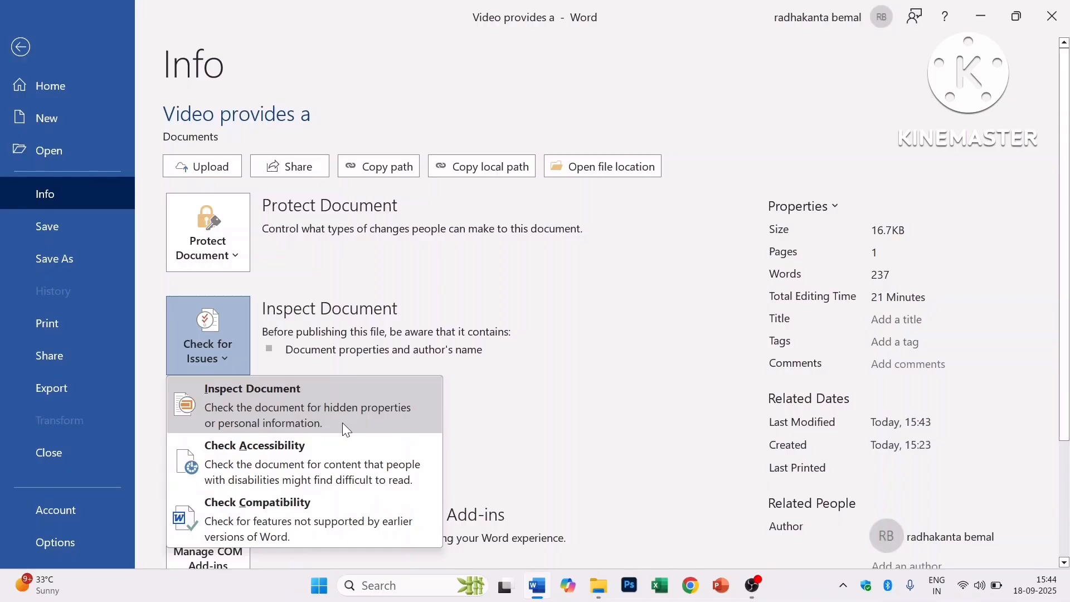
left_click(256, 406)
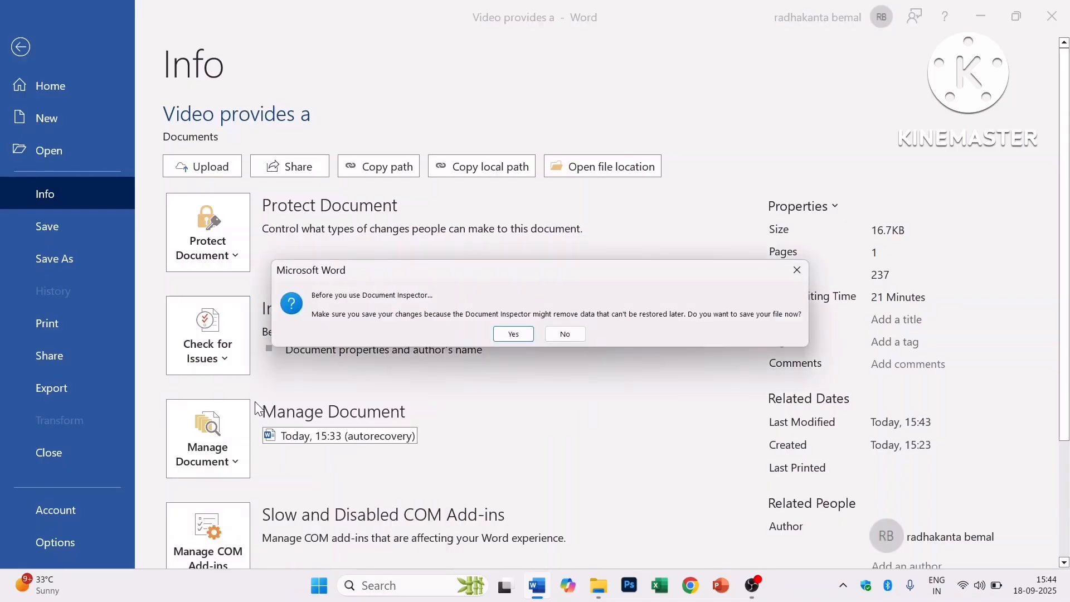
left_click(514, 335)
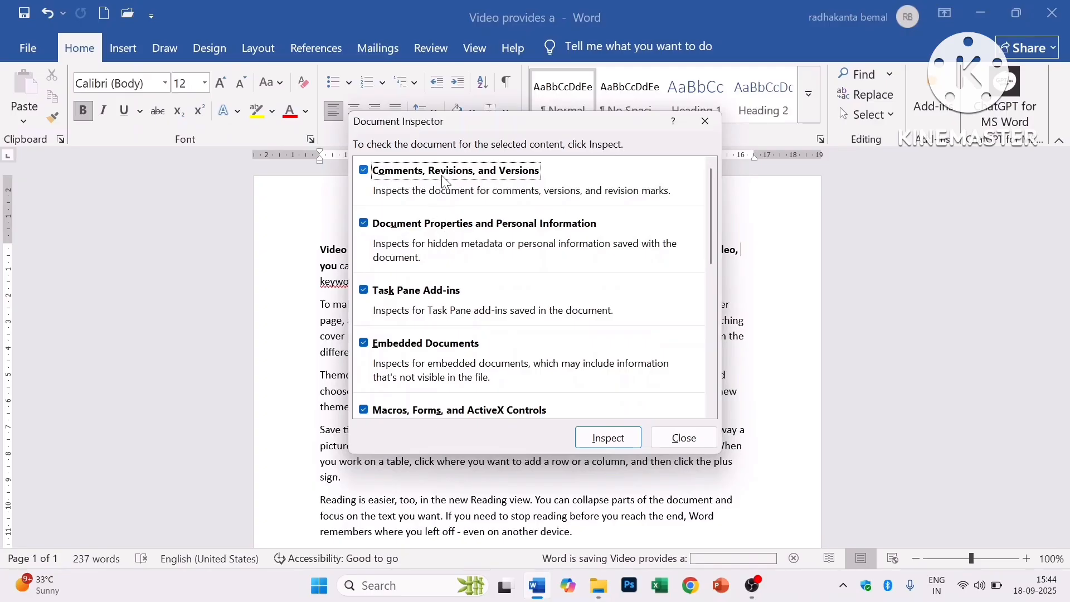
- Run the inspection, which finds document properties and author information, then close it
scroll(522, 312, "down", 3)
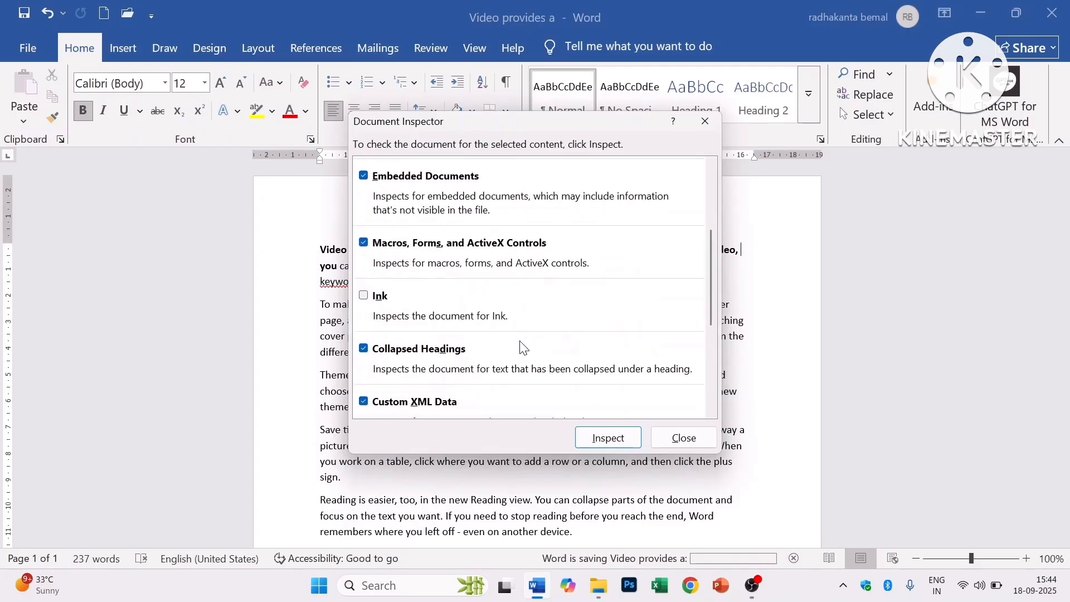
left_click(607, 438)
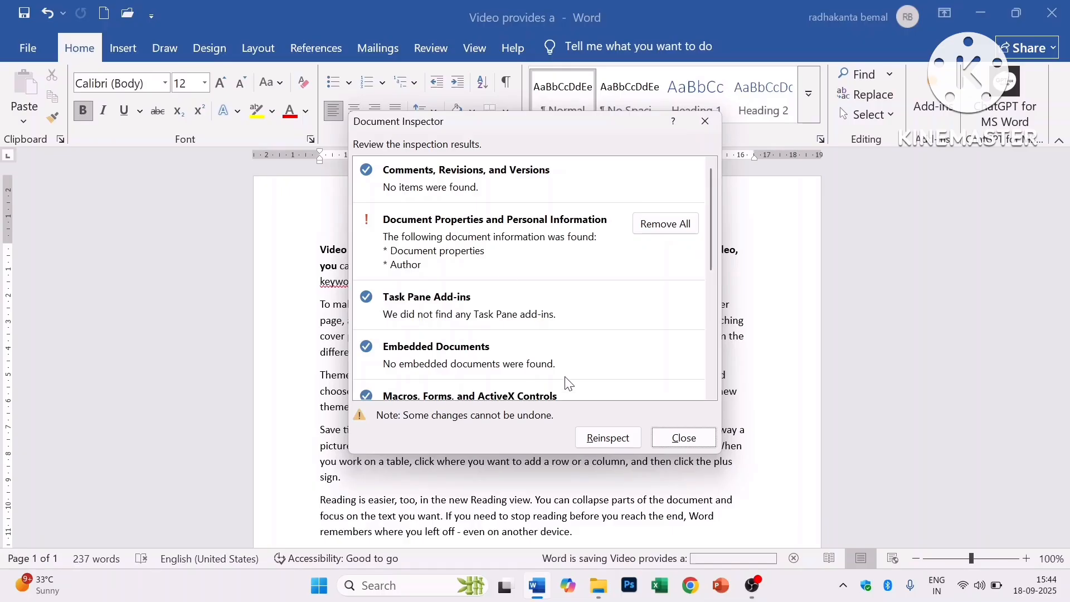
left_click(683, 438)
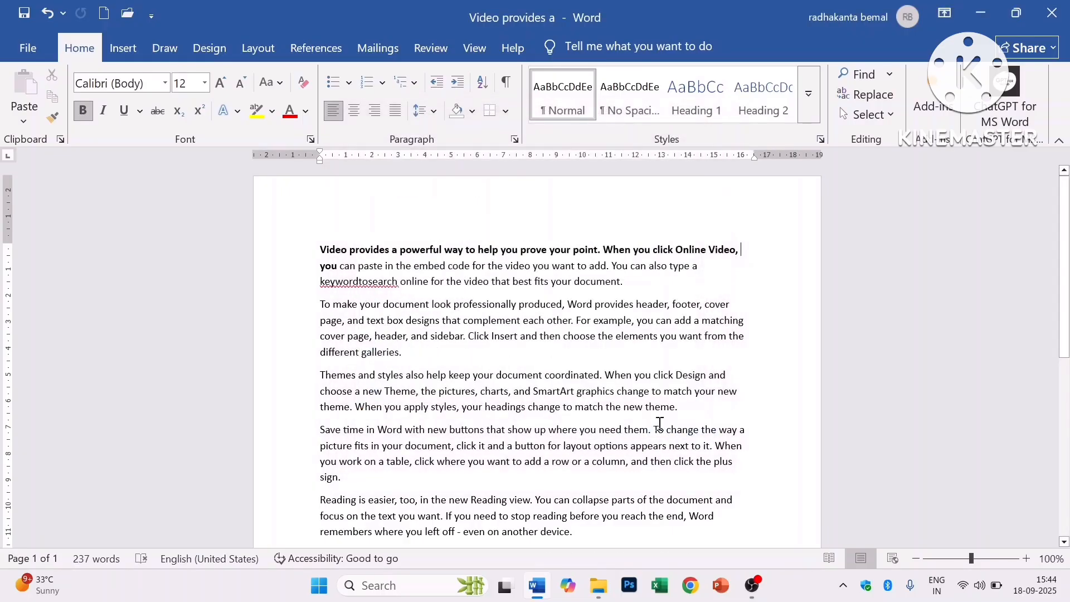
- Add the comment 'Hii this my first comment' to 'the video you want' and hide the Comments pane
left_click_drag(489, 266, 575, 266)
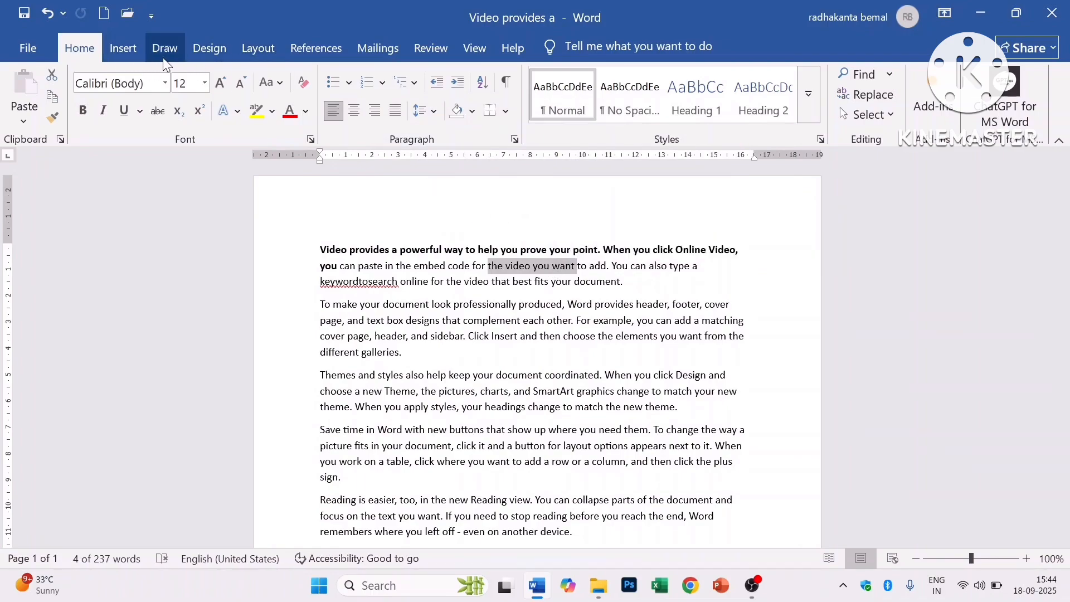
left_click(124, 48)
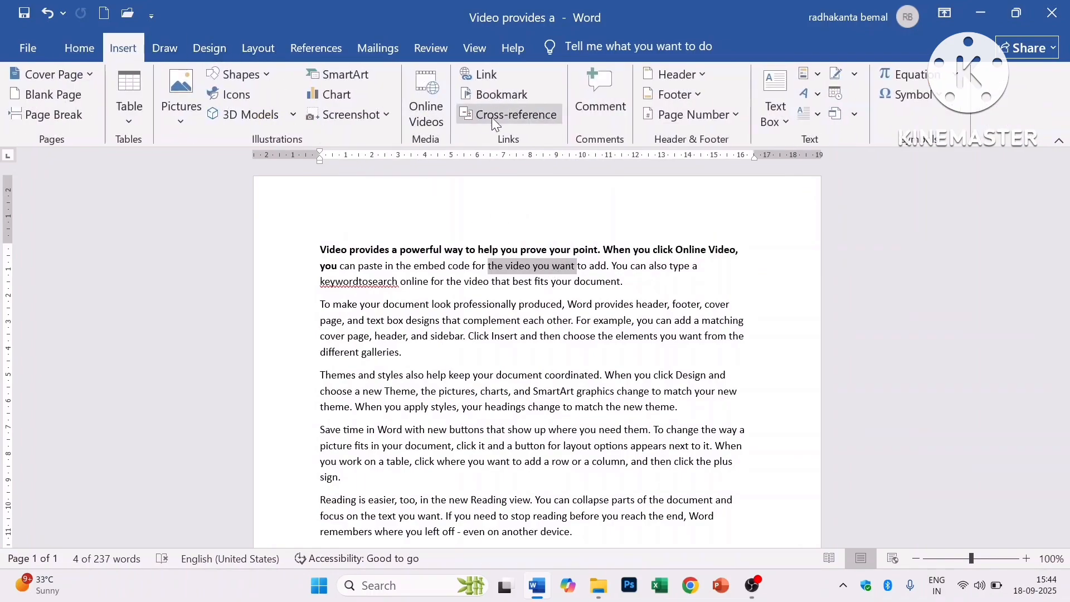
left_click(601, 86)
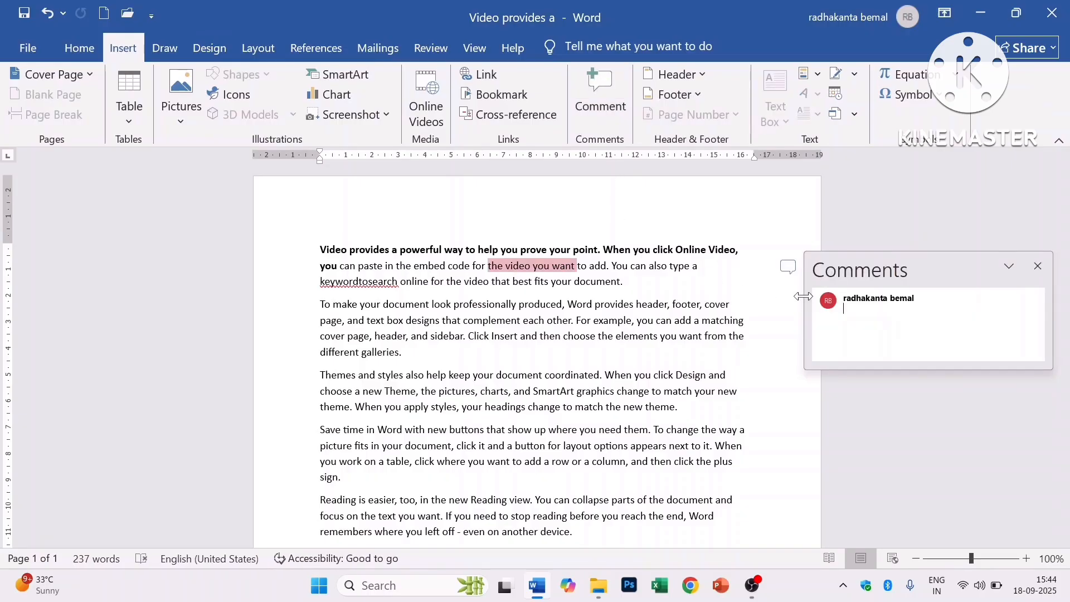
type("Hii this my first c")
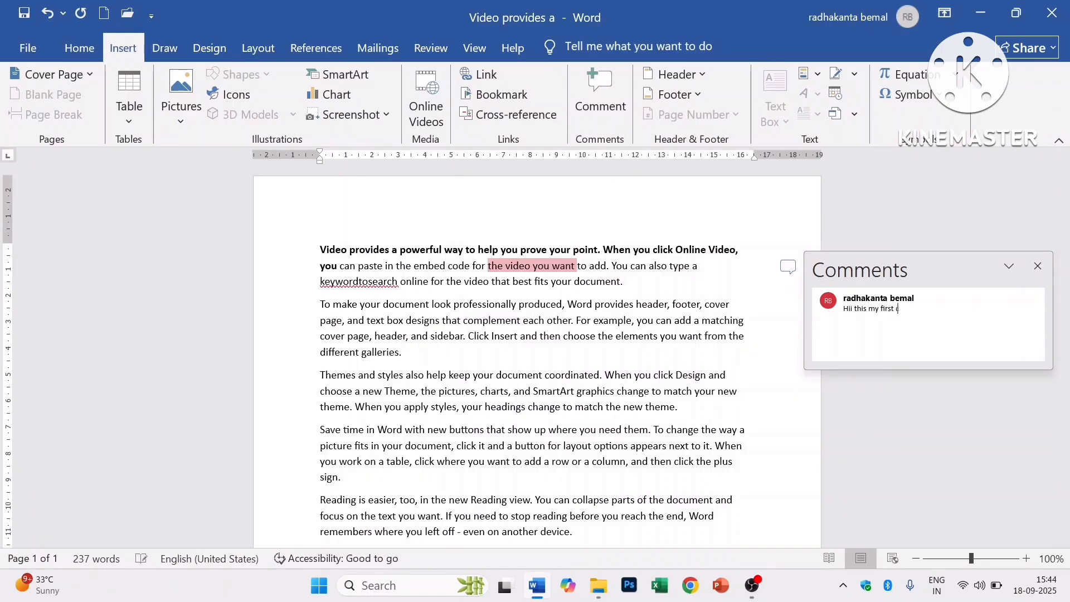
type("omment")
left_click(755, 249)
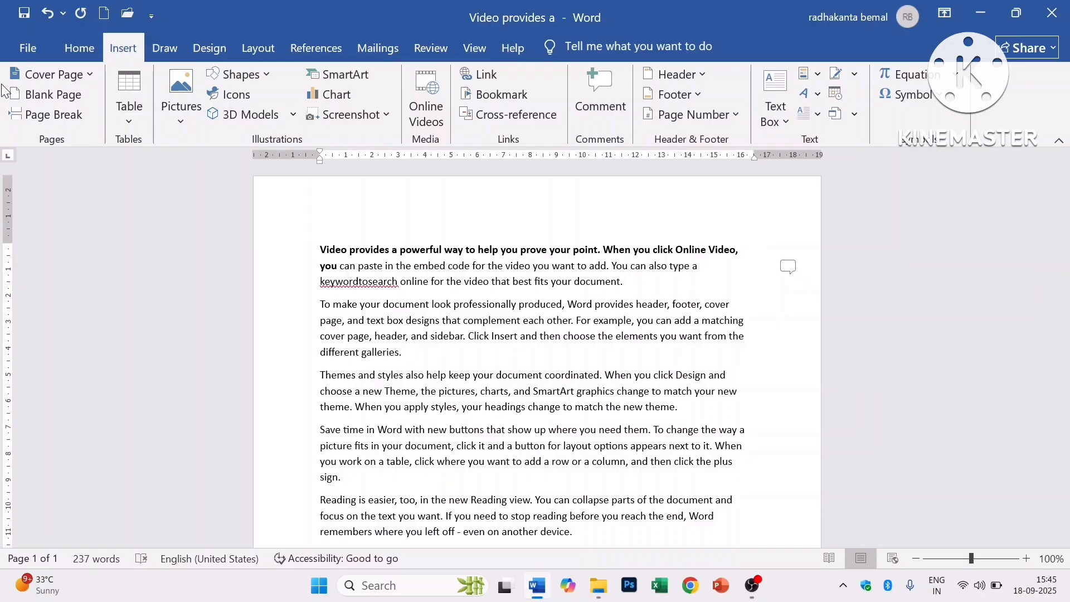
- Save and rerun Document Inspector, which now finds the comment, properties and author, then choose Reinspect
left_click(22, 47)
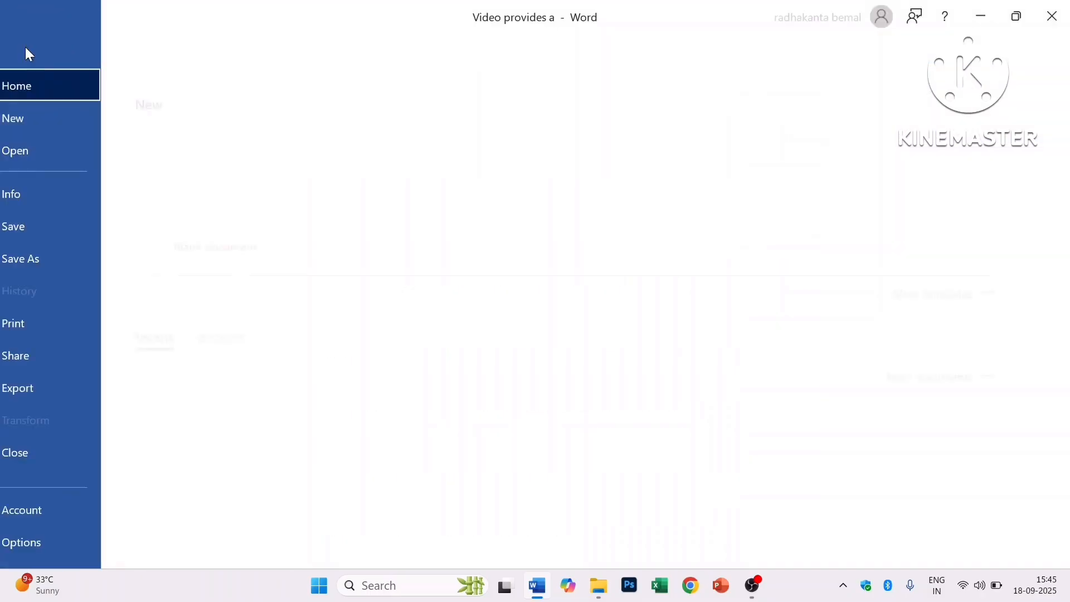
left_click(45, 195)
left_click(209, 343)
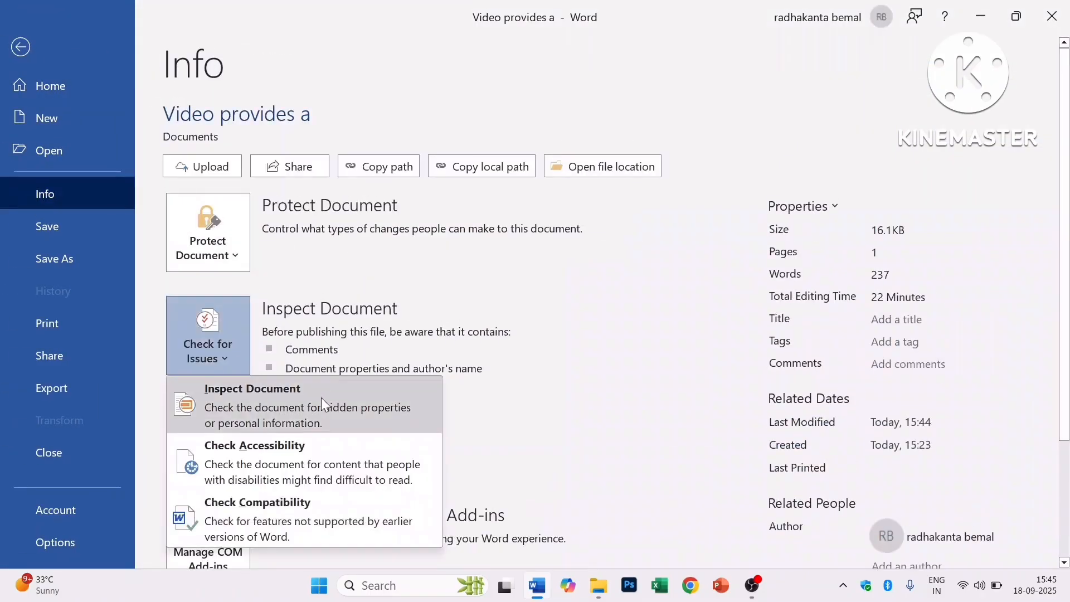
left_click(275, 406)
left_click(513, 334)
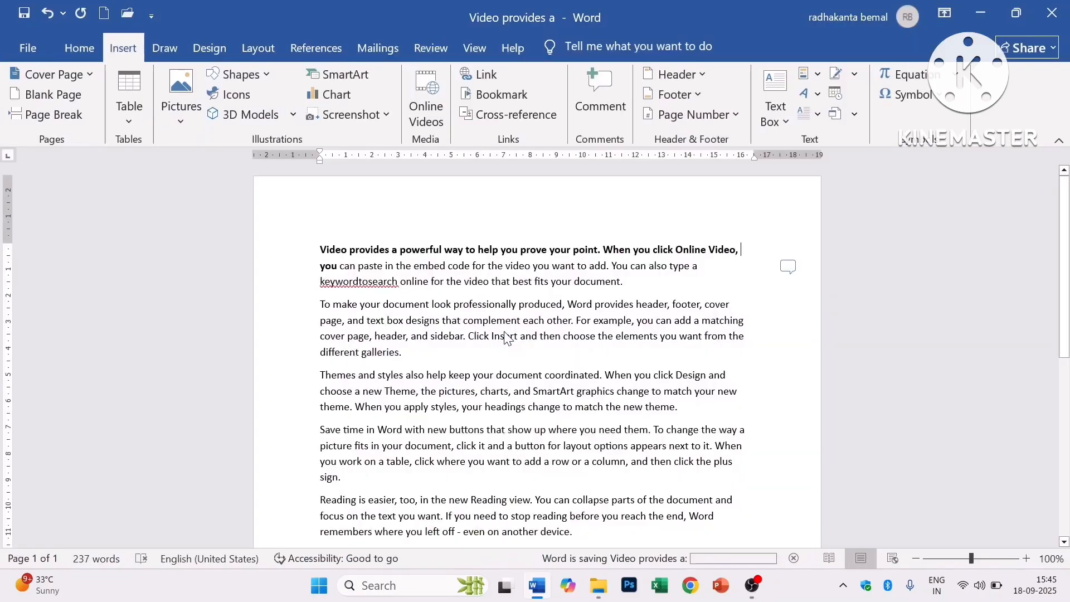
left_click(605, 439)
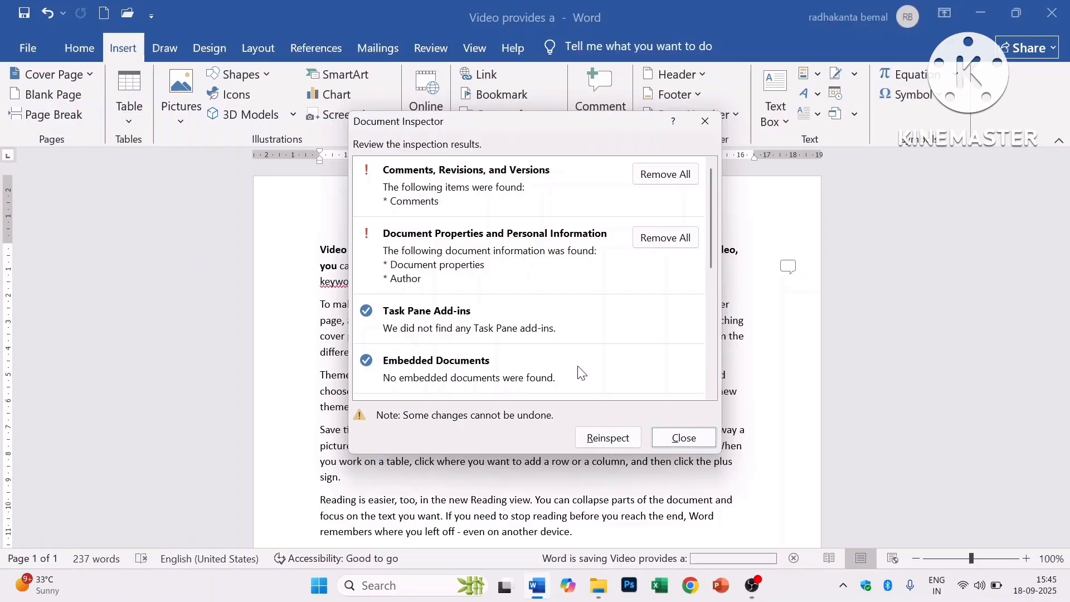
left_click(602, 443)
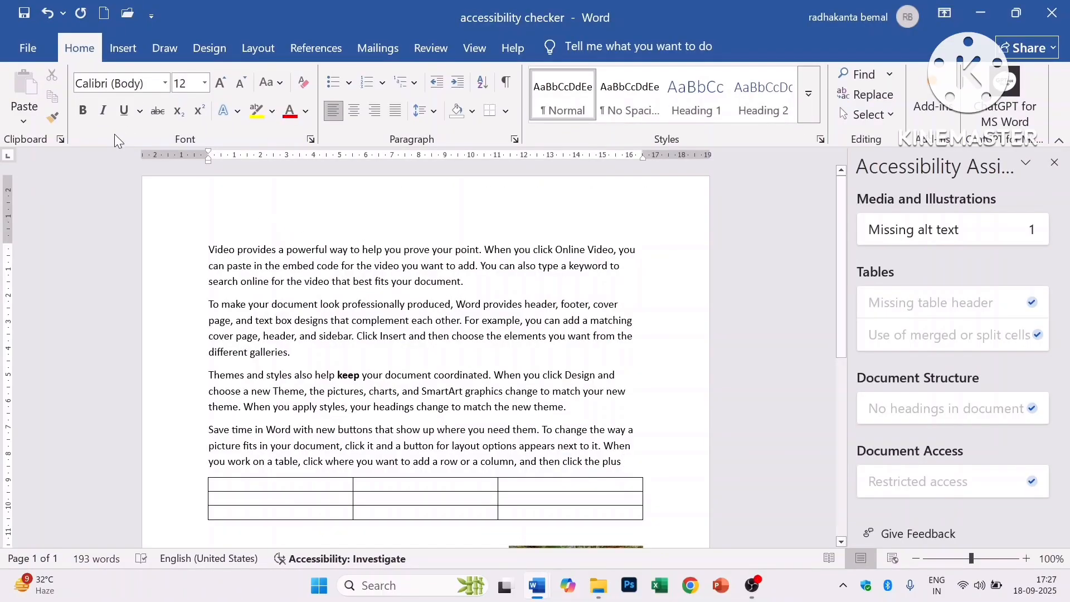
left_click(22, 49)
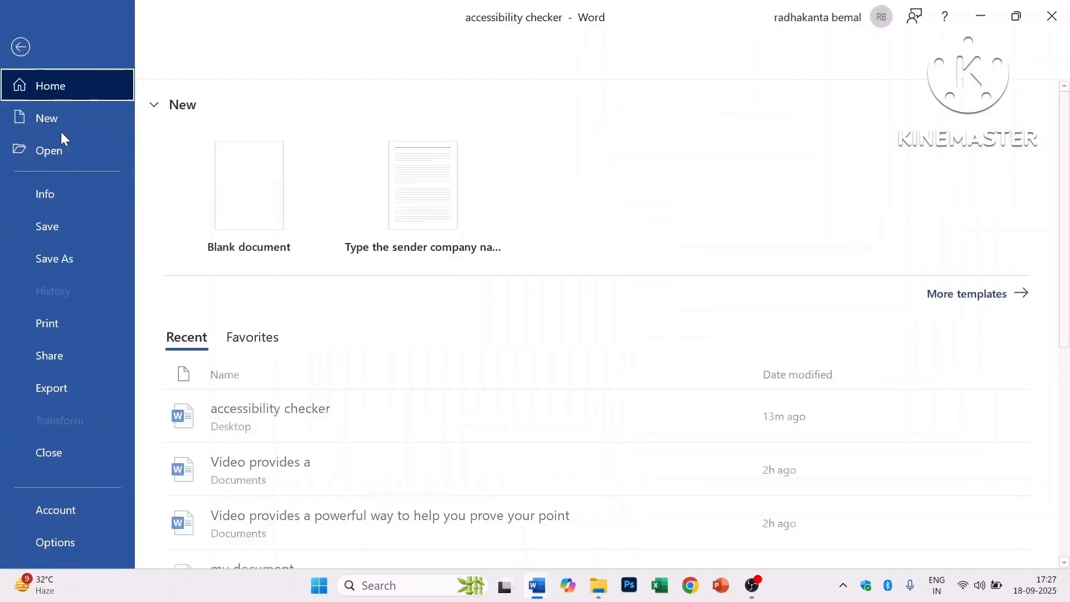
left_click(72, 195)
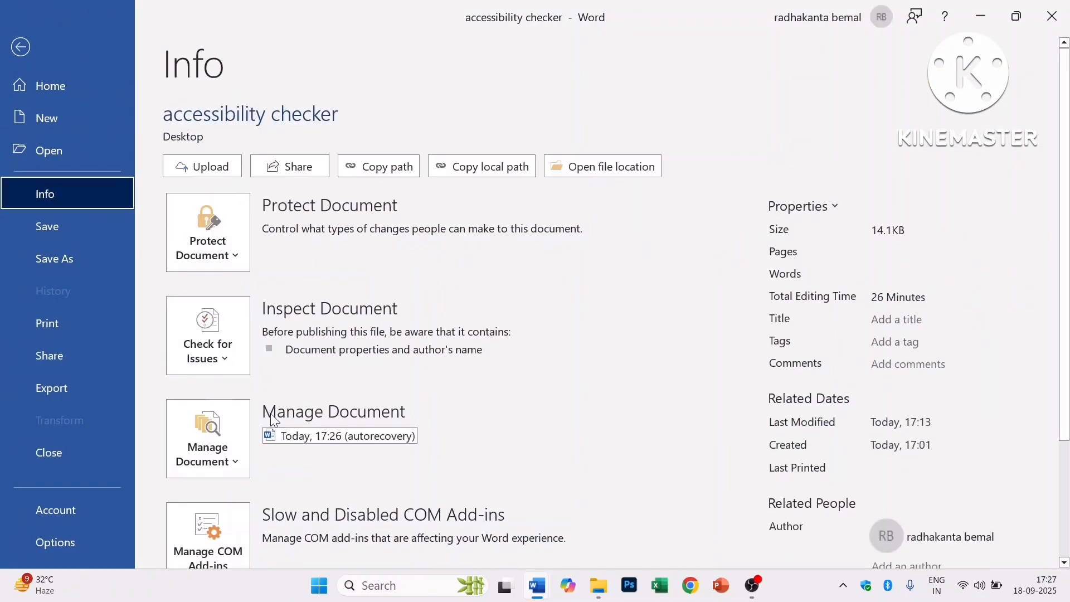
left_click(245, 359)
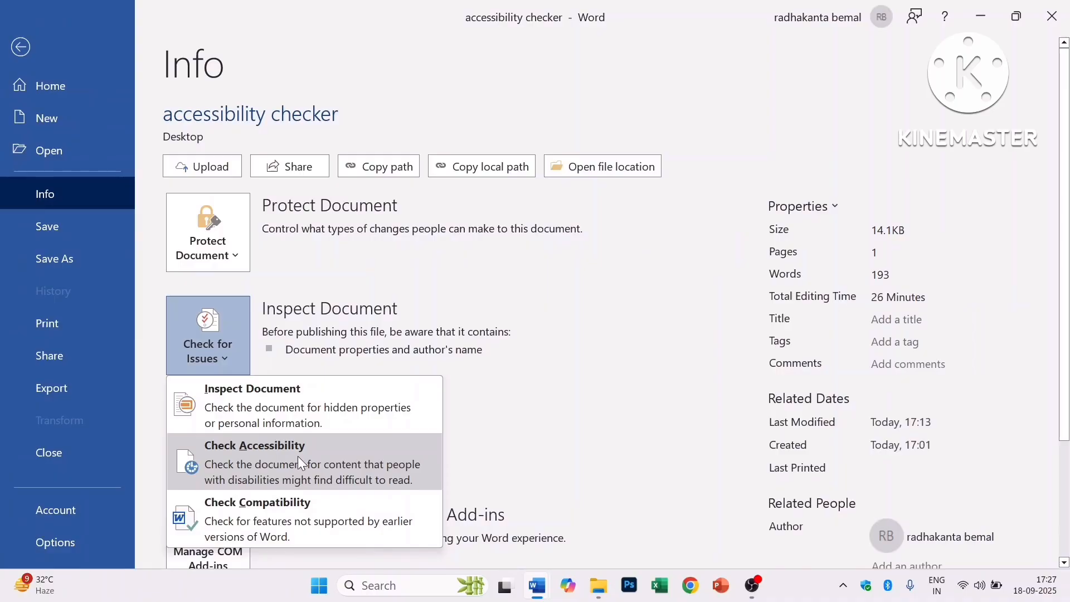
left_click(336, 462)
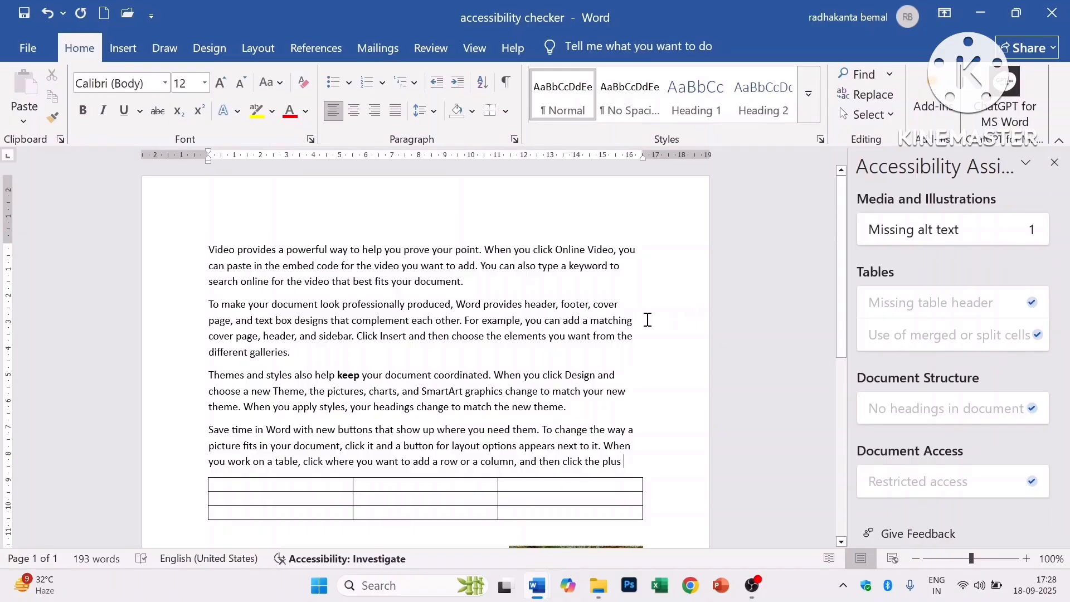
- Select the beach picture and type 'water body' as its alt text
scroll(645, 335, "down", 1)
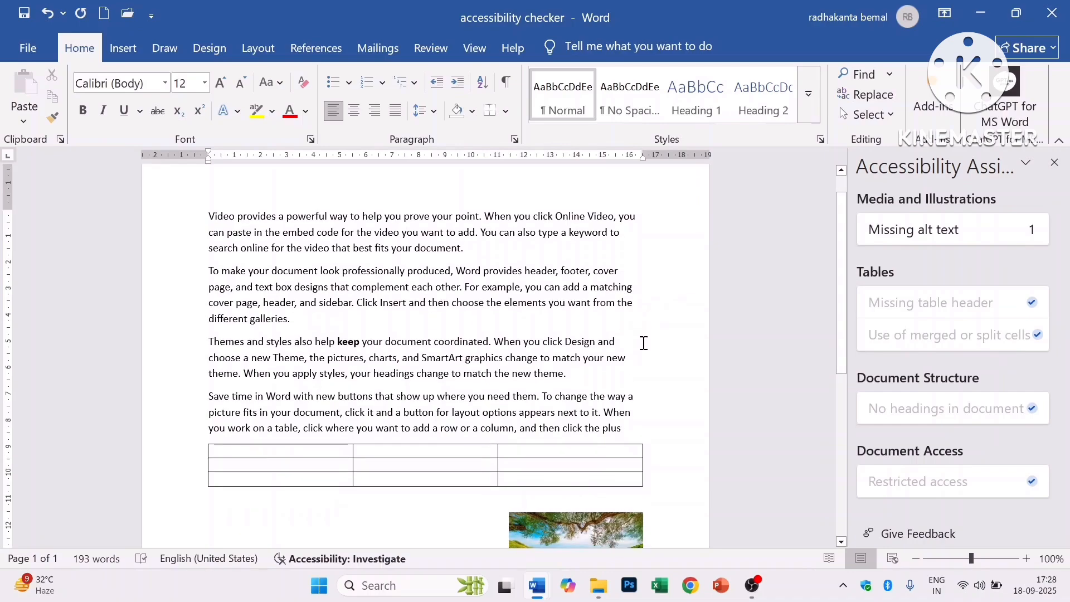
scroll(633, 383, "down", 1)
scroll(614, 501, "down", 1)
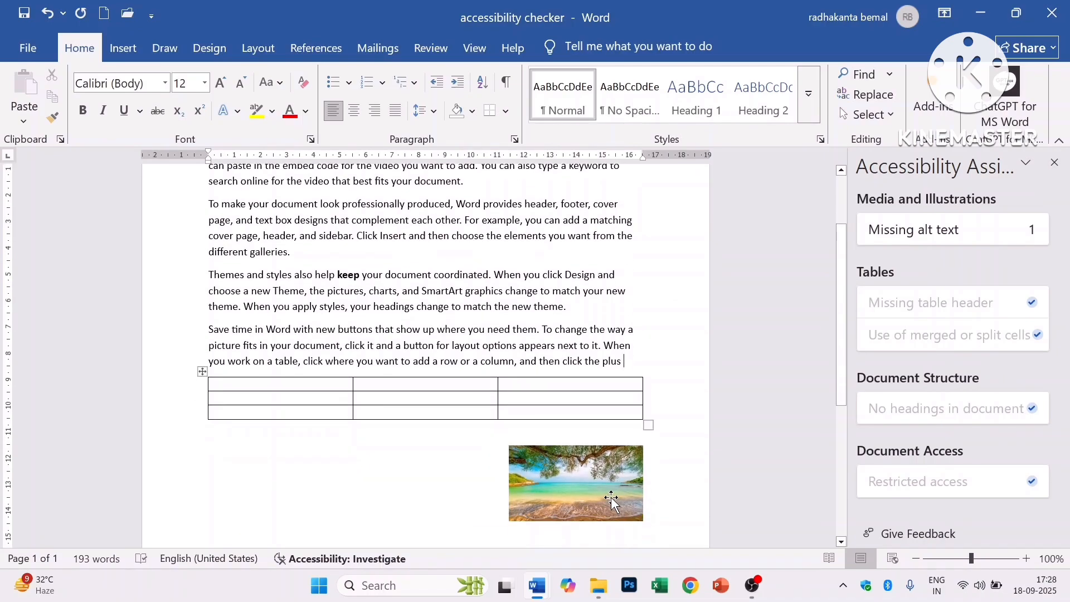
left_click(600, 494)
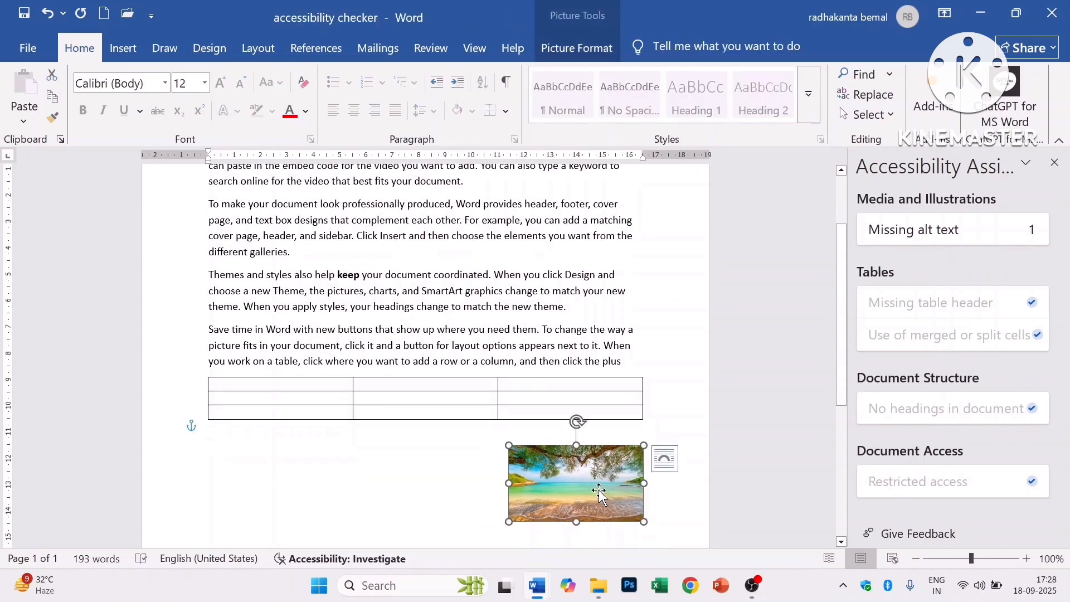
scroll(594, 334, "up", 3)
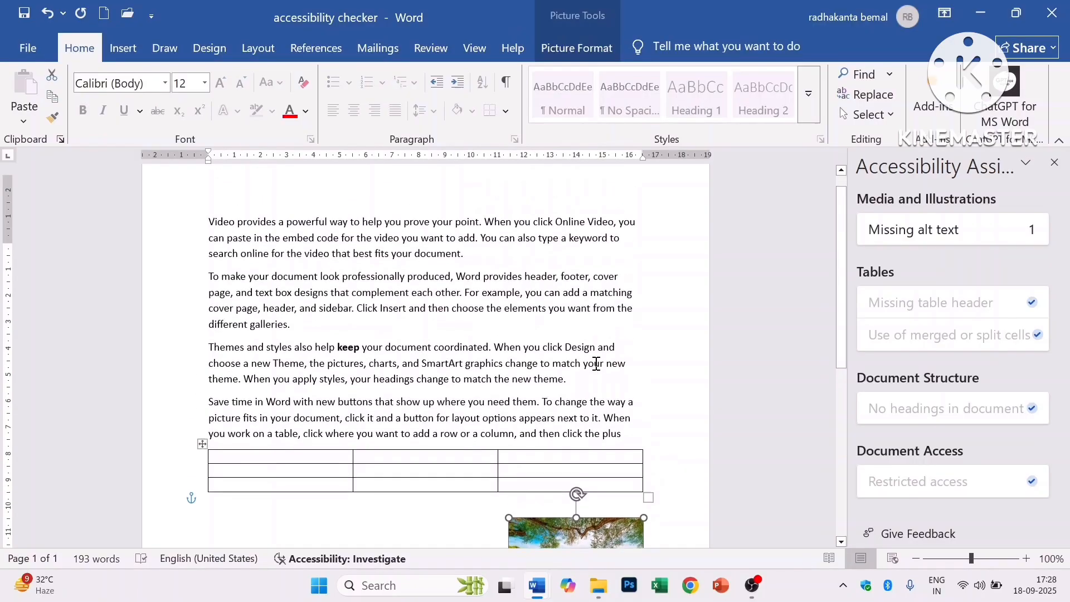
left_click(574, 49)
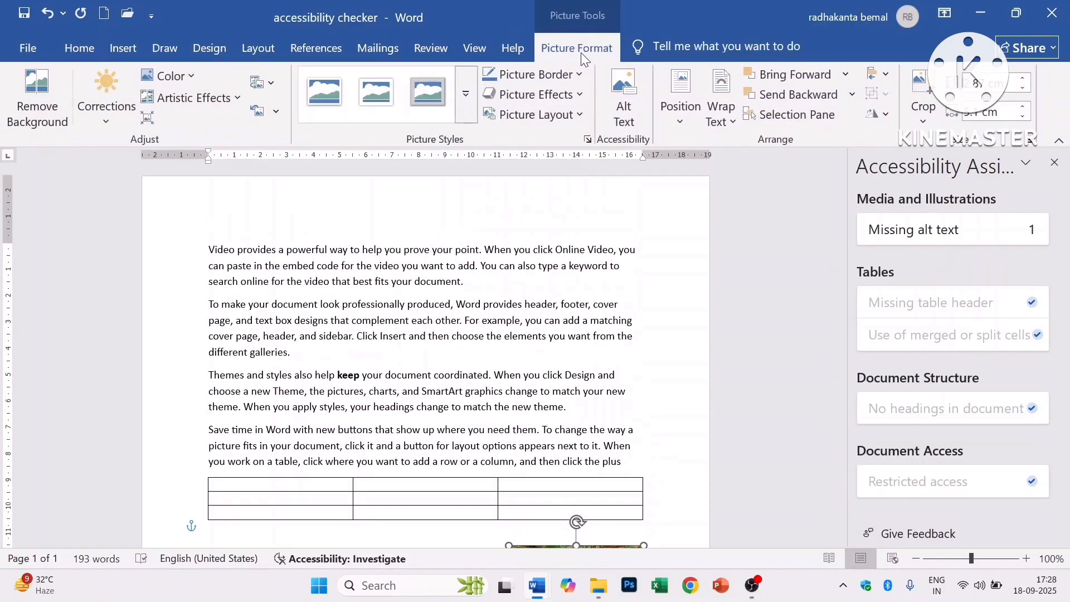
left_click(622, 121)
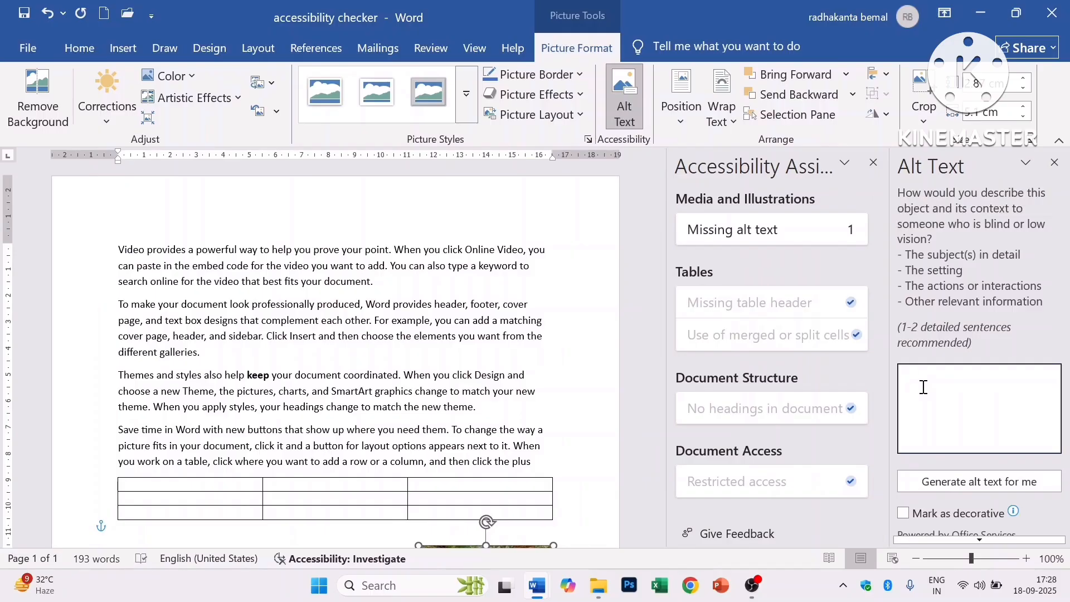
type("water ")
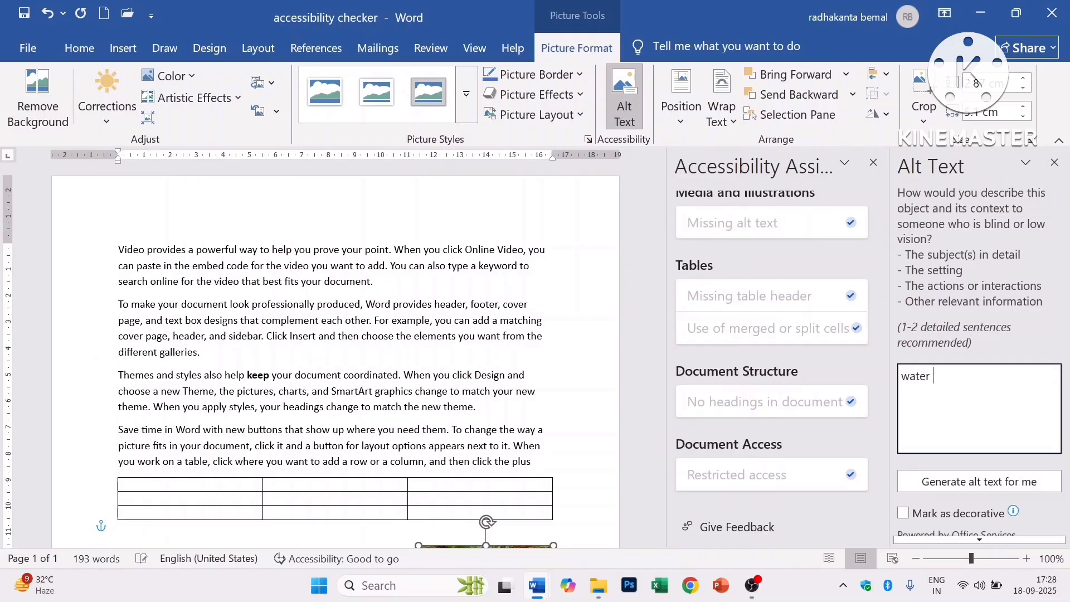
type("body")
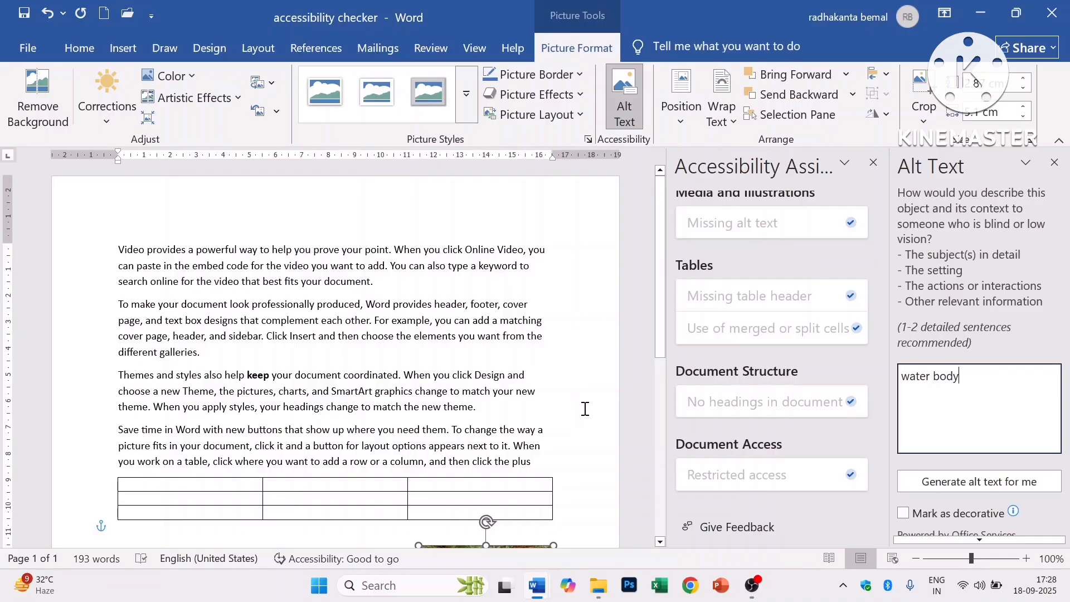
- Clear the description and generate the alt text 'A beach with a tree and water'
scroll(584, 409, "down", 3)
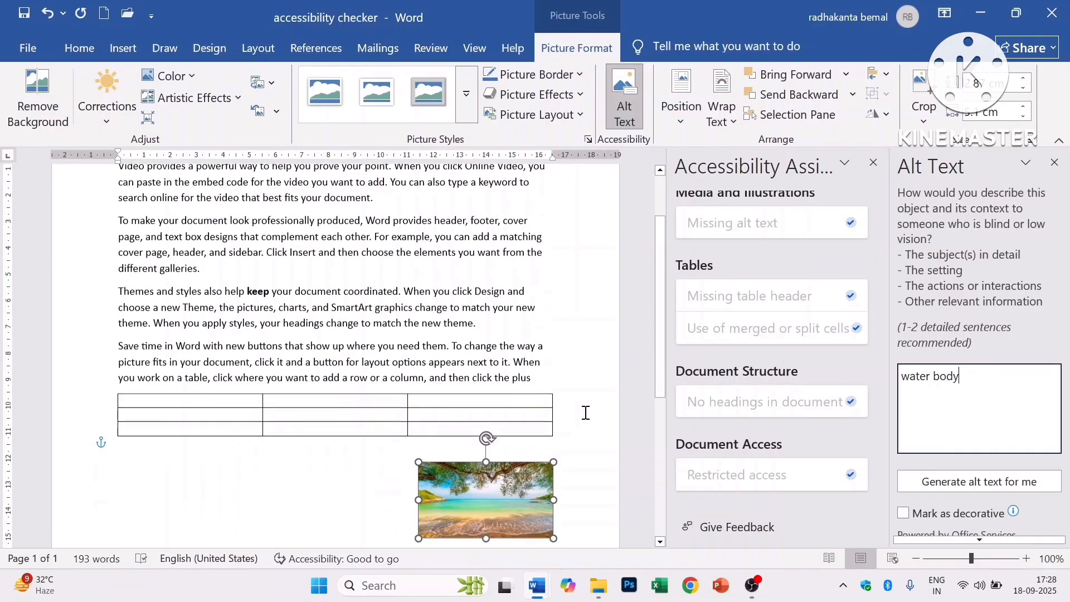
scroll(584, 411, "down", 2)
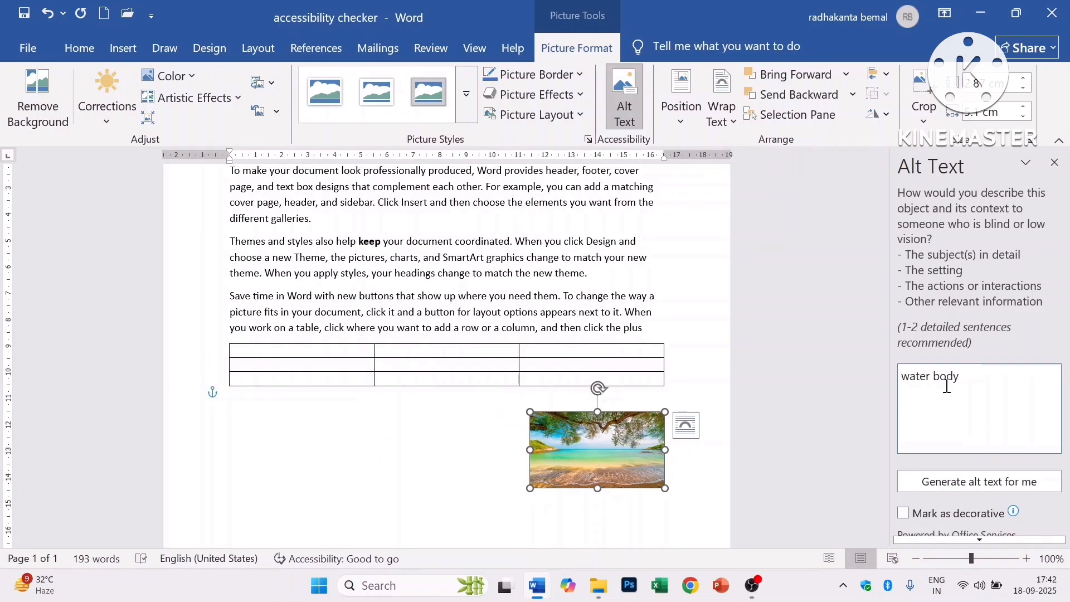
left_click_drag(974, 375, 888, 379)
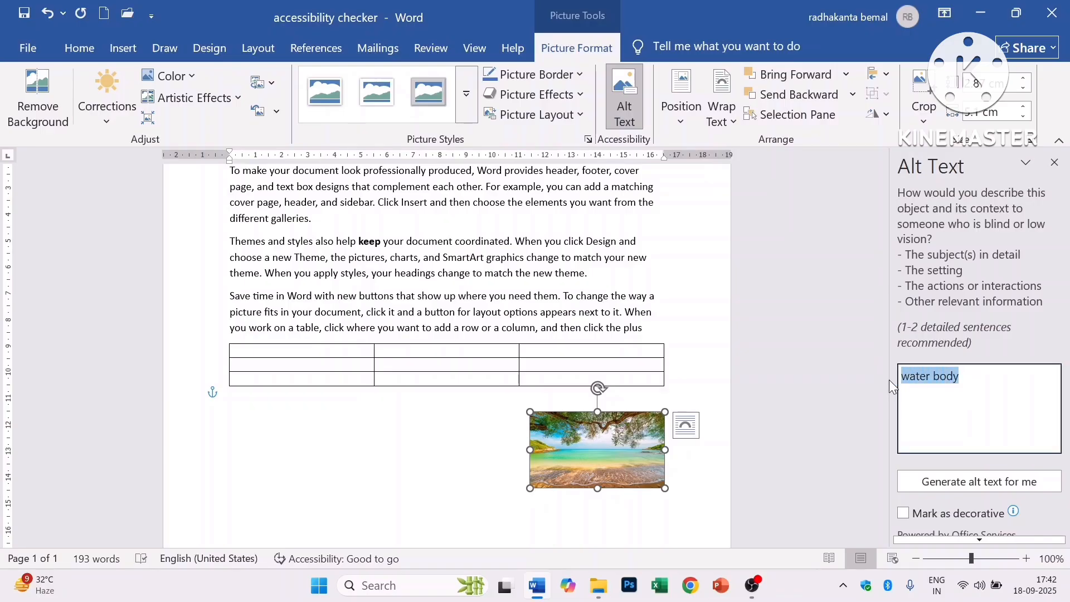
key("BackSpace")
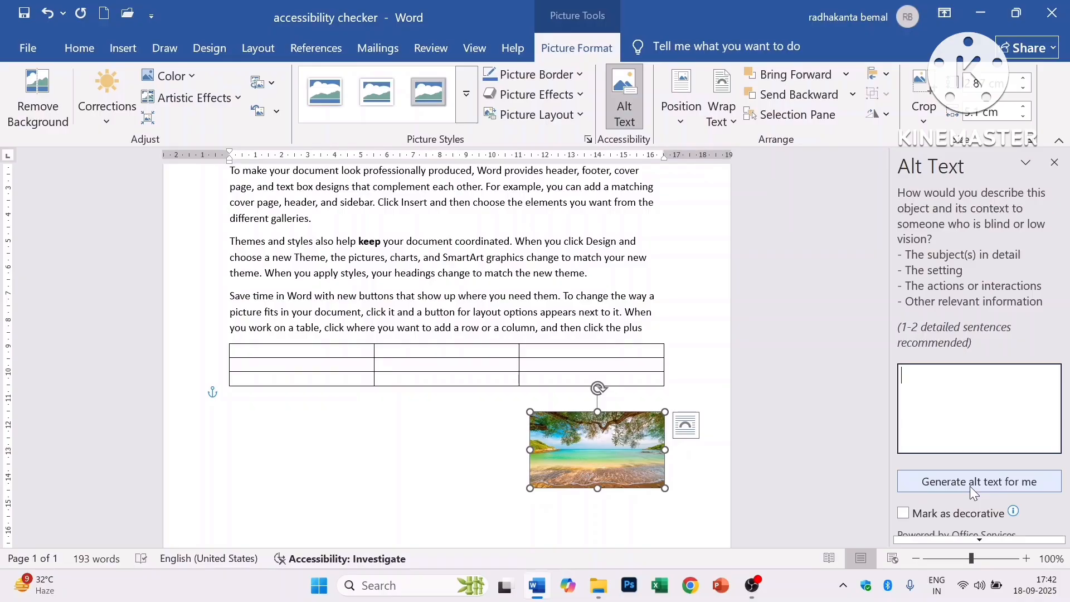
left_click(984, 487)
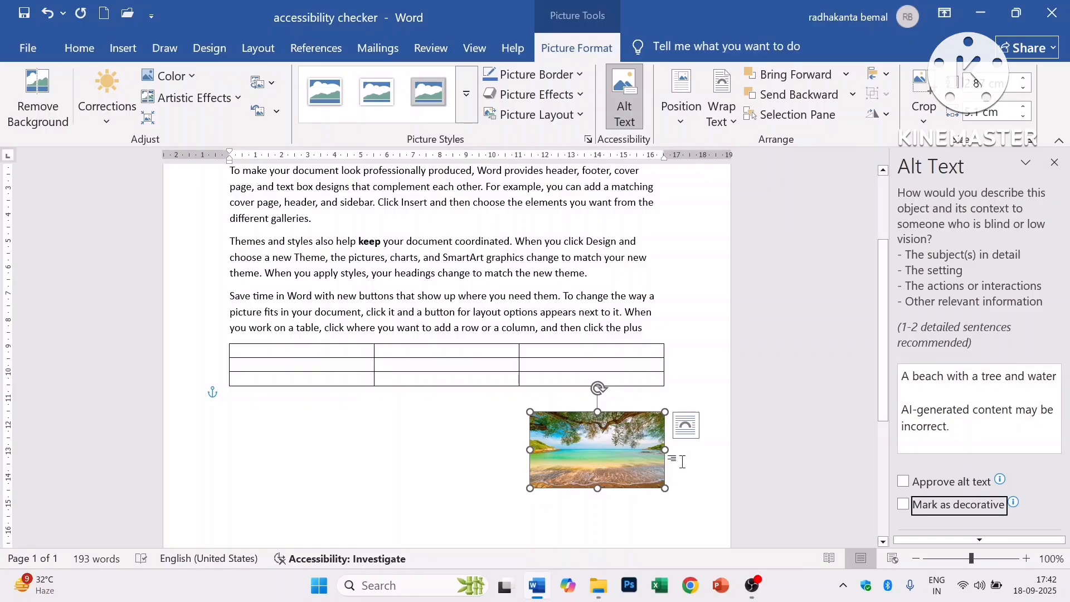
left_click(30, 50)
left_click(62, 193)
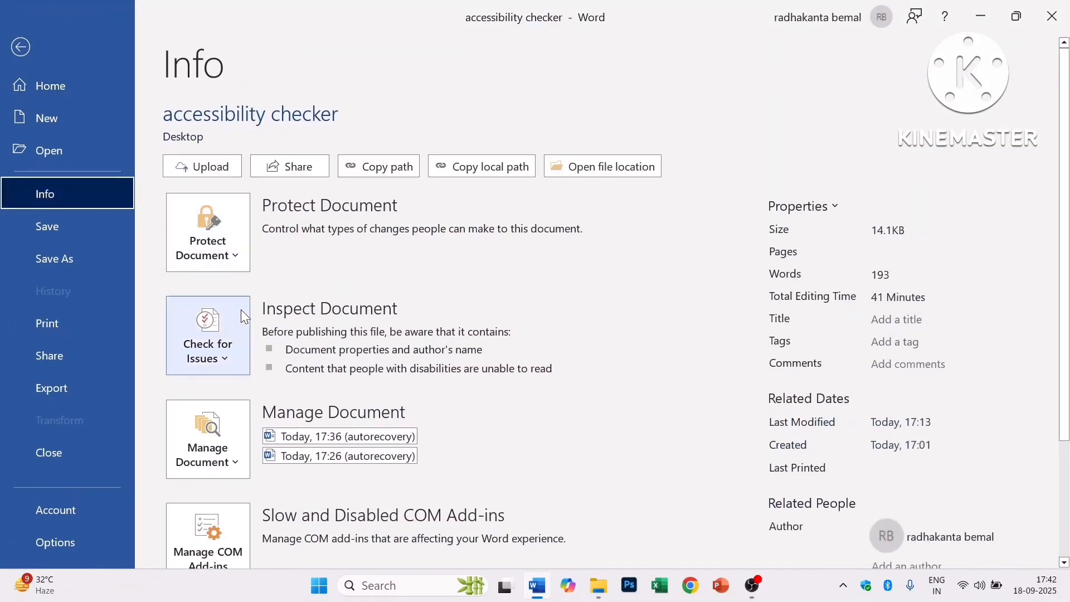
left_click(239, 334)
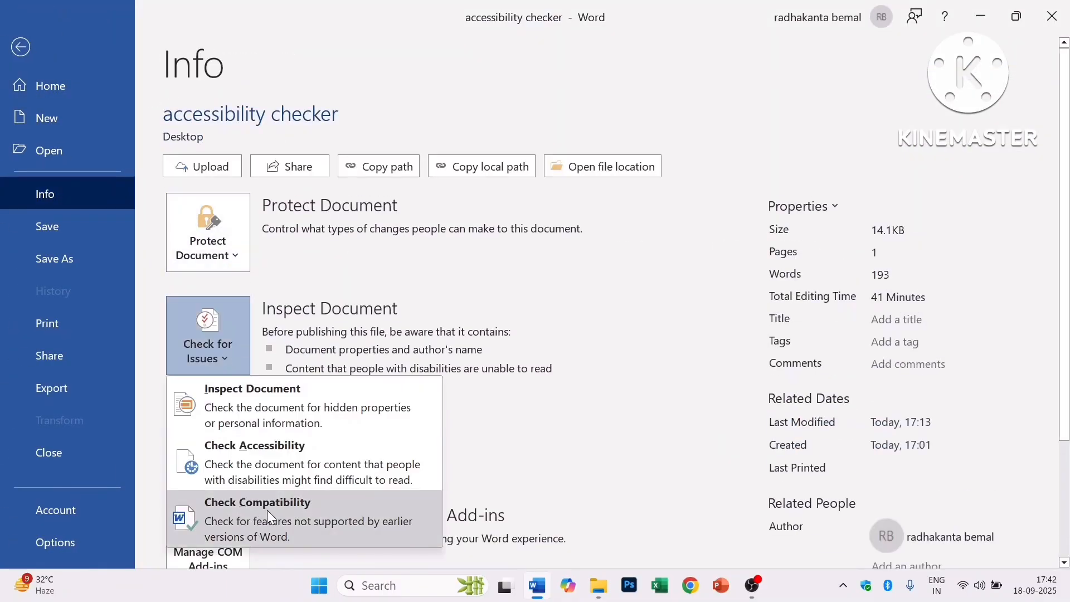
left_click(298, 513)
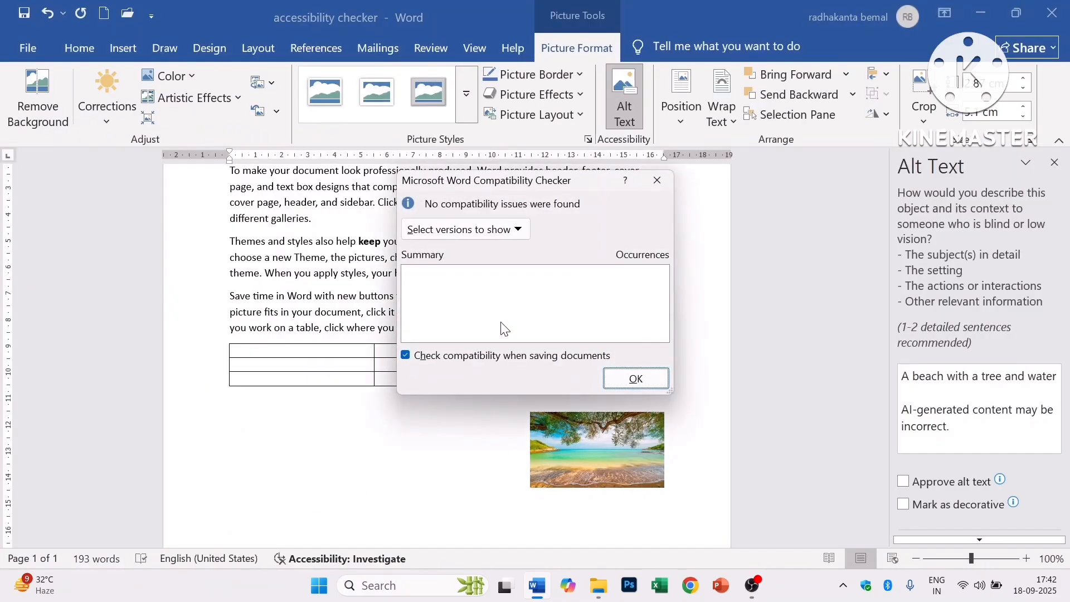
left_click(518, 230)
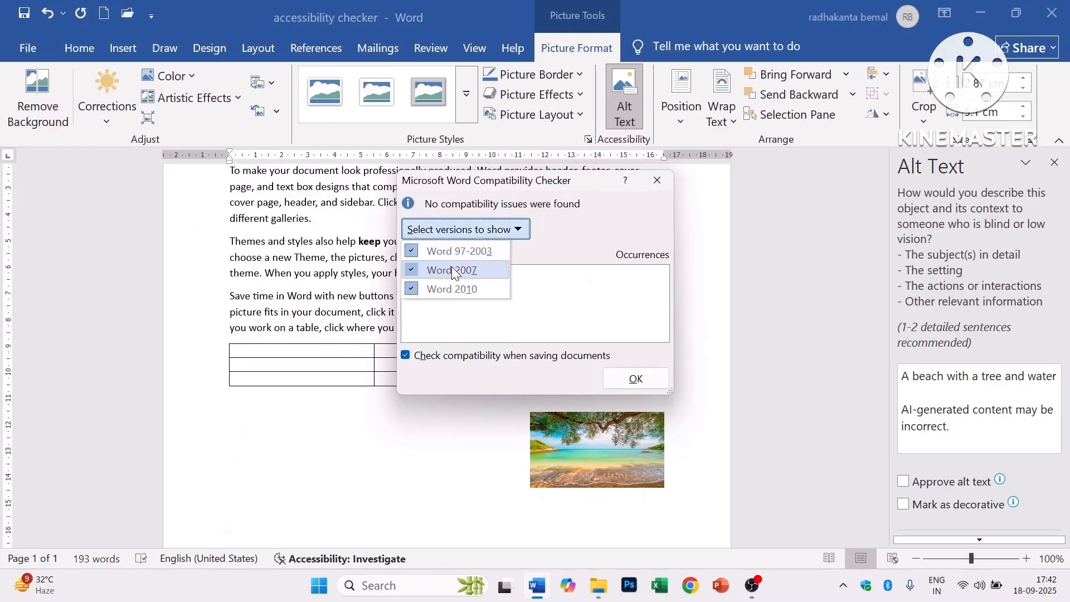
left_click(405, 417)
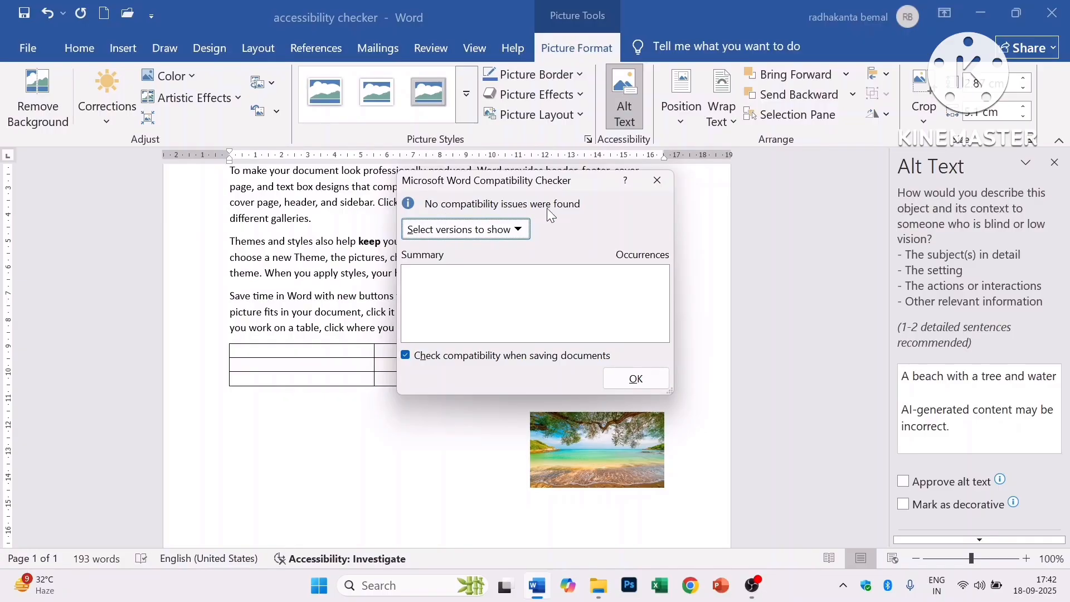
left_click(636, 379)
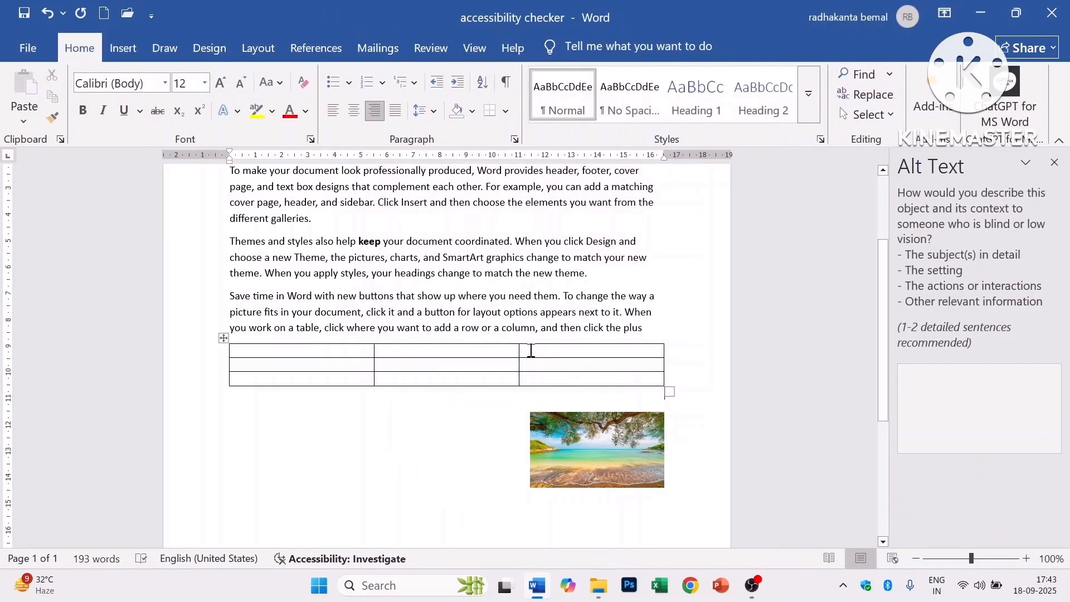
- Create a blank document and generate five sample paragraphs with =rand()
scroll(532, 350, "up", 2)
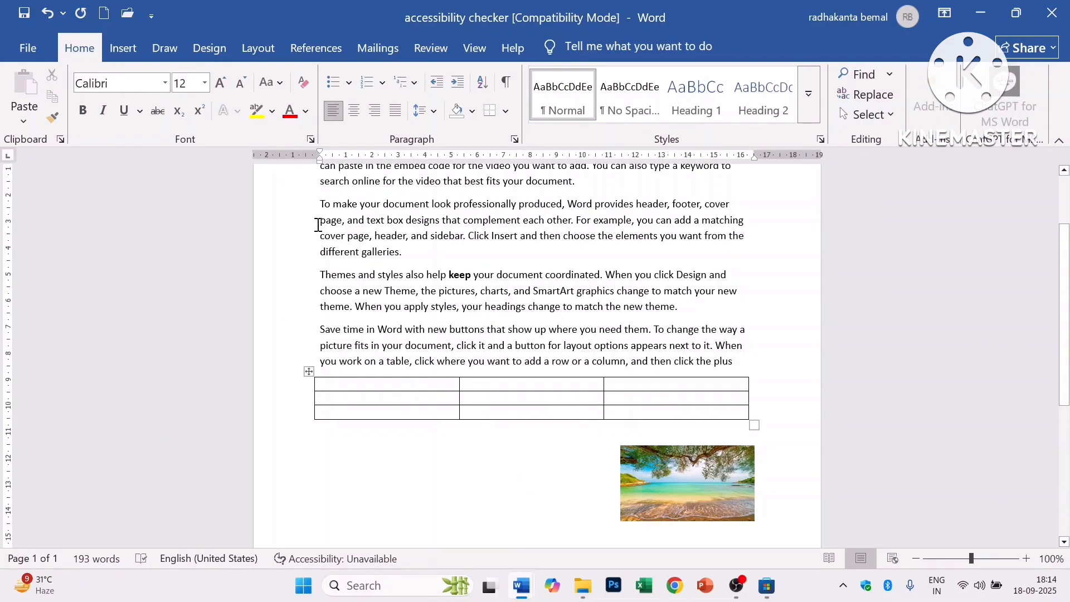
left_click(28, 48)
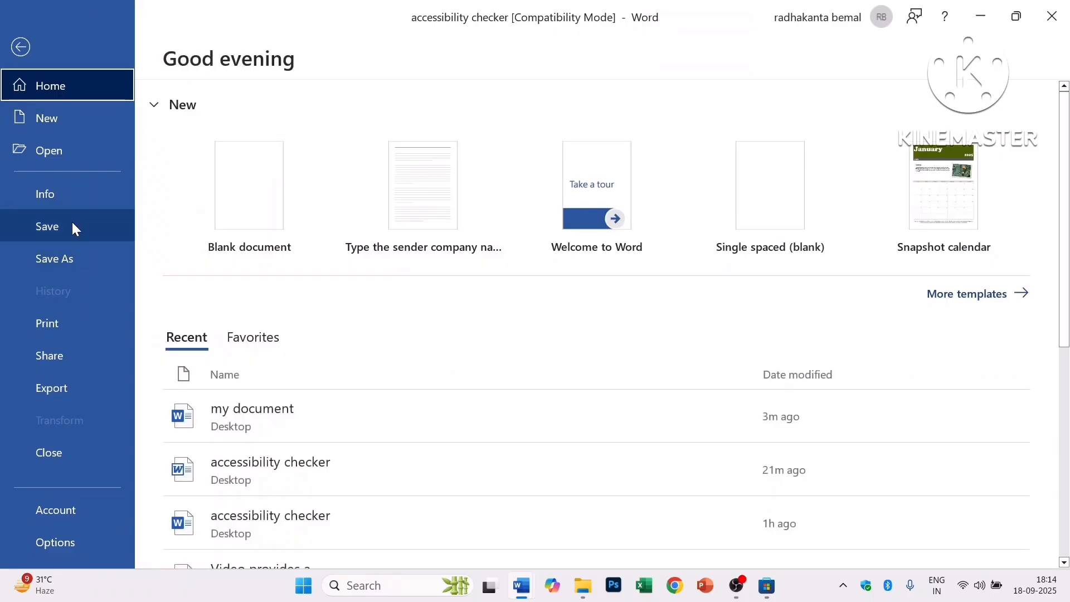
left_click(62, 119)
left_click(246, 208)
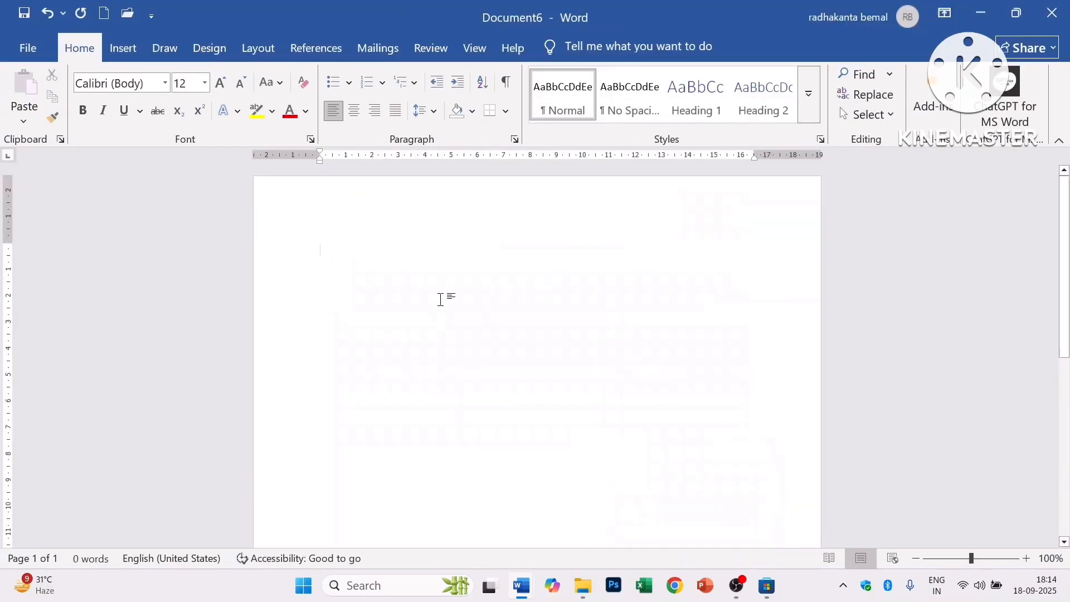
type("=rand")
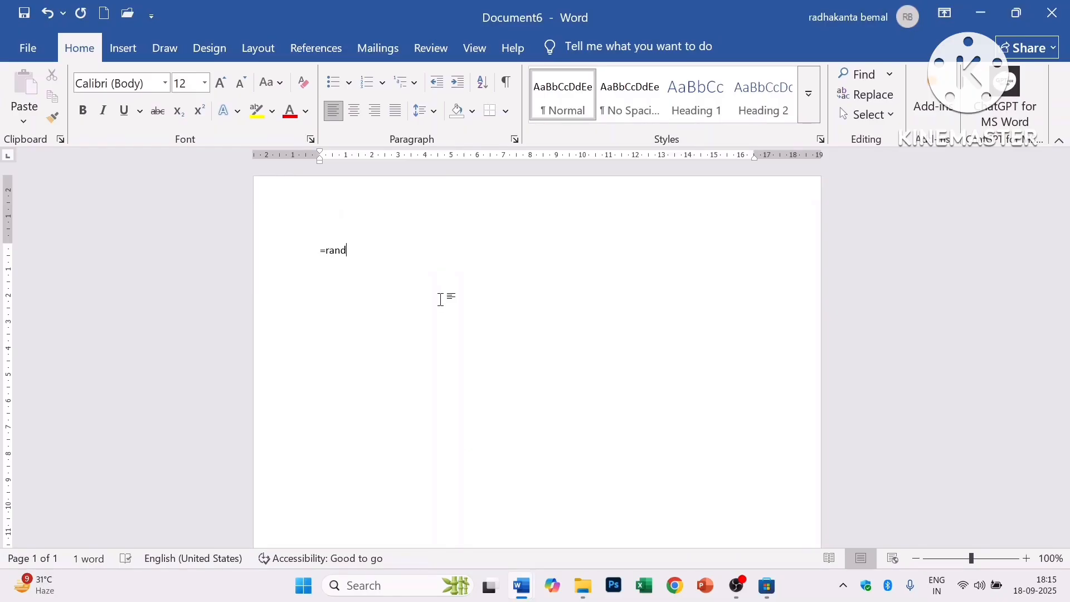
type("()")
key("Return")
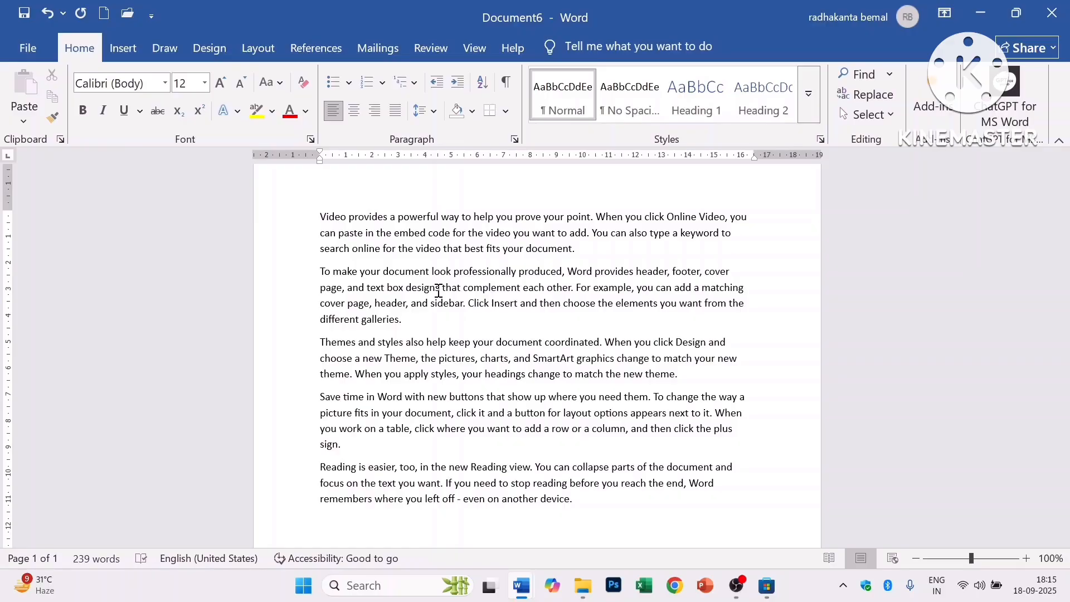
- Save the document to the Desktop, trimming the file name to 'Video'
left_click(23, 51)
left_click(75, 257)
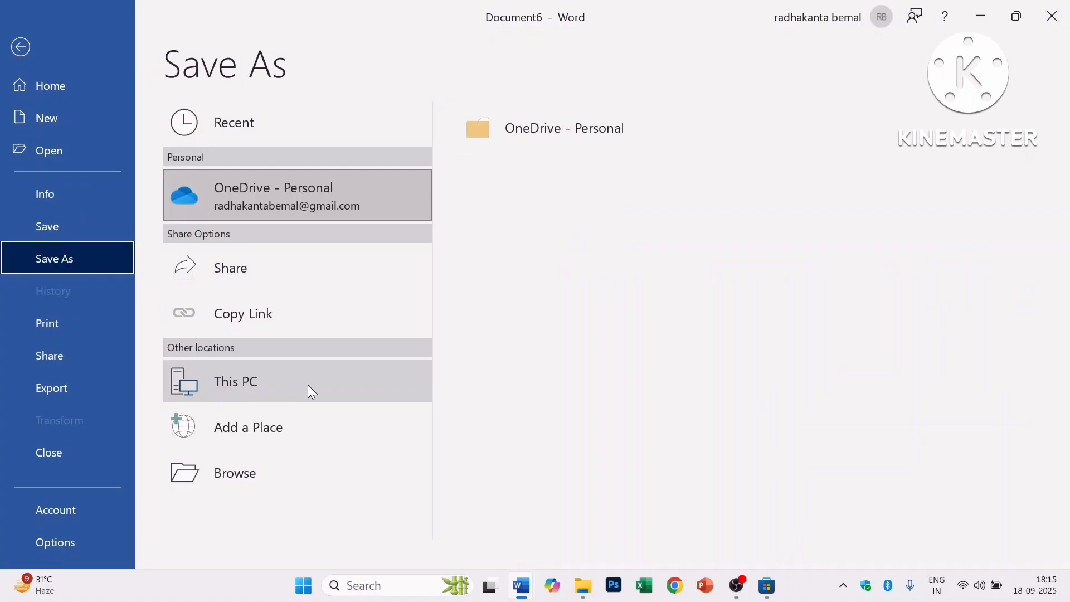
left_click(312, 392)
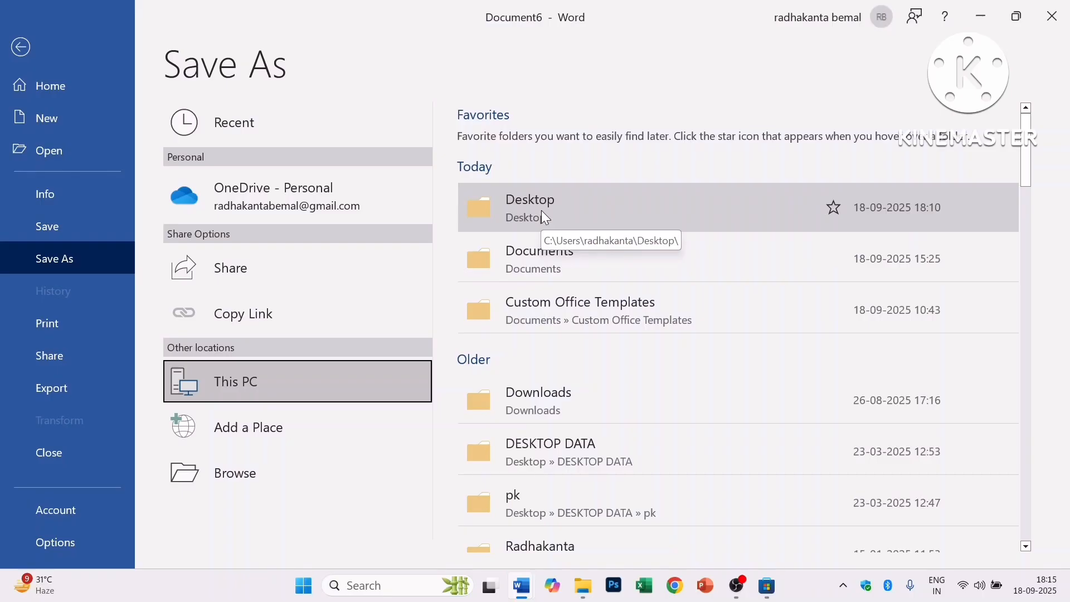
left_click(545, 217)
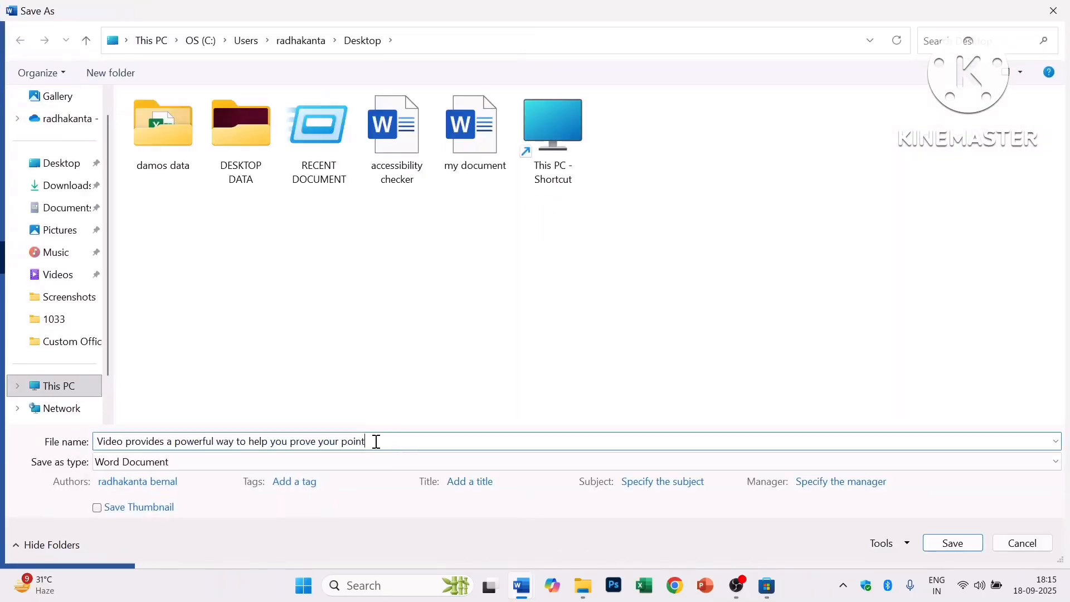
left_click_drag(375, 441, 124, 443)
key("BackSpace")
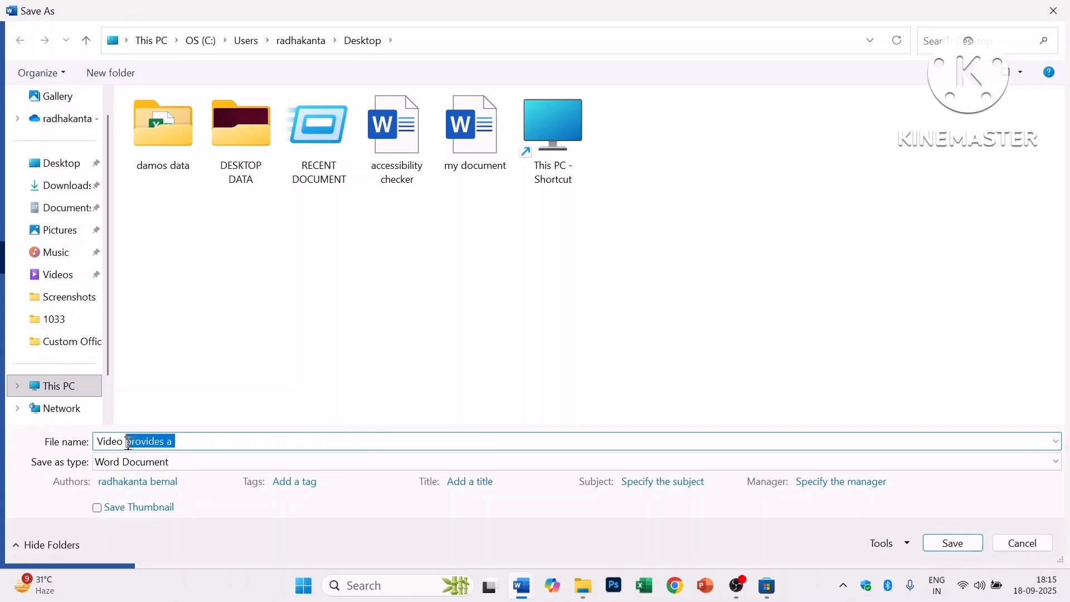
key("BackSpace")
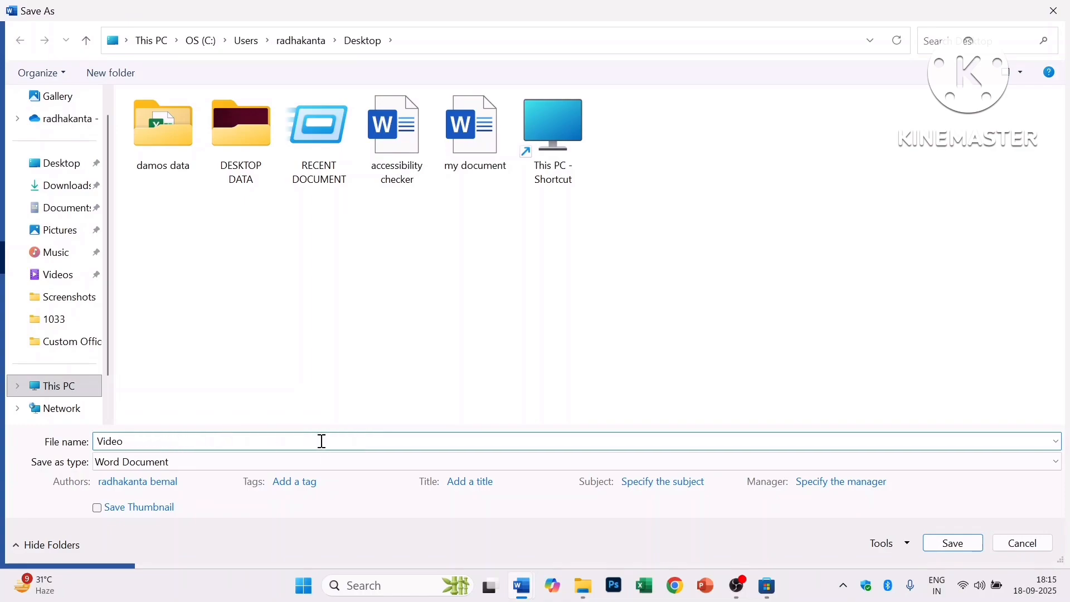
left_click(954, 549)
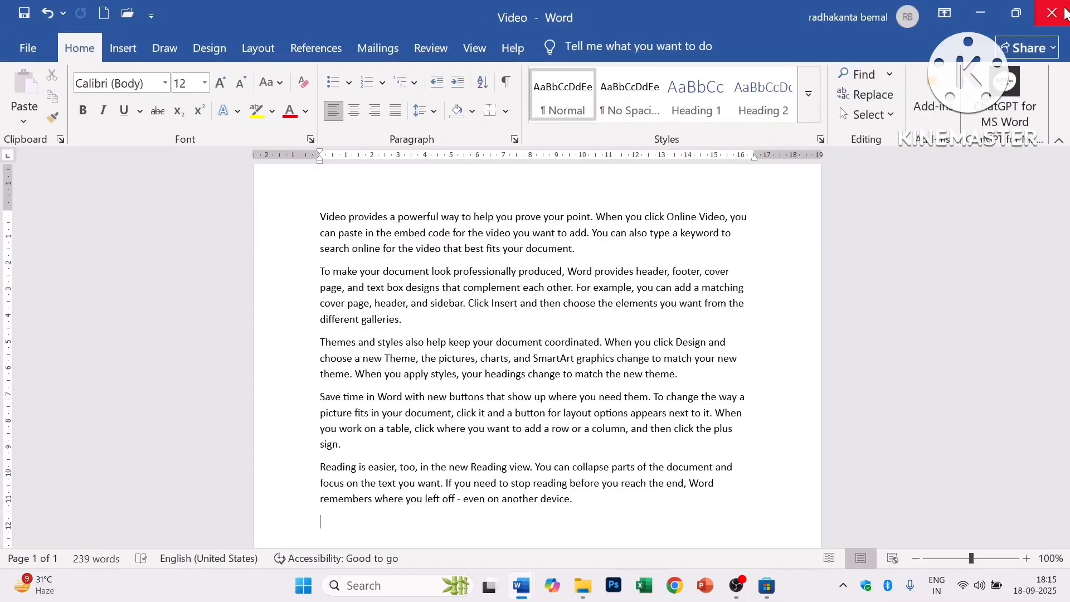
- Close the Video and accessibility checker windows without saving, then return to my document
left_click(1052, 12)
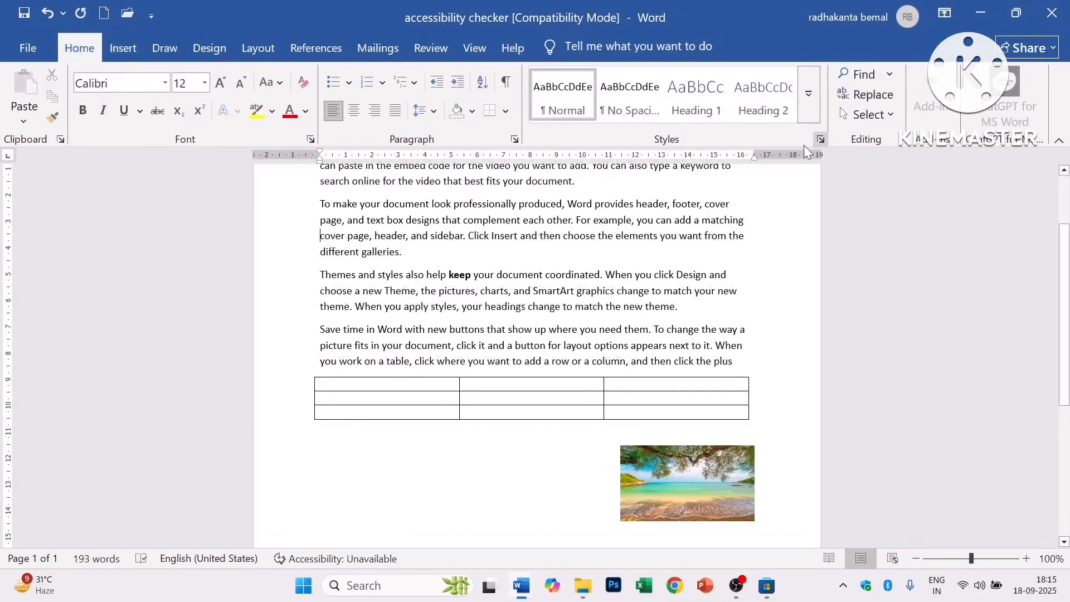
left_click(1054, 8)
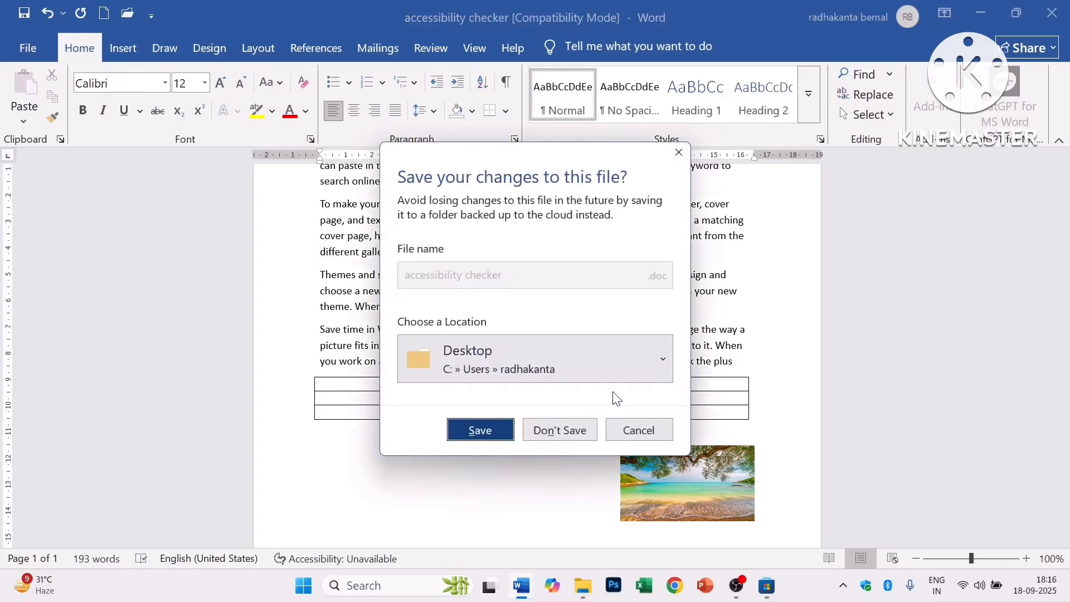
left_click(568, 432)
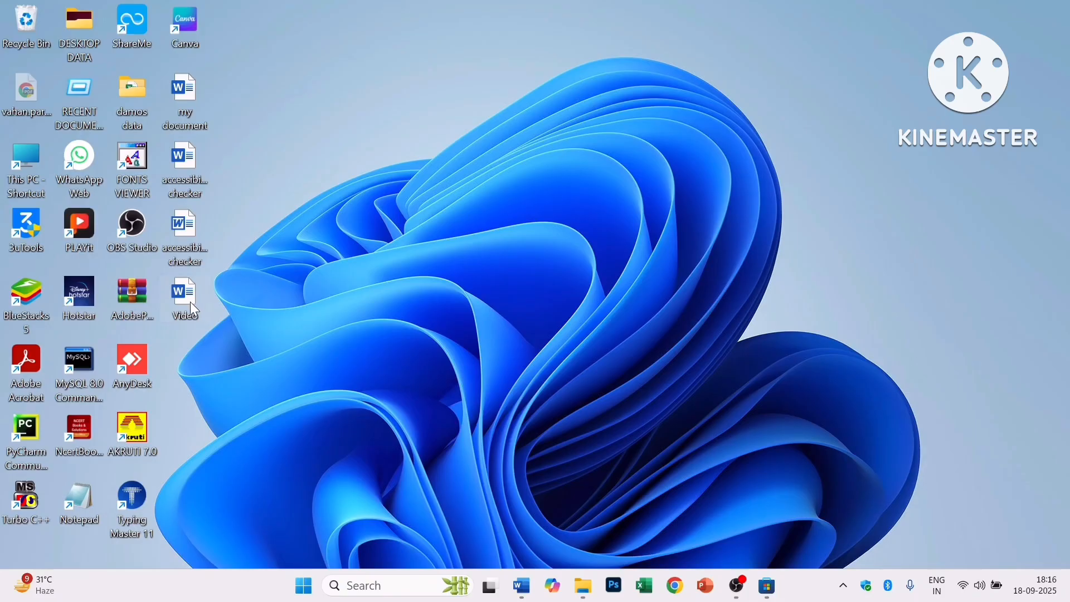
left_click_drag(179, 297, 498, 167)
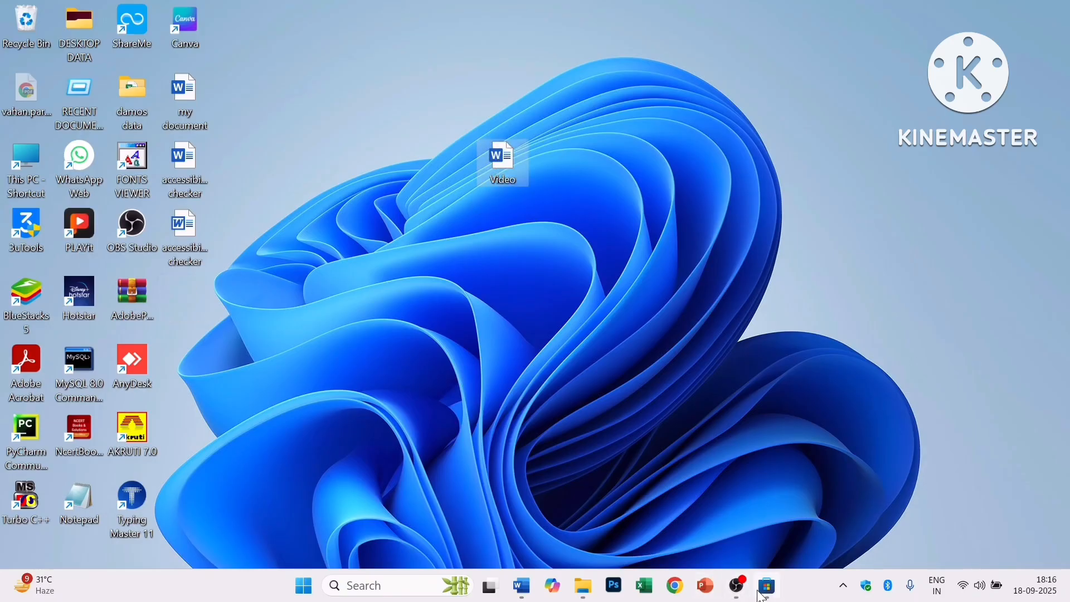
left_click(522, 586)
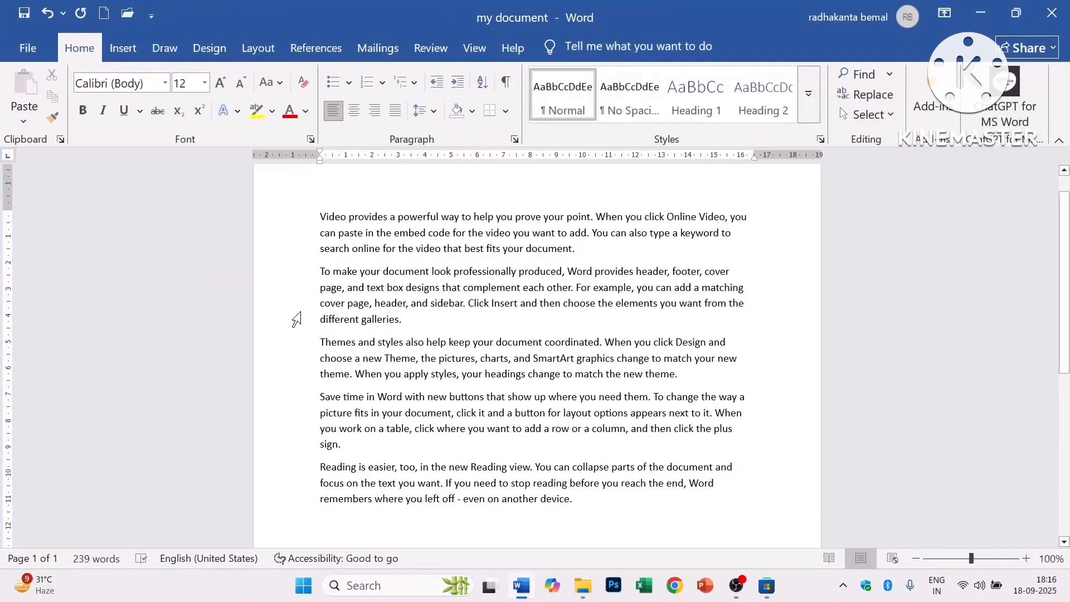
- Enlarge the font of the passage from 'in the embed code' to 'keep your document'
left_click_drag(365, 233, 544, 342)
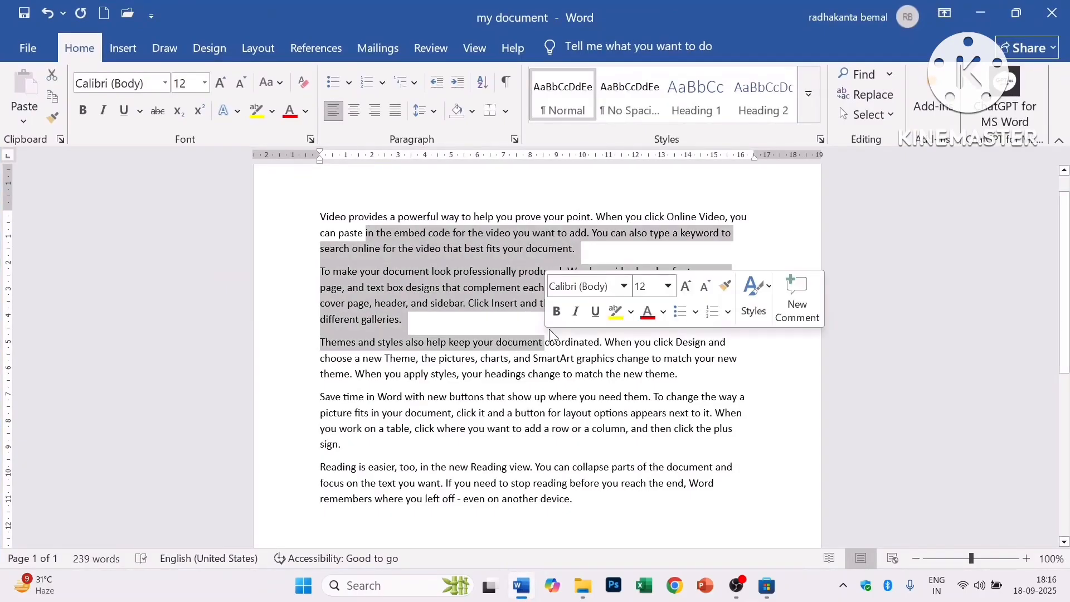
left_click(217, 90)
left_click(217, 90)
left_click(216, 91)
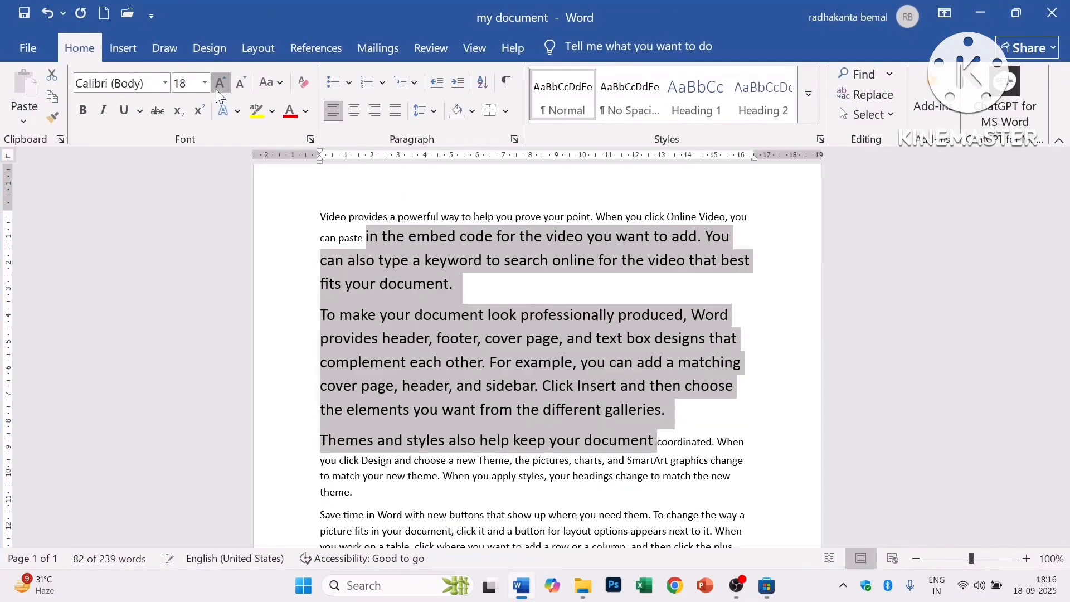
left_click(217, 90)
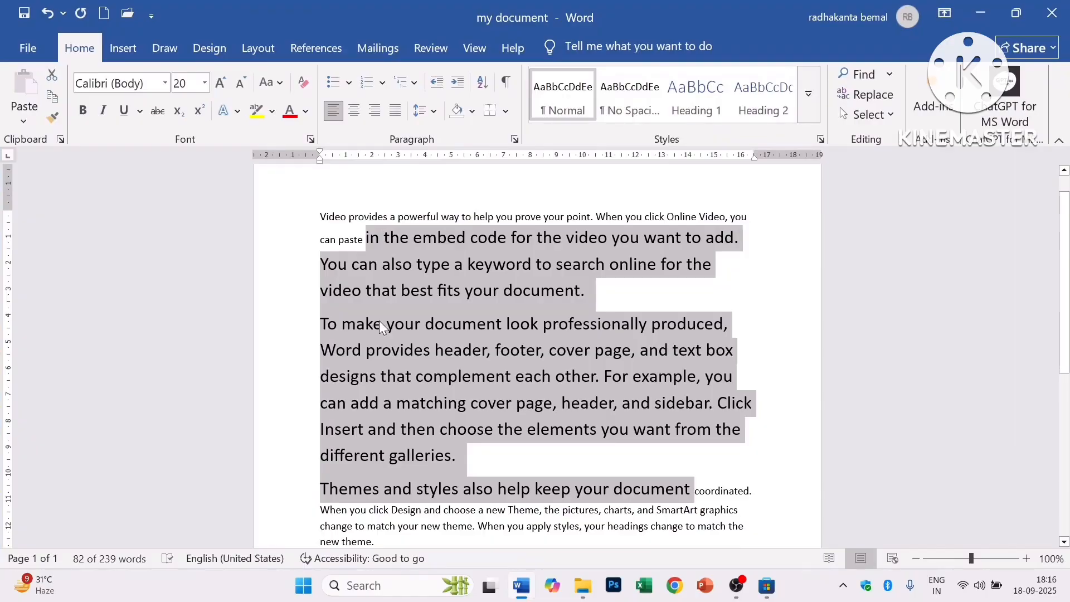
- Go to the File backstage view, back to the document, and into File again
left_click(21, 45)
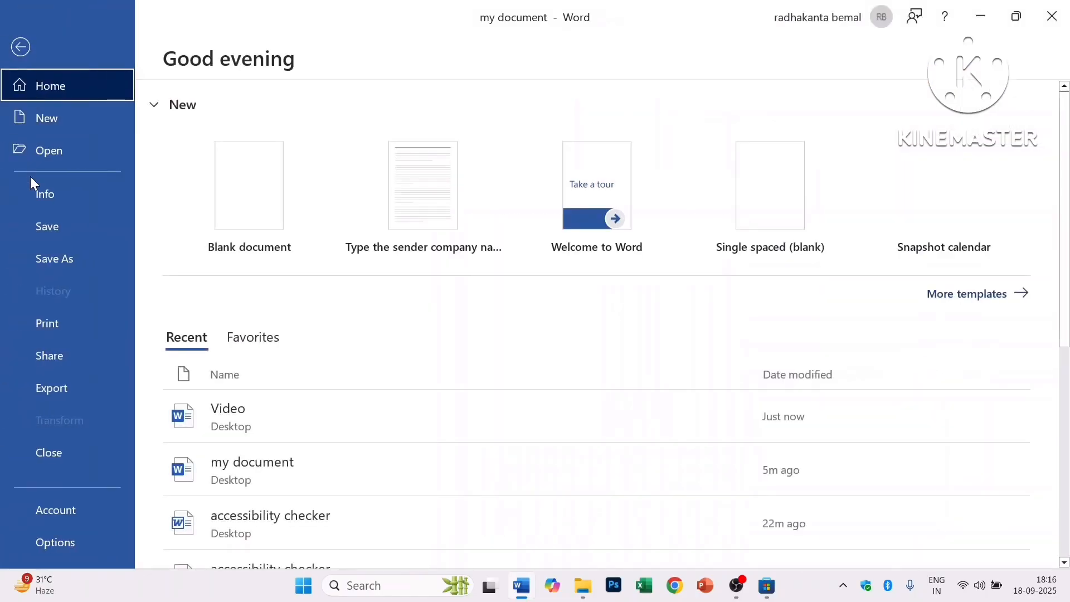
left_click(39, 230)
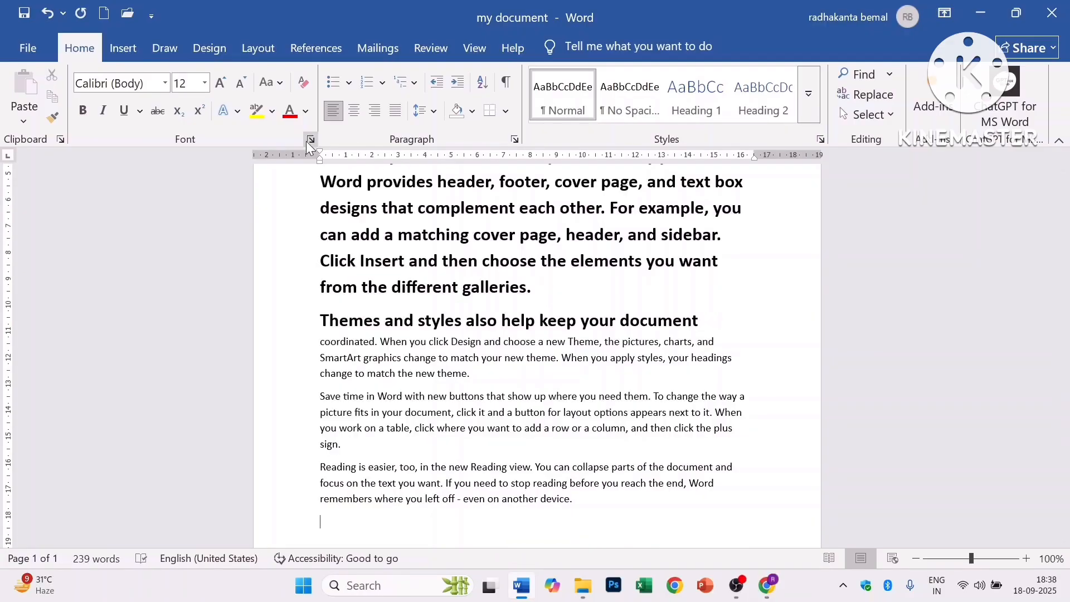
left_click(21, 48)
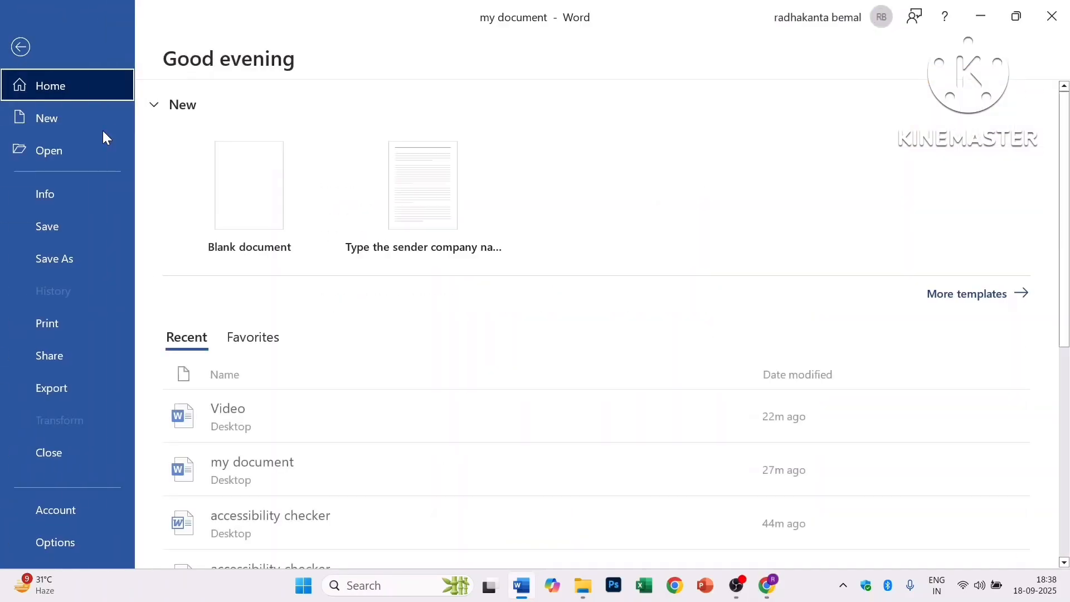
- Open the Print page and set the number of copies to 2
left_click(68, 328)
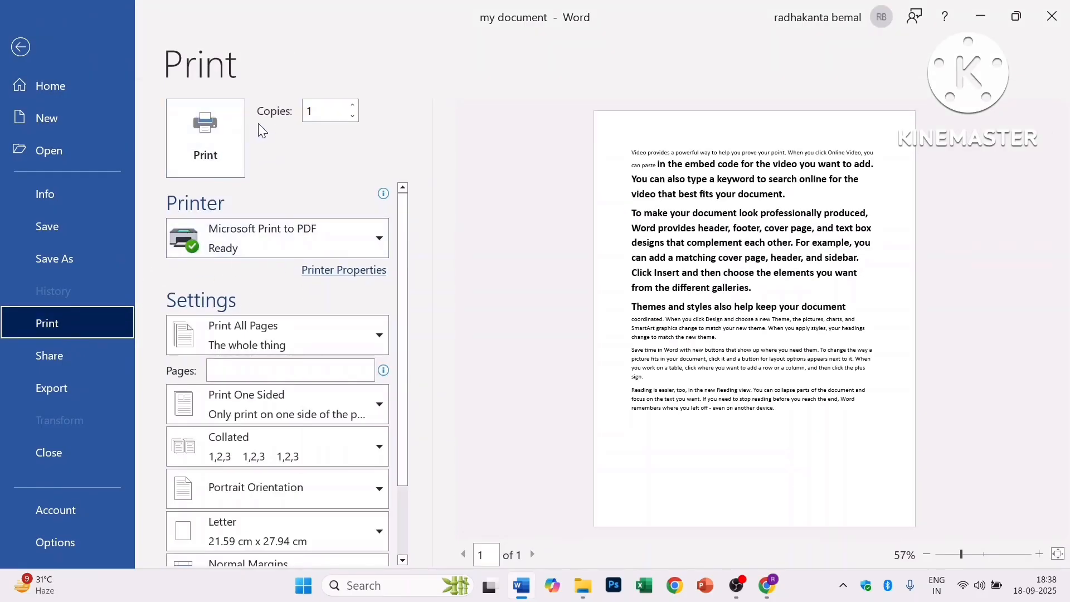
double_click(323, 111)
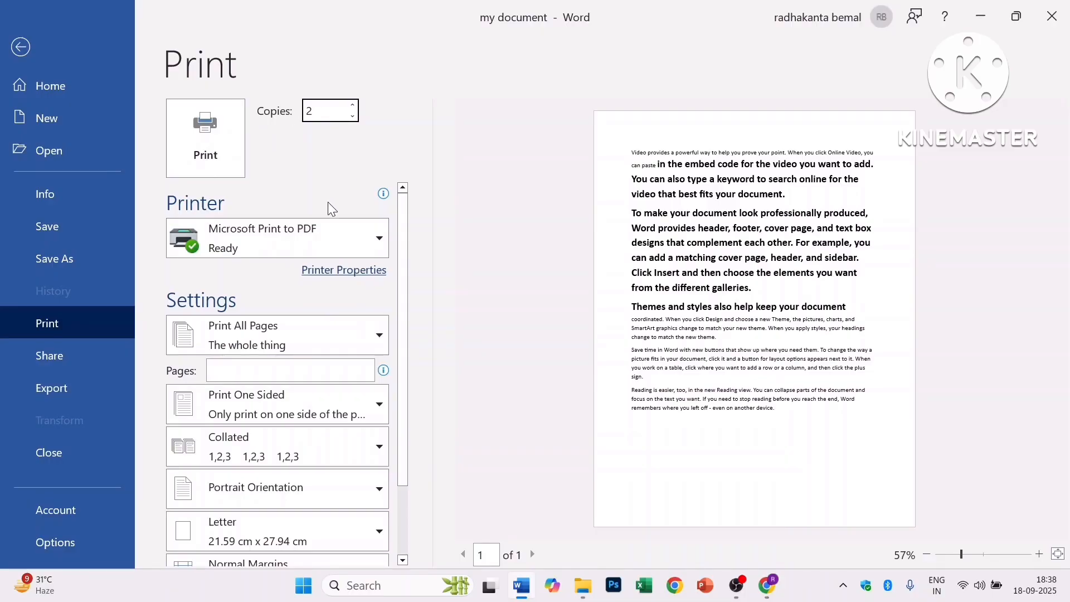
left_click(320, 235)
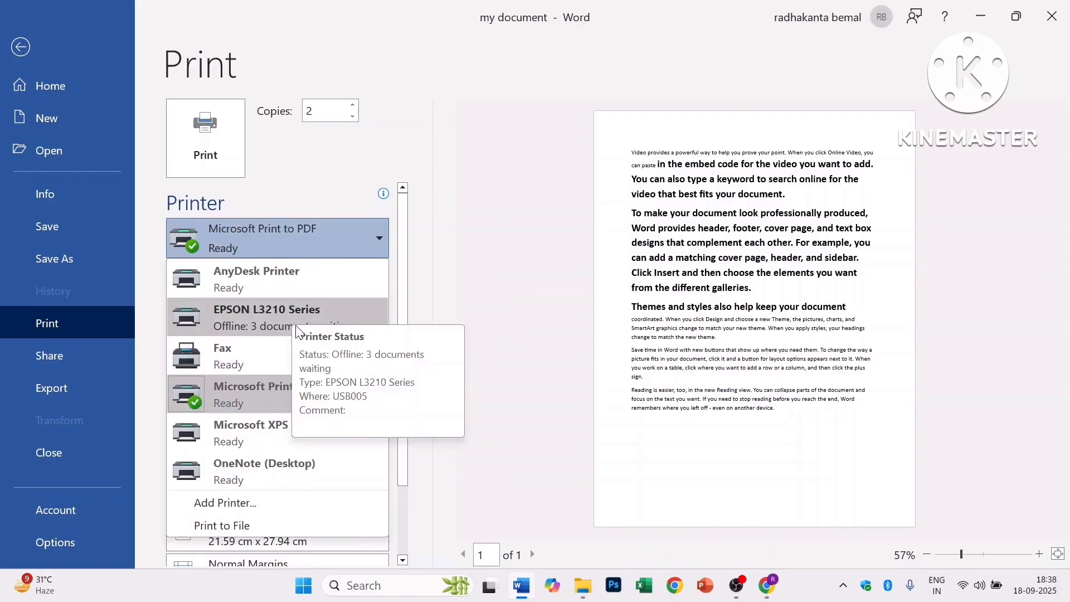
- Keep Microsoft Print to PDF as printer and set the print range to Custom Print
left_click(250, 399)
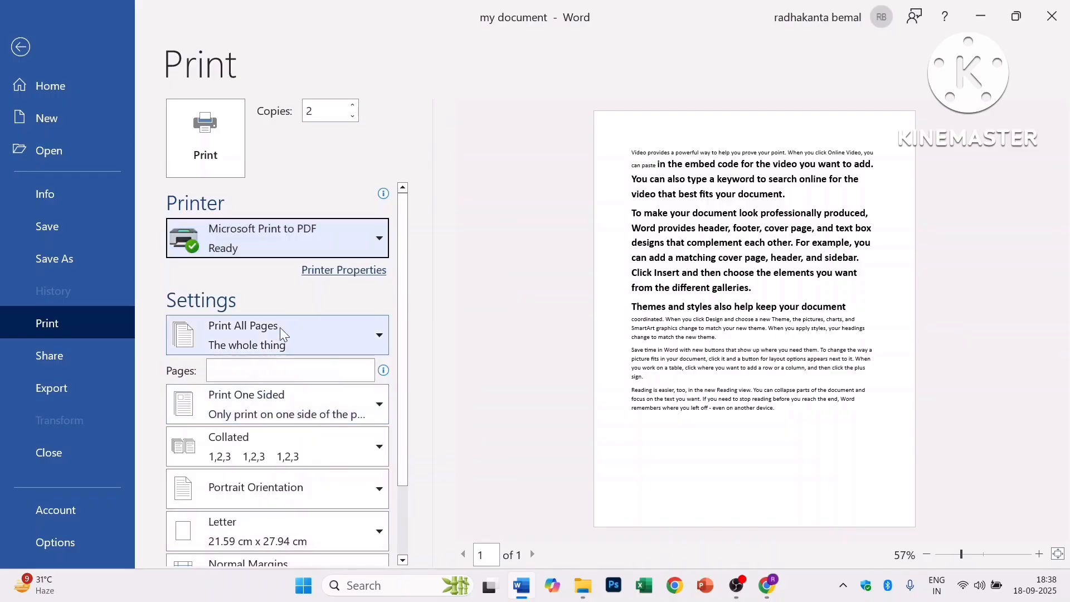
scroll(297, 286, "down", 1)
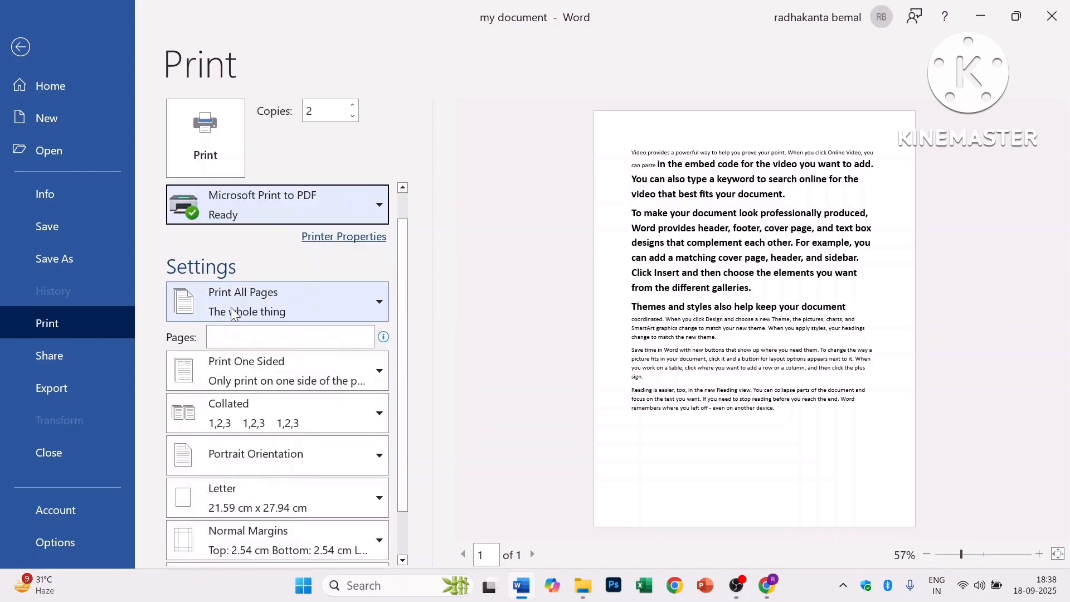
left_click(335, 303)
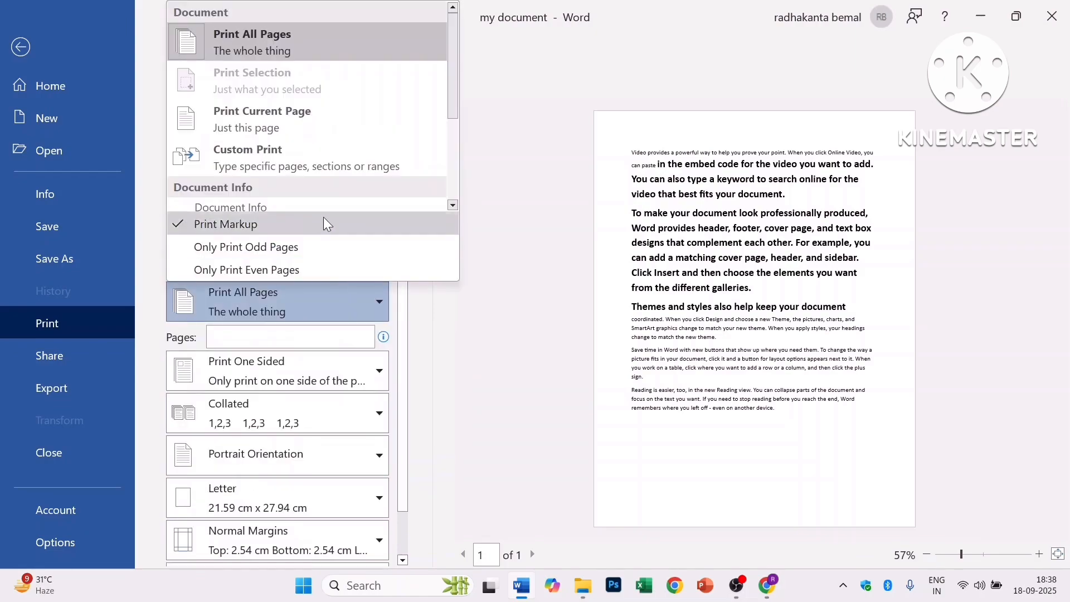
left_click(557, 148)
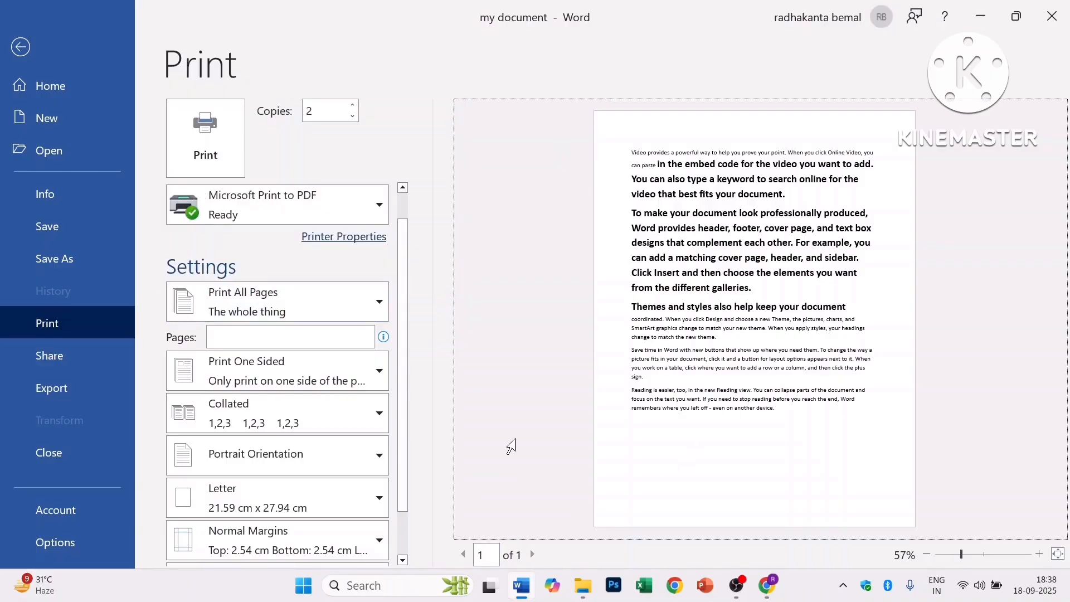
left_click(342, 299)
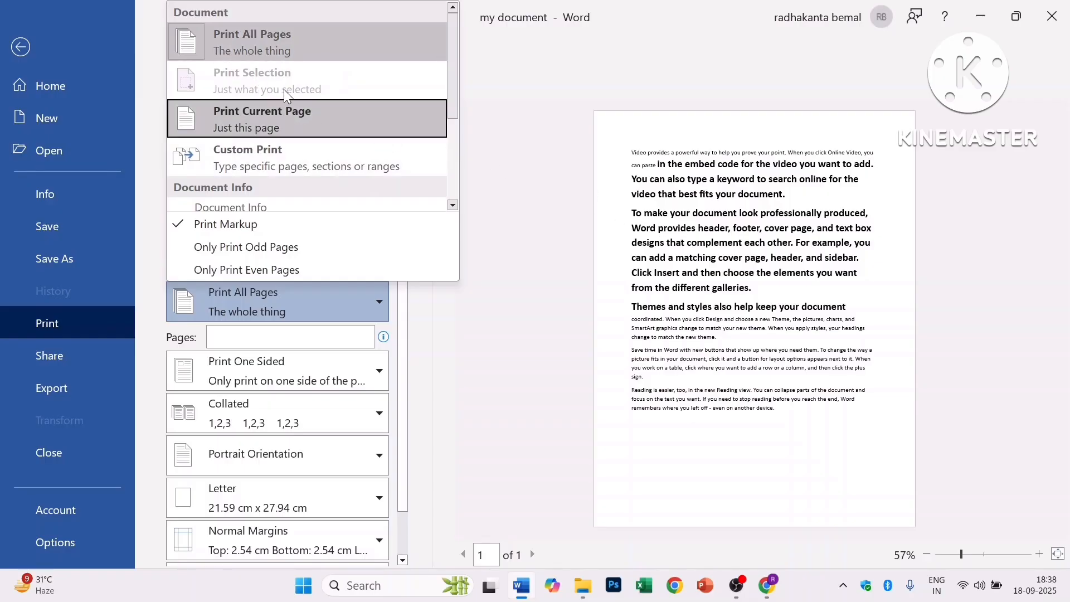
left_click(548, 205)
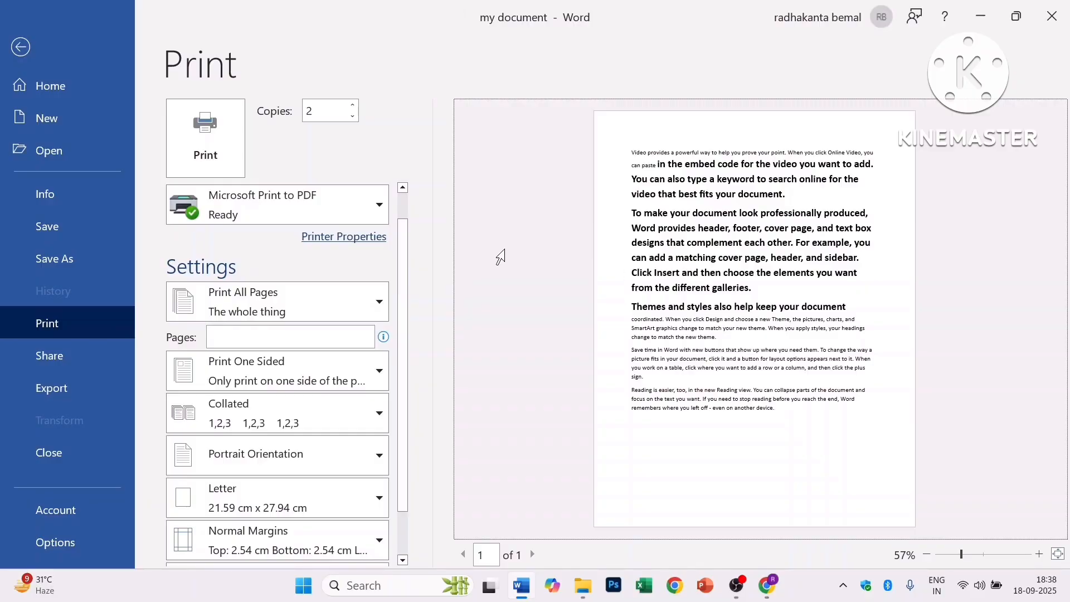
left_click(343, 301)
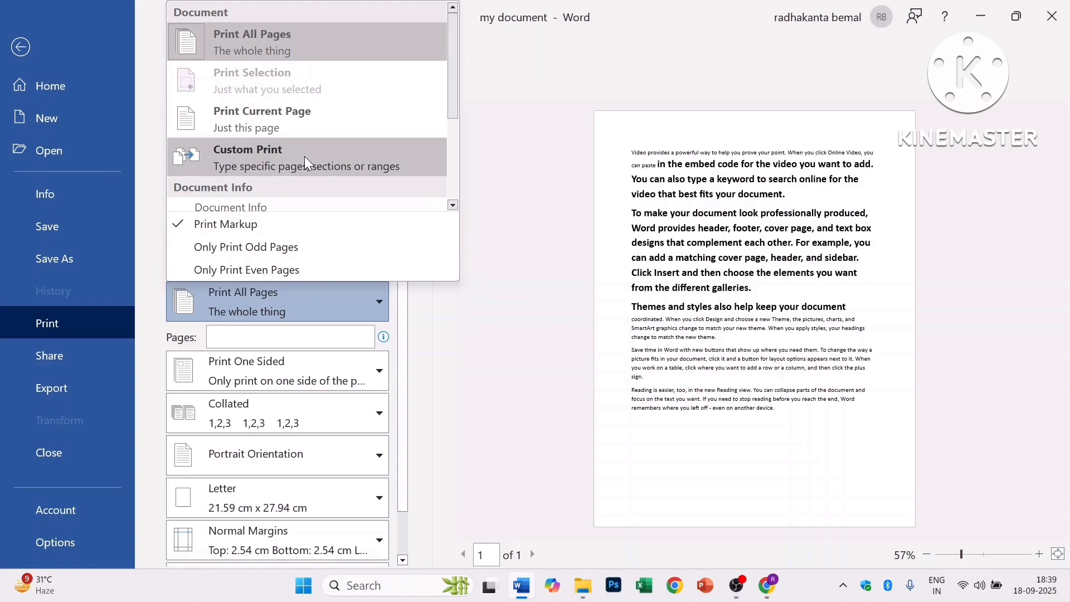
left_click(305, 159)
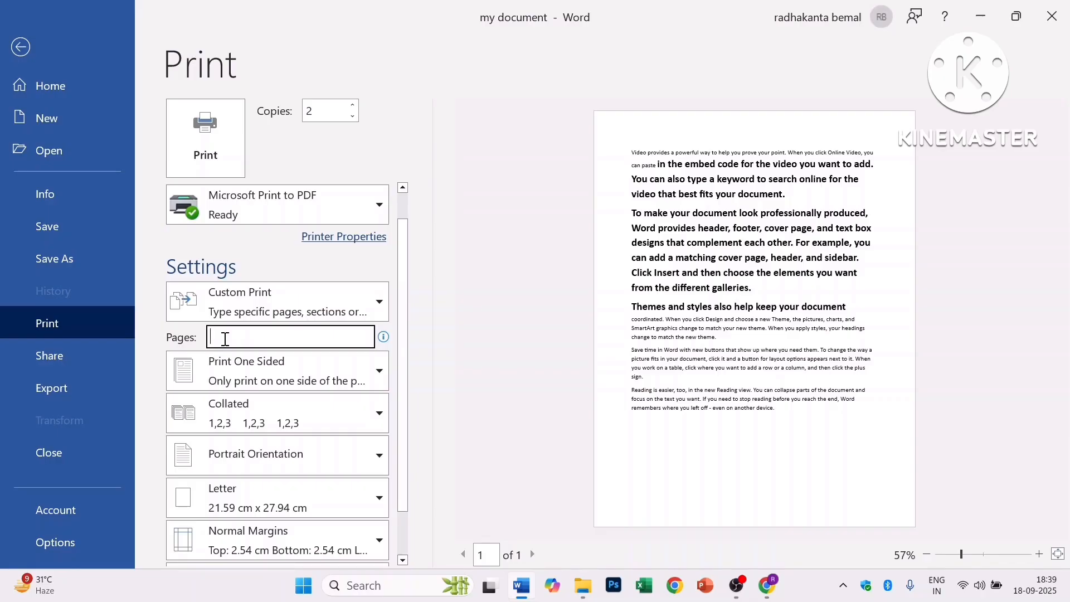
- Enter 1-5 as the custom pages to print
type("1-5")
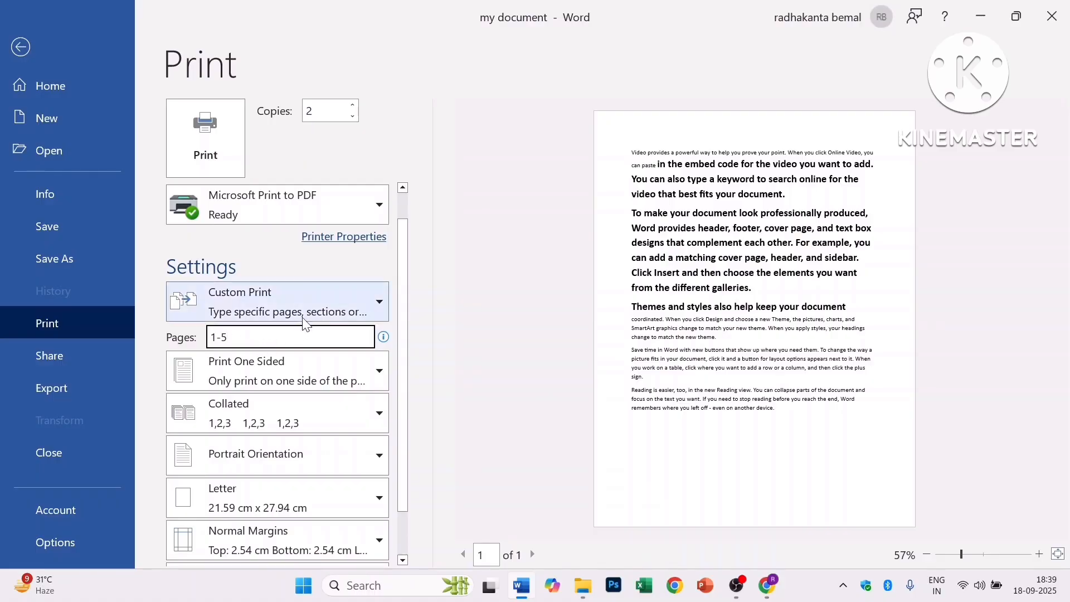
left_click(315, 311)
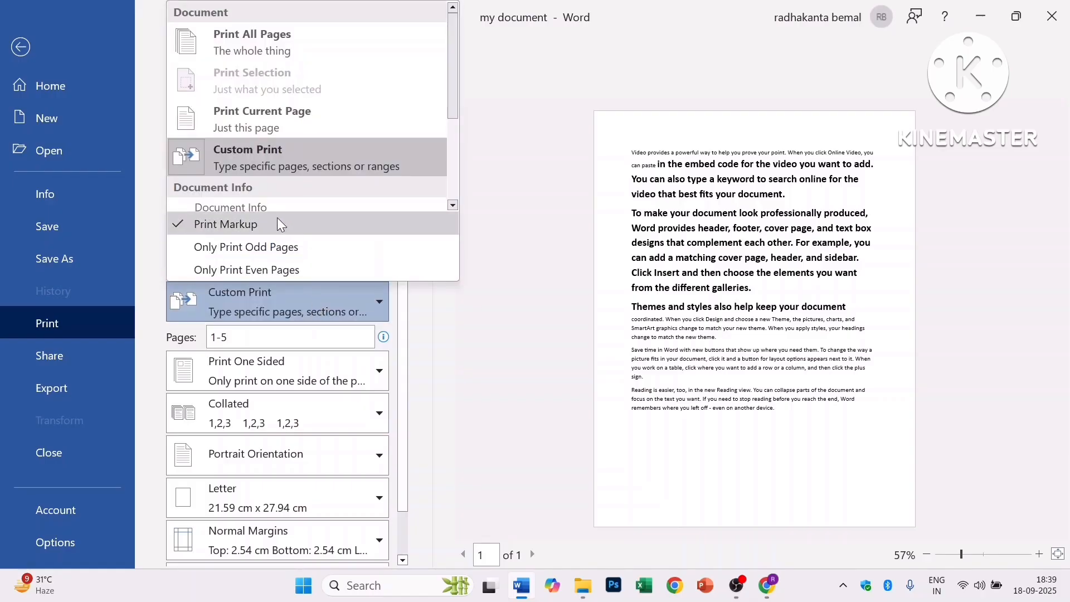
scroll(306, 182, "down", 2)
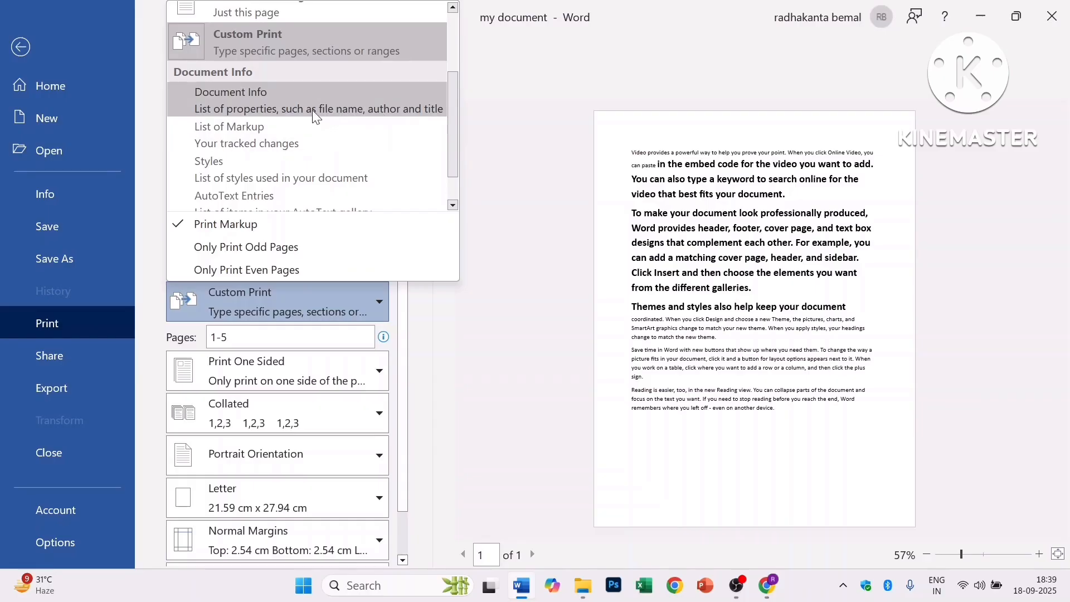
- Set the print range to Print All Pages, restricted to odd pages only
left_click(287, 108)
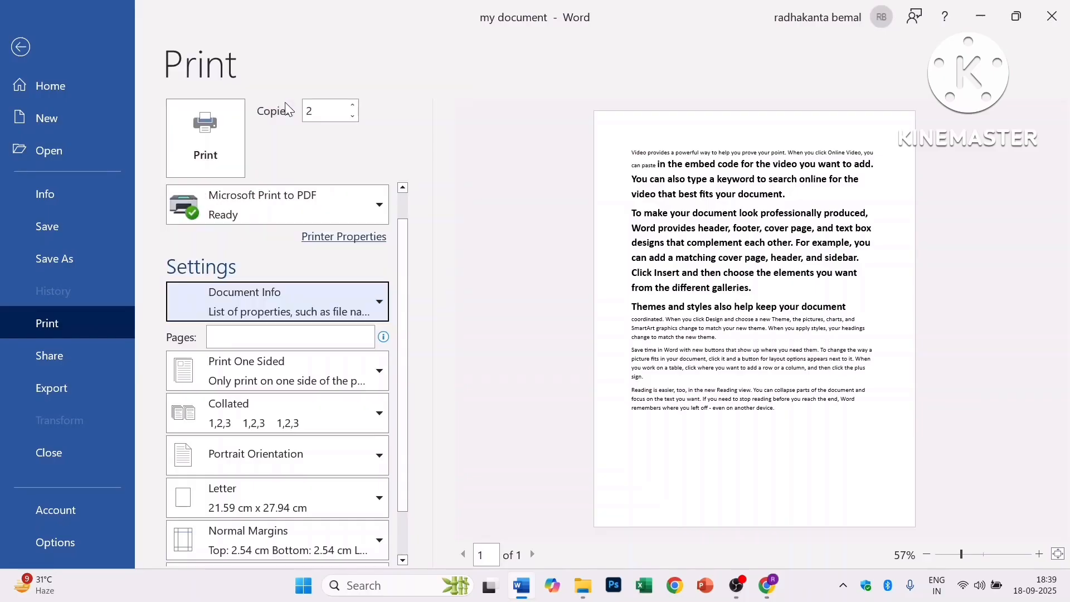
left_click(360, 302)
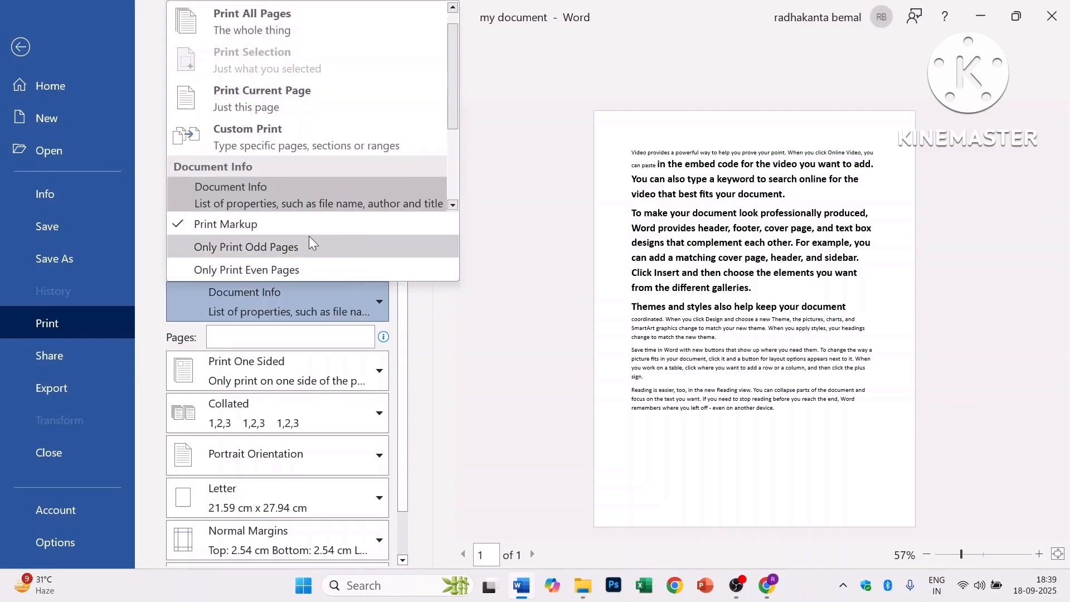
left_click(252, 248)
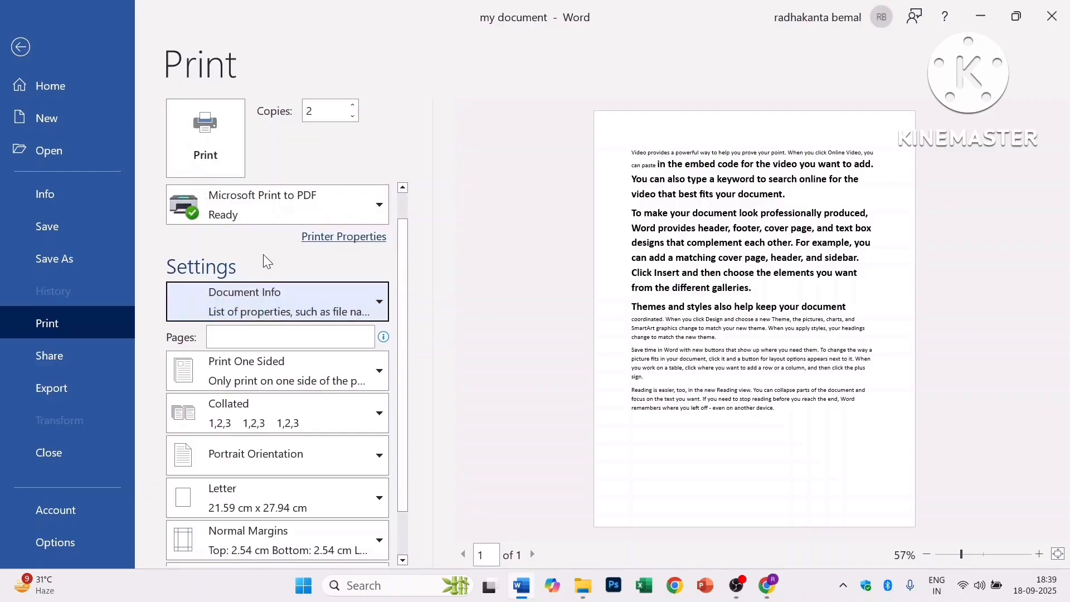
left_click(309, 303)
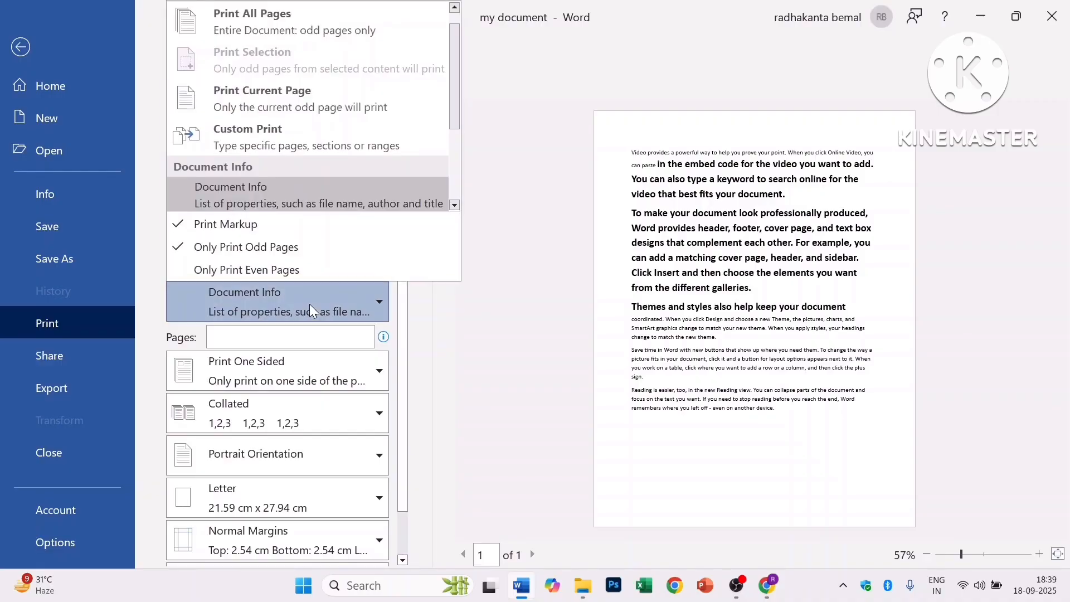
left_click(234, 270)
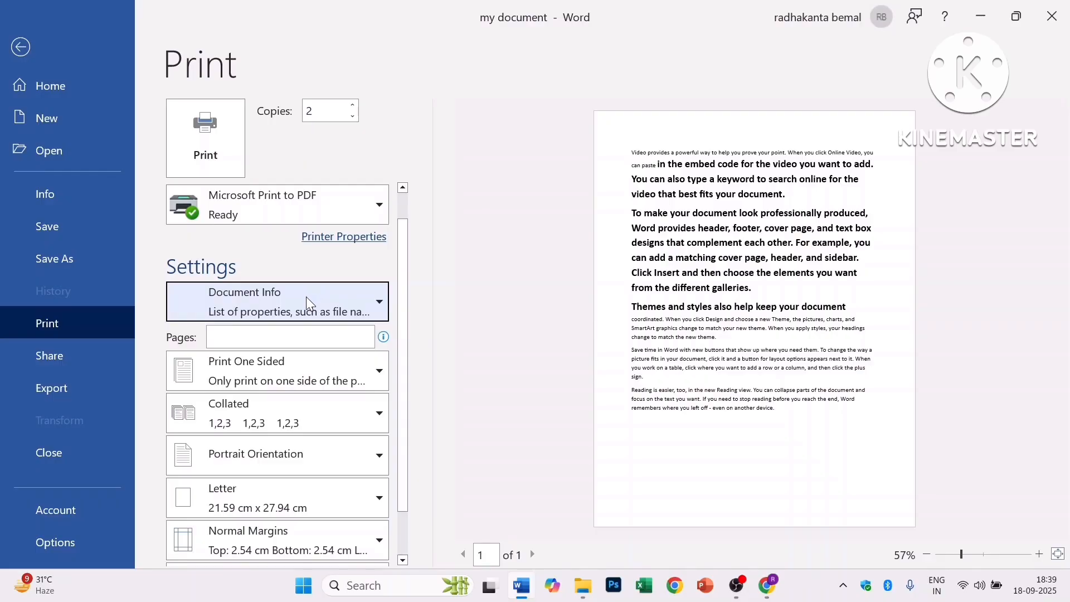
left_click(302, 305)
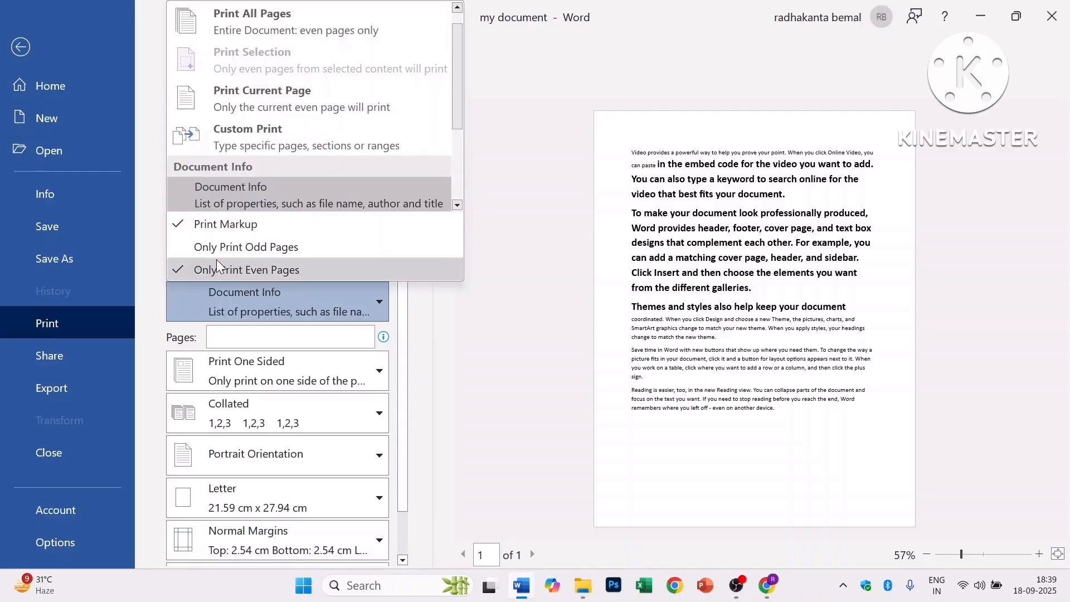
left_click(195, 223)
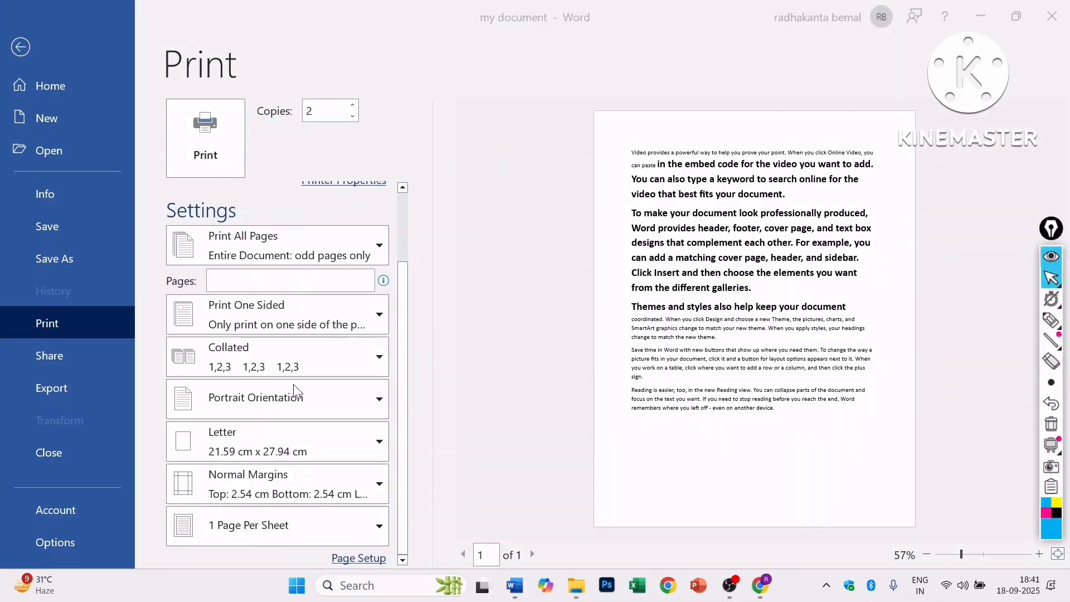
left_click(363, 315)
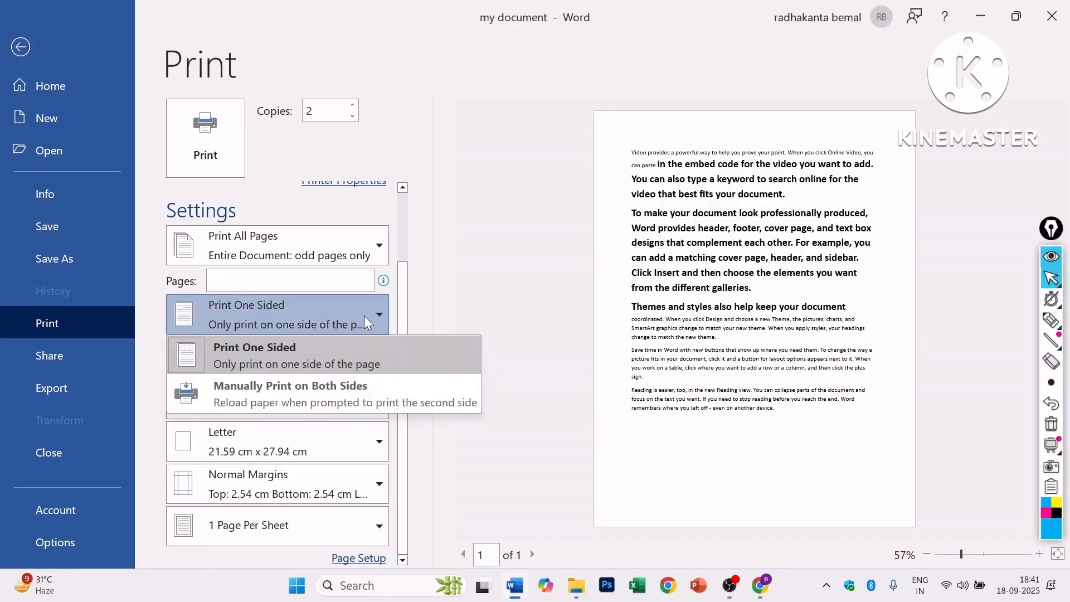
left_click(286, 393)
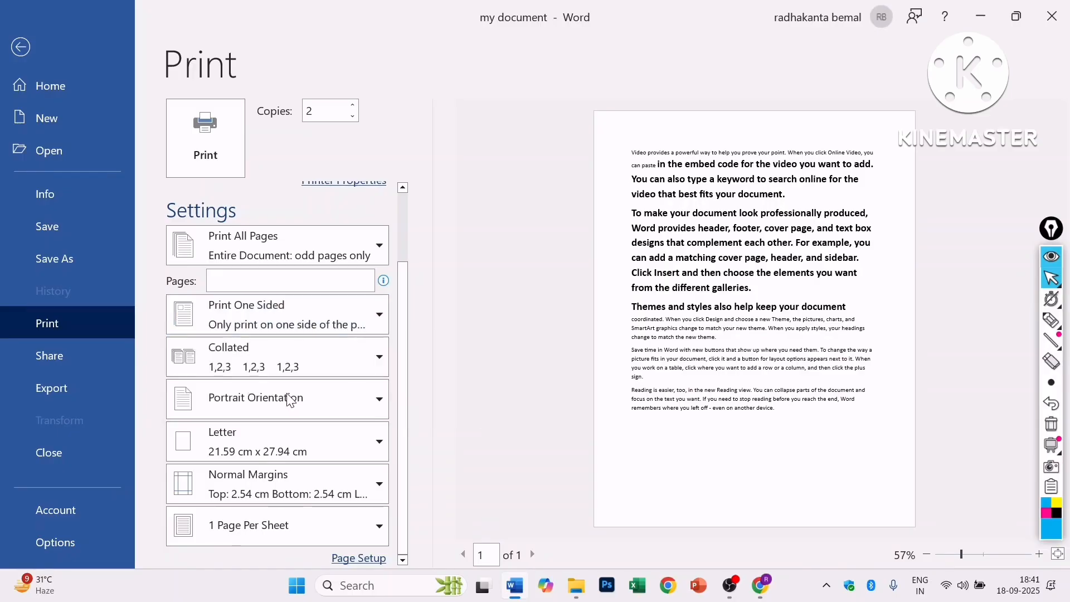
left_click(328, 326)
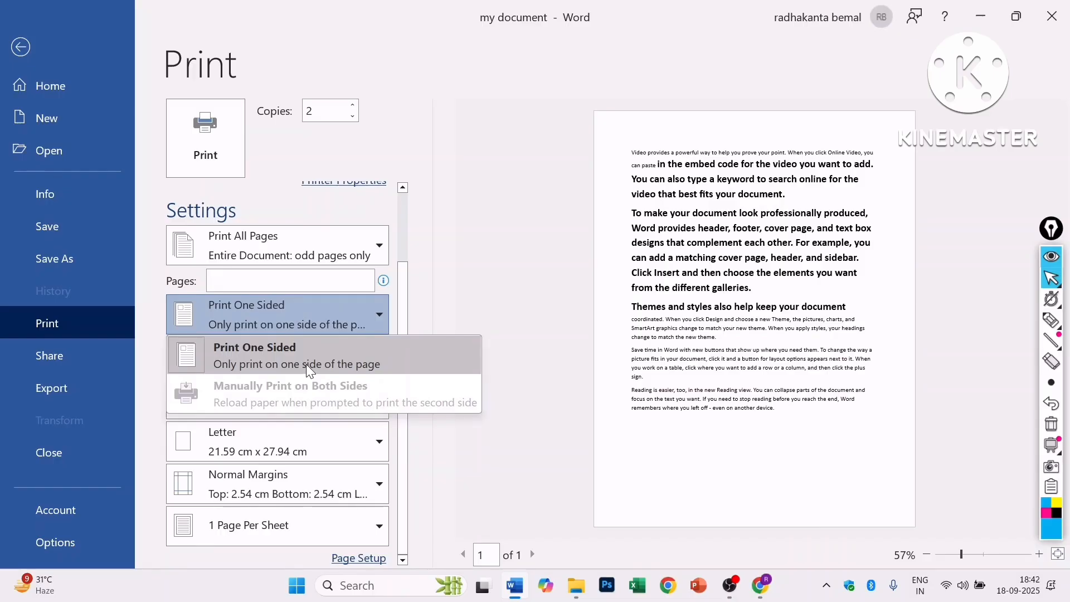
left_click(355, 317)
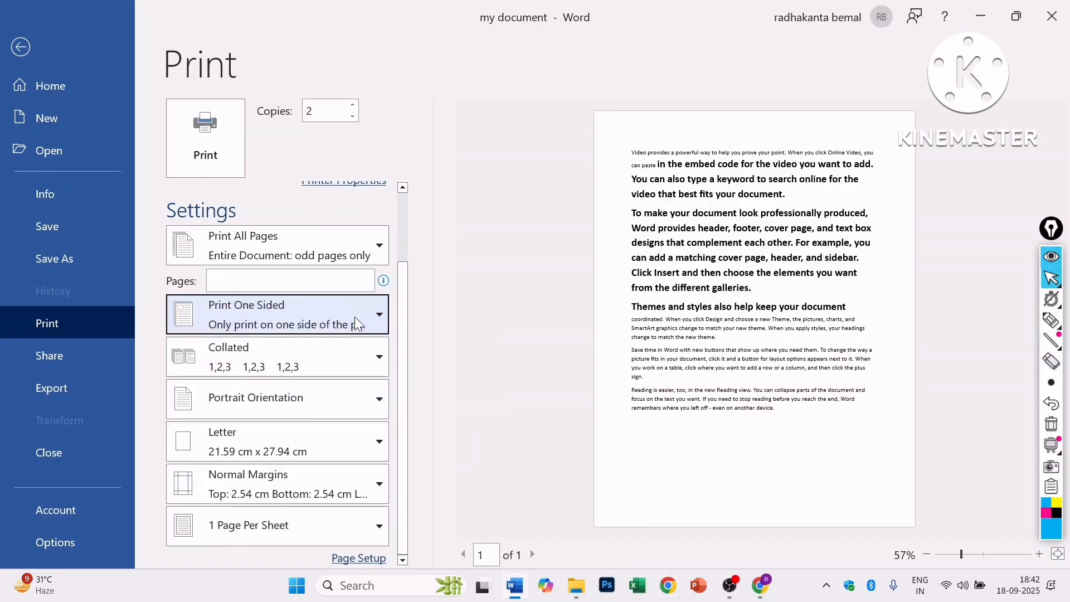
left_click(308, 365)
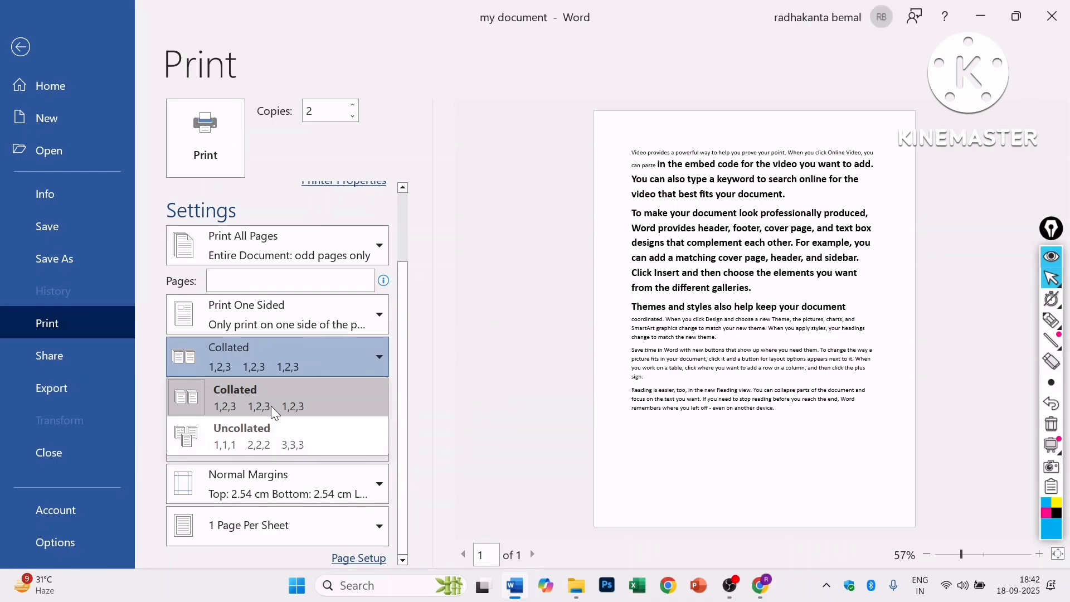
left_click(268, 358)
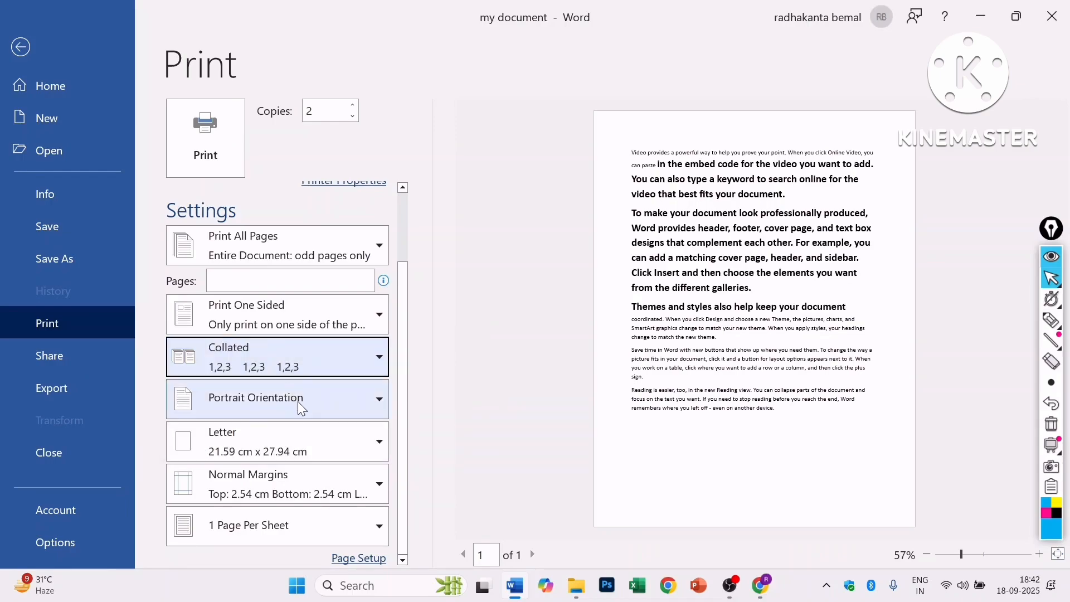
left_click(323, 403)
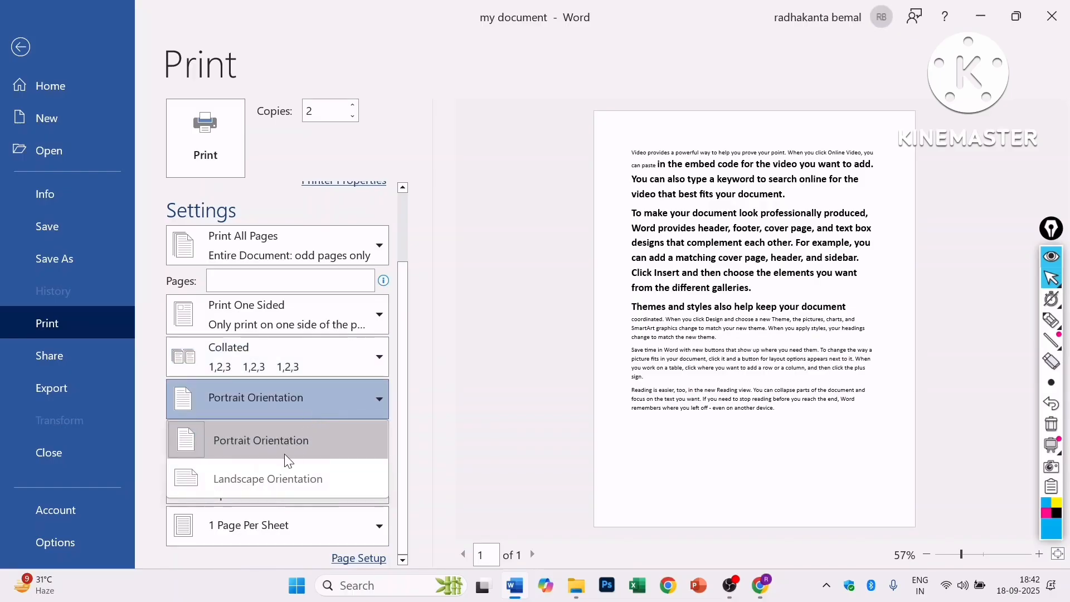
left_click(278, 480)
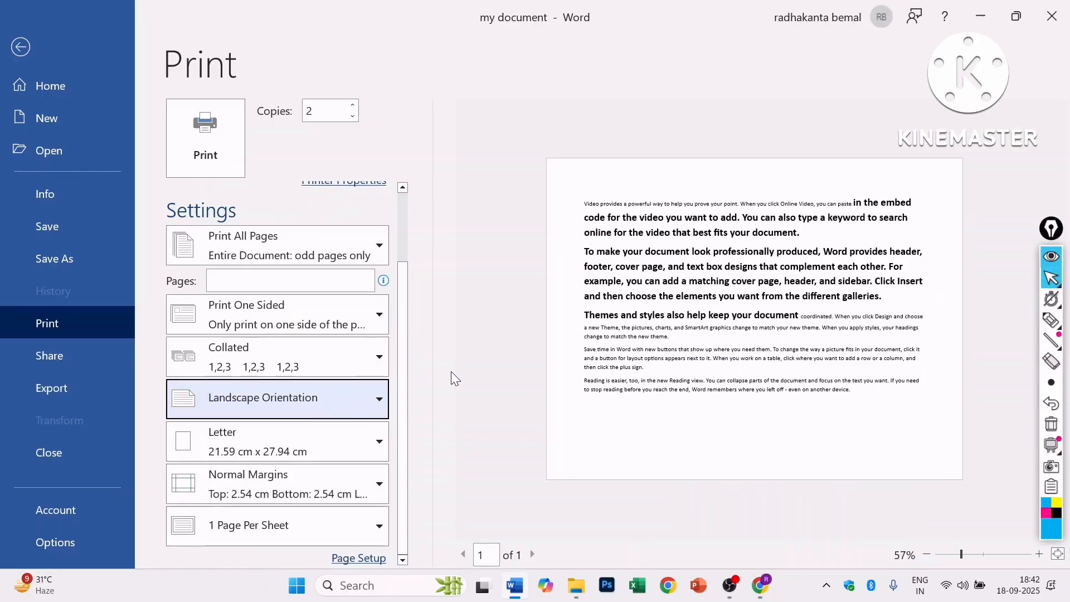
left_click(340, 404)
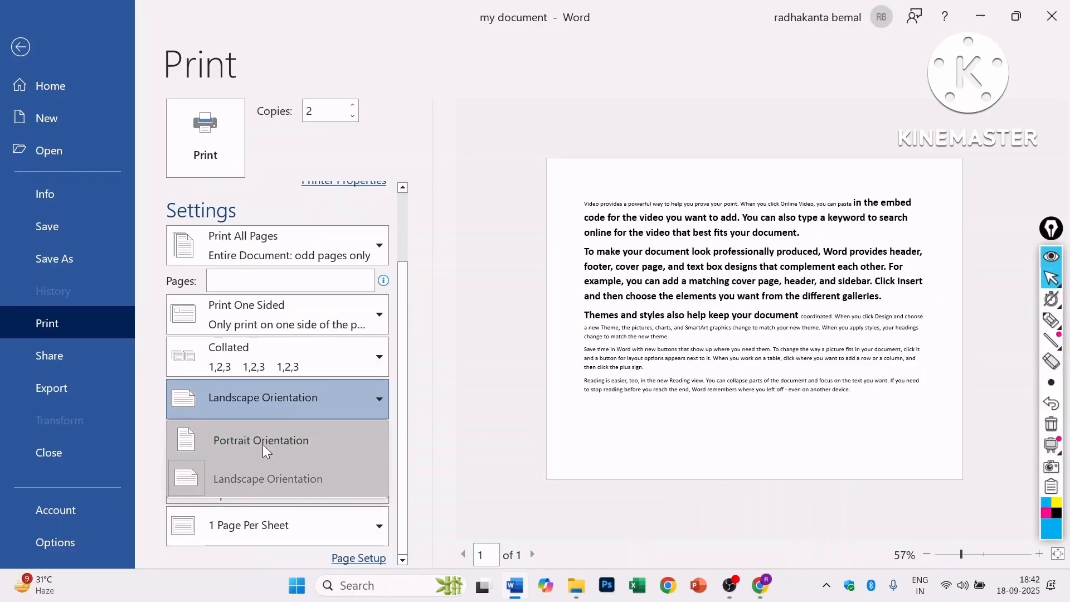
left_click(263, 441)
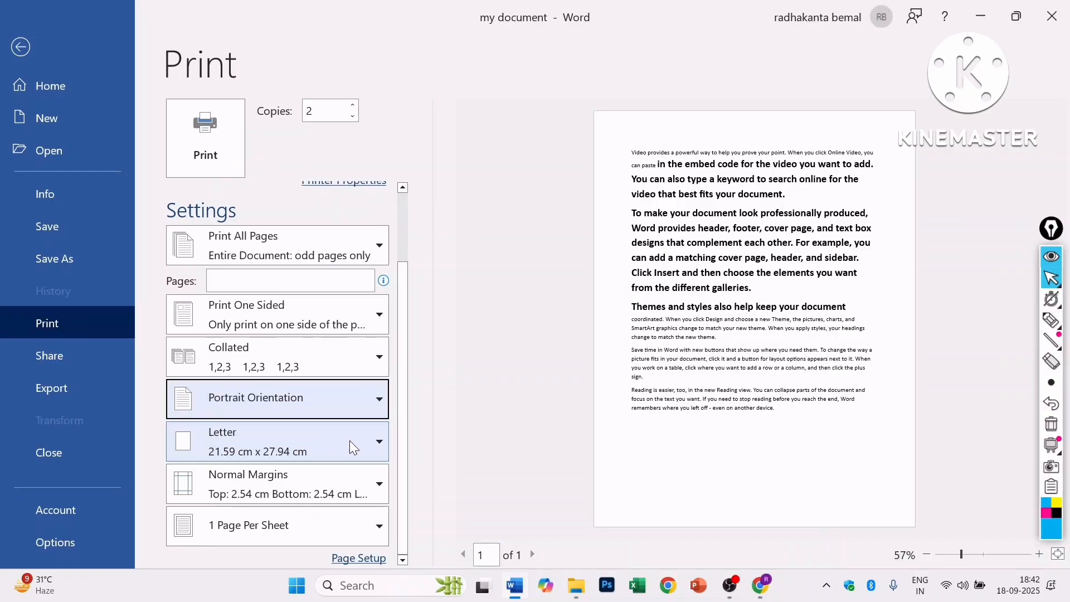
- Set the paper size to A4 and the margins to Moderate (2.54 cm)
left_click(366, 447)
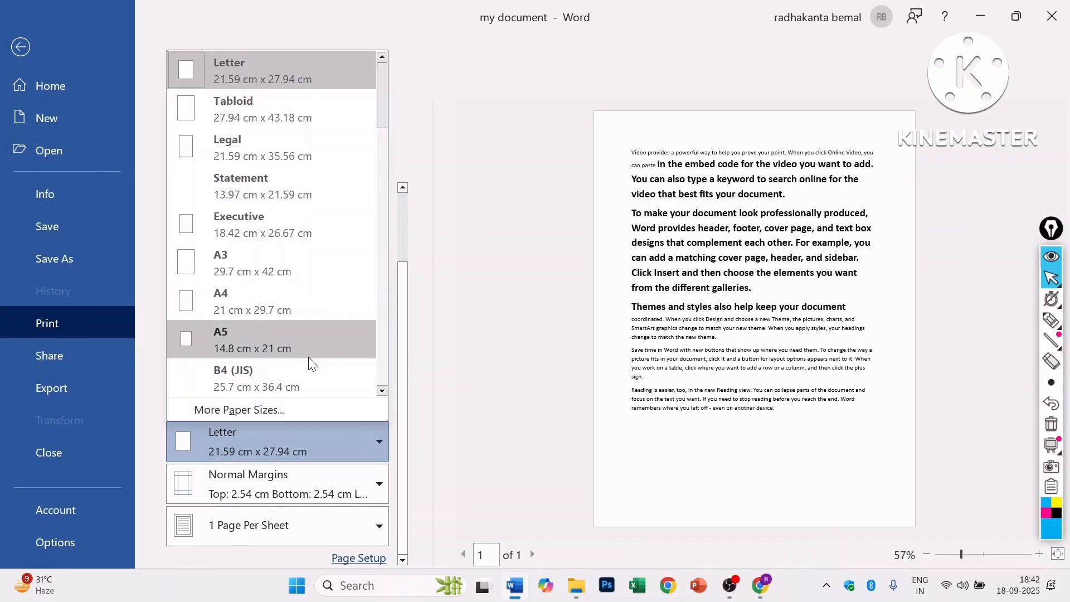
left_click(267, 301)
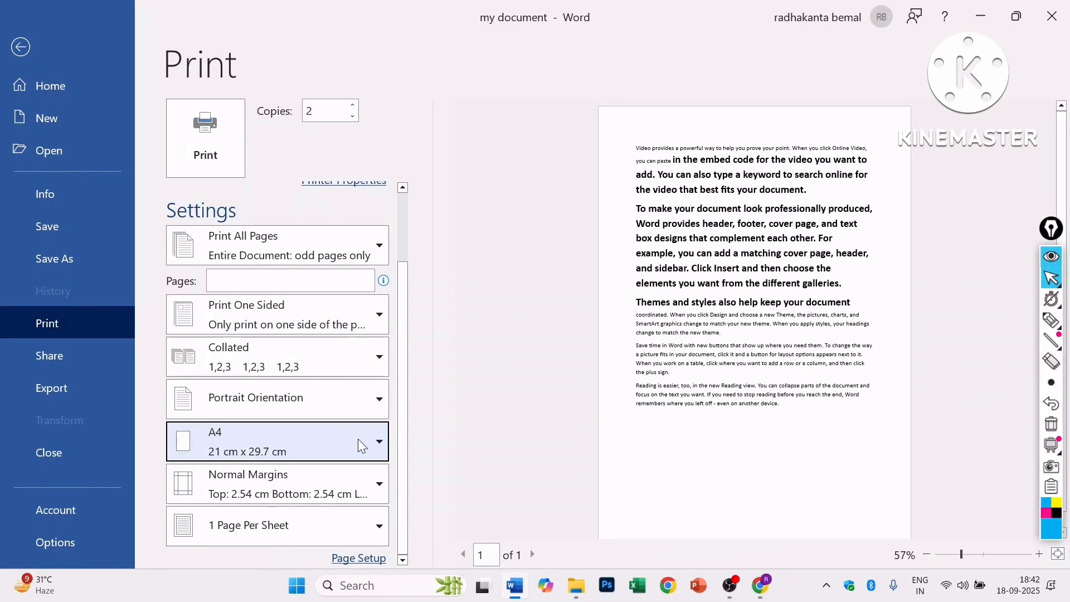
left_click(289, 485)
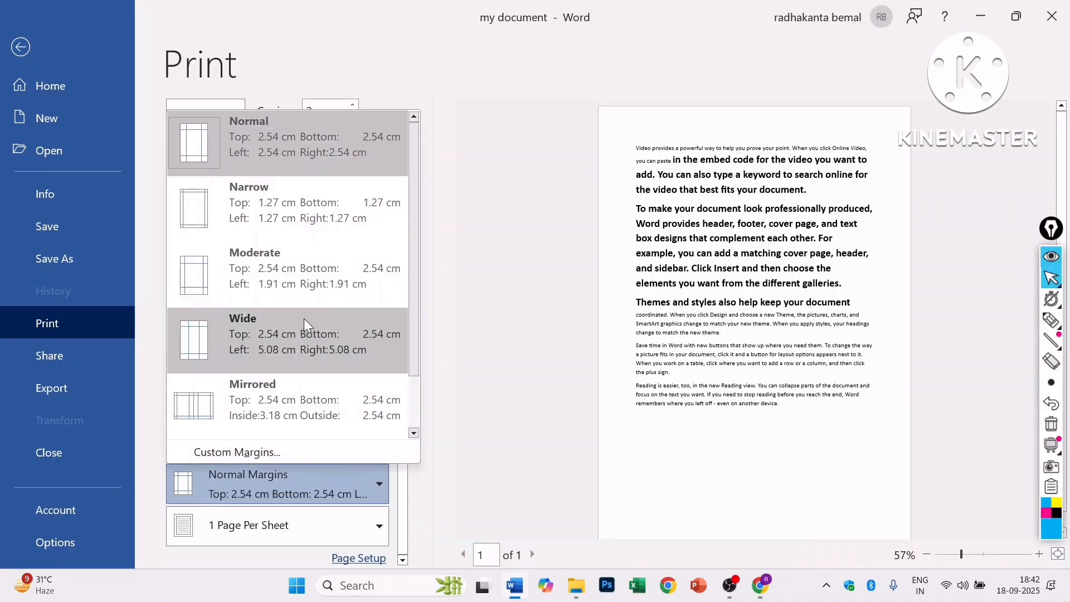
left_click(265, 210)
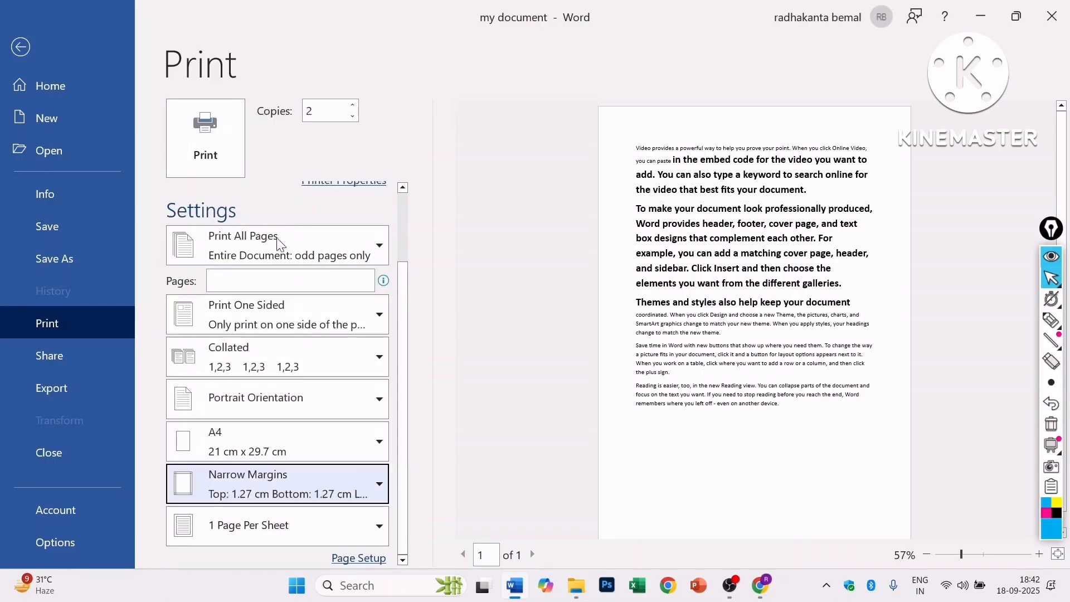
left_click(342, 480)
left_click(296, 290)
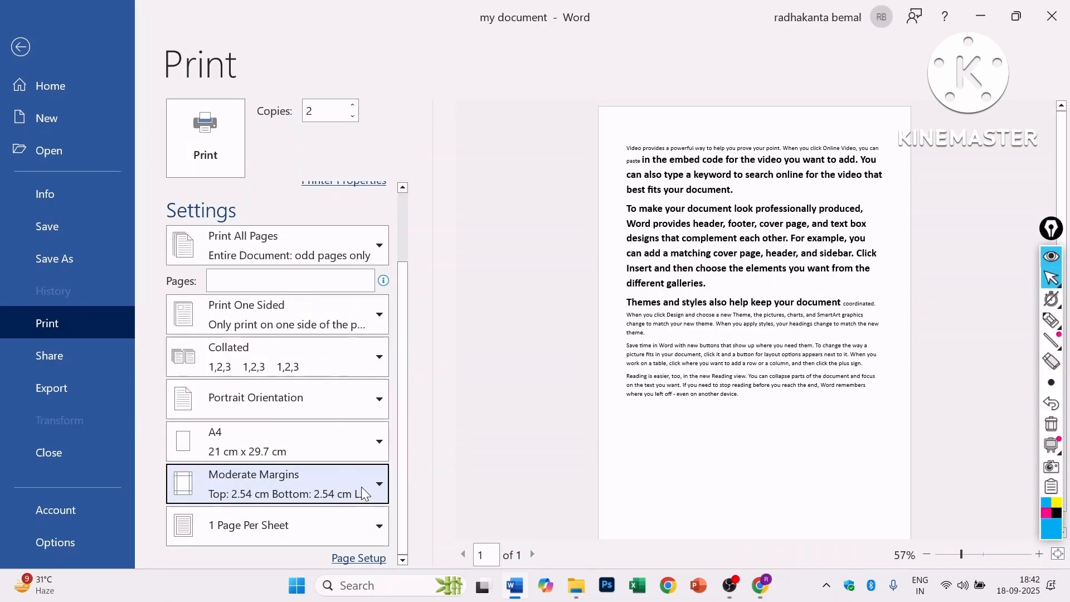
- Print 2 pages per sheet
left_click(341, 524)
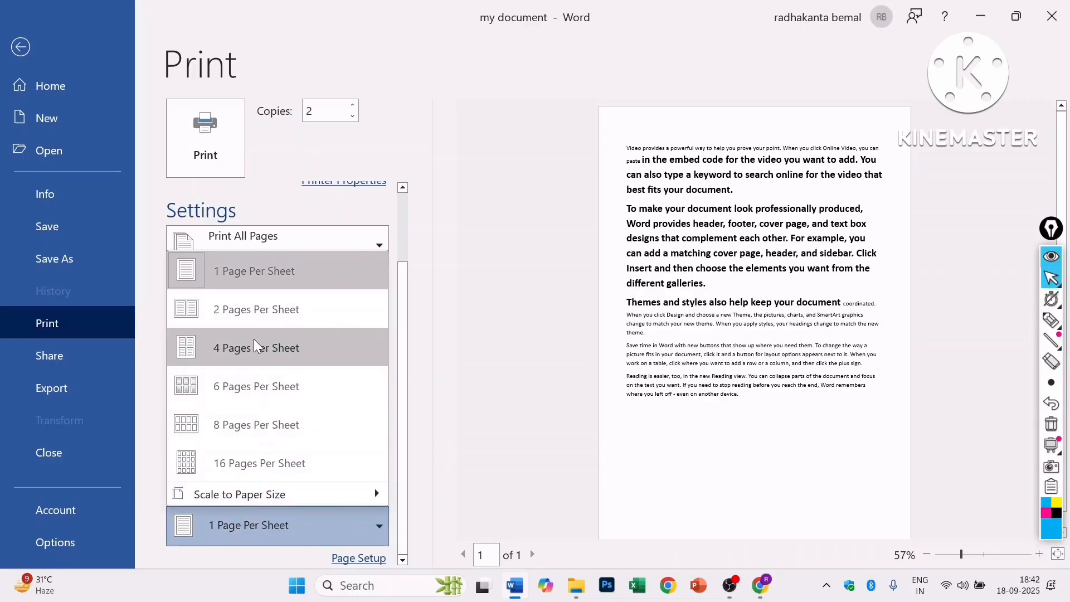
left_click(259, 312)
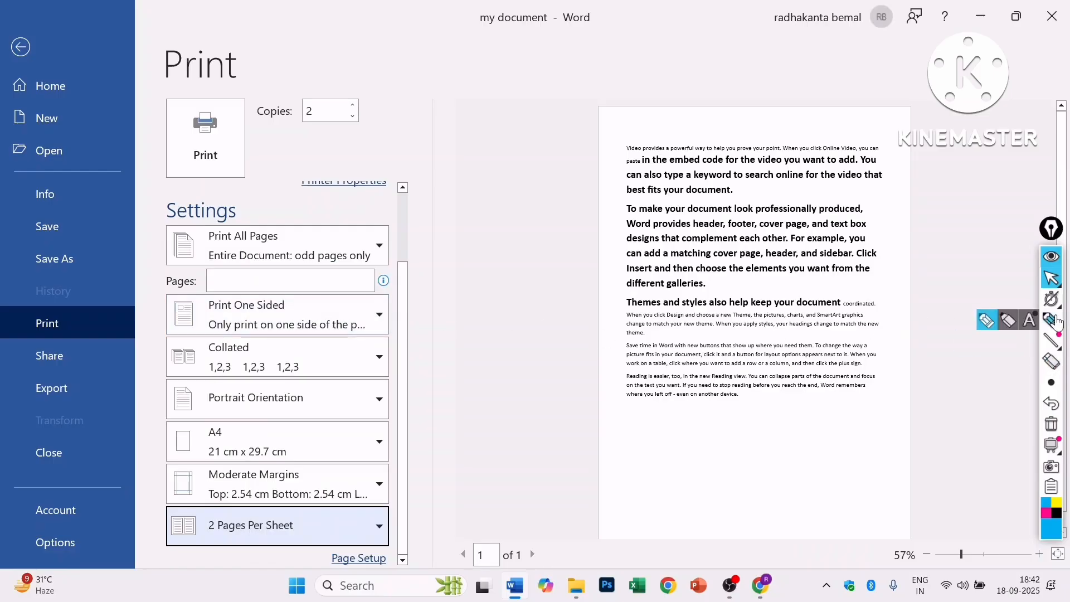
left_click(1051, 320)
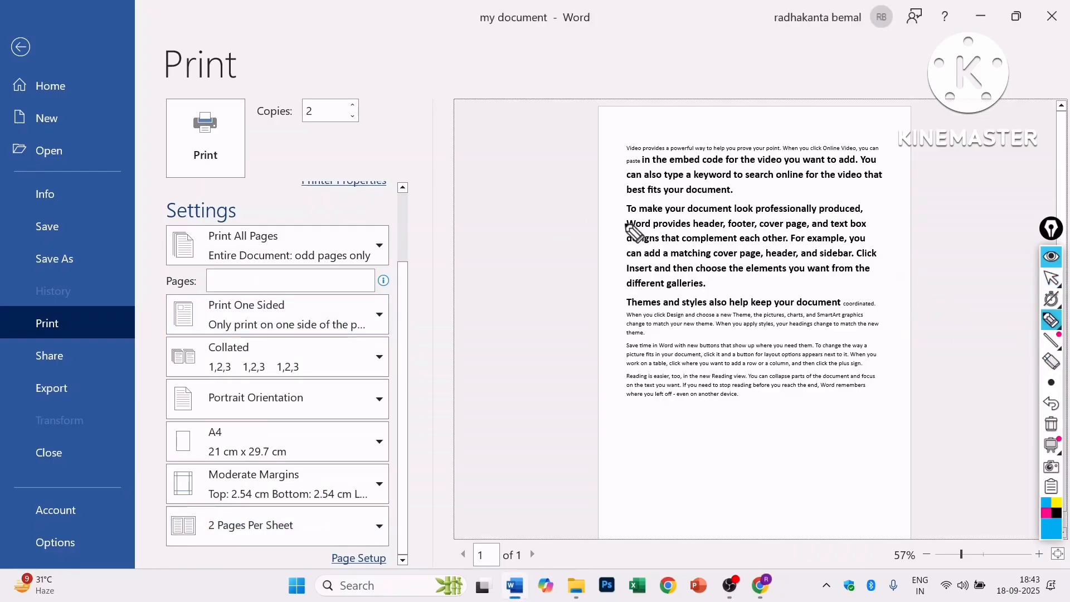
mouse_move(503, 201)
left_mouse_down()
mouse_move(635, 205)
mouse_move(635, 295)
left_mouse_up()
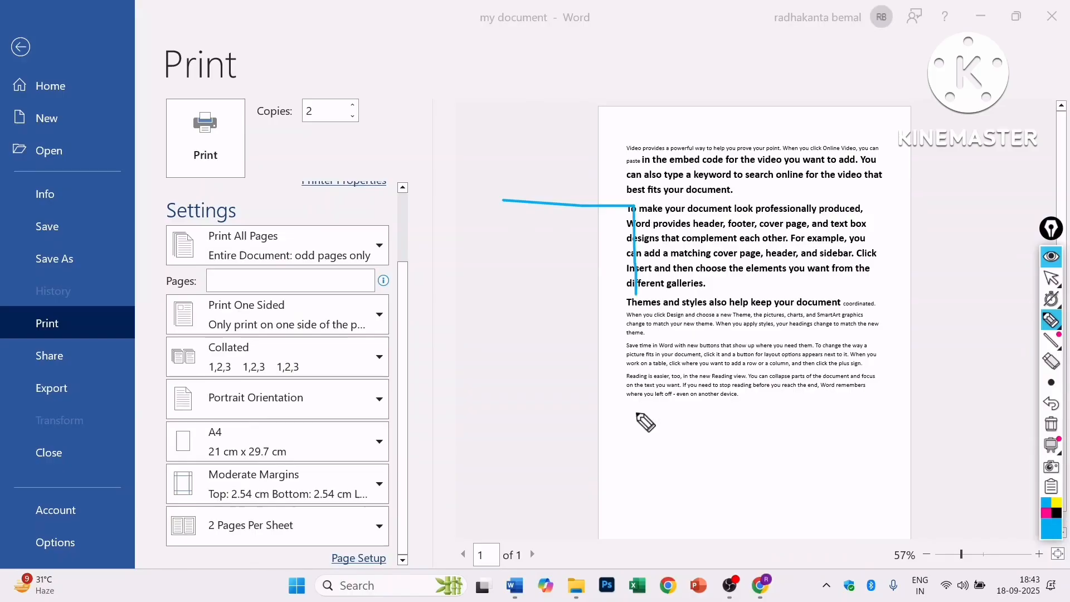
left_click_drag(637, 414, 635, 427)
mouse_move(490, 206)
left_mouse_down()
mouse_move(490, 422)
mouse_move(636, 427)
left_mouse_up()
left_click_drag(557, 206, 558, 255)
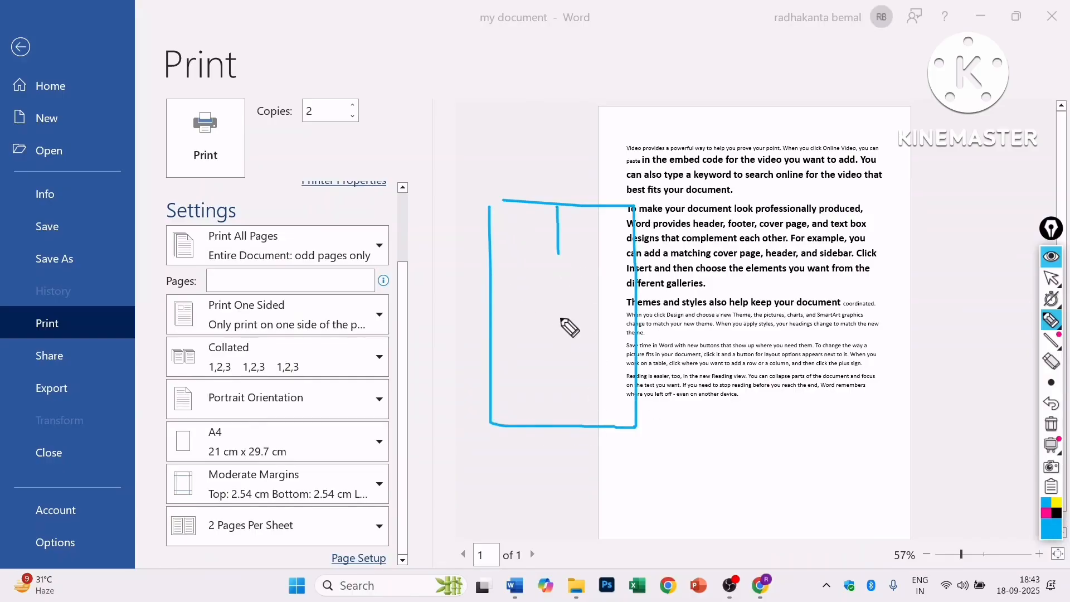
left_click_drag(561, 319, 563, 422)
left_click(492, 301)
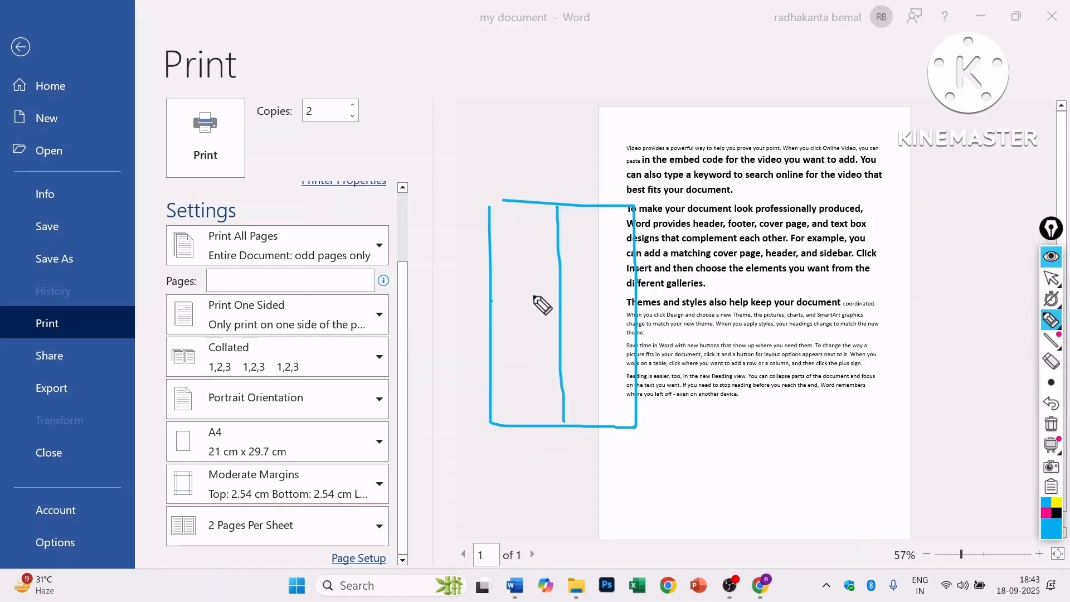
left_click_drag(533, 297, 652, 291)
left_click(517, 241)
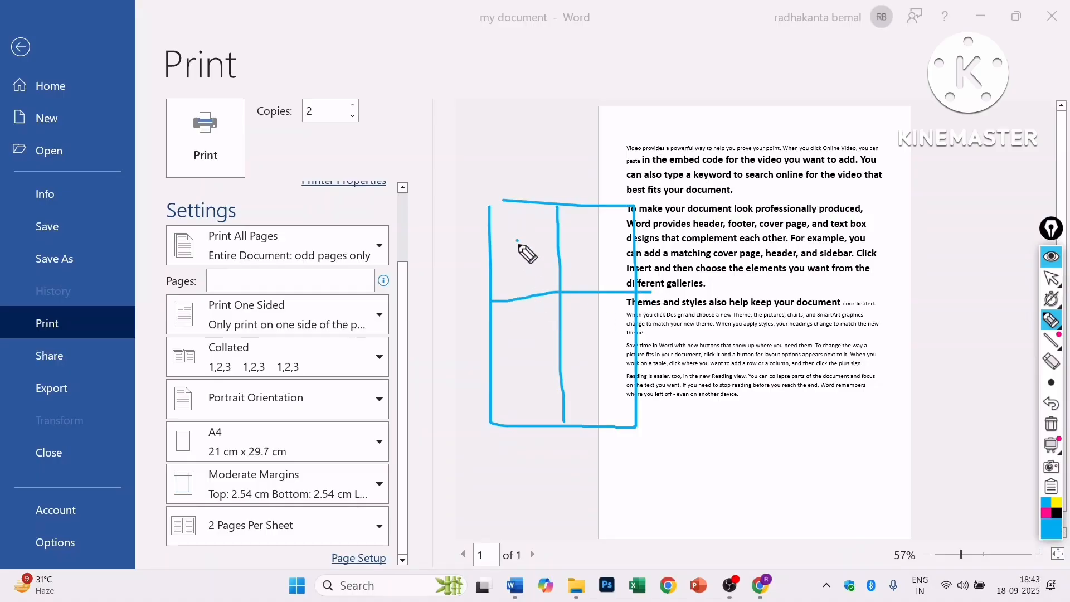
left_click_drag(517, 241, 522, 269)
mouse_move(592, 248)
left_mouse_down()
mouse_move(599, 266)
mouse_move(619, 261)
left_mouse_up()
mouse_move(511, 350)
left_mouse_down()
mouse_move(545, 386)
mouse_move(517, 393)
left_mouse_up()
mouse_move(584, 341)
left_mouse_down()
mouse_move(610, 357)
mouse_move(619, 396)
left_mouse_up()
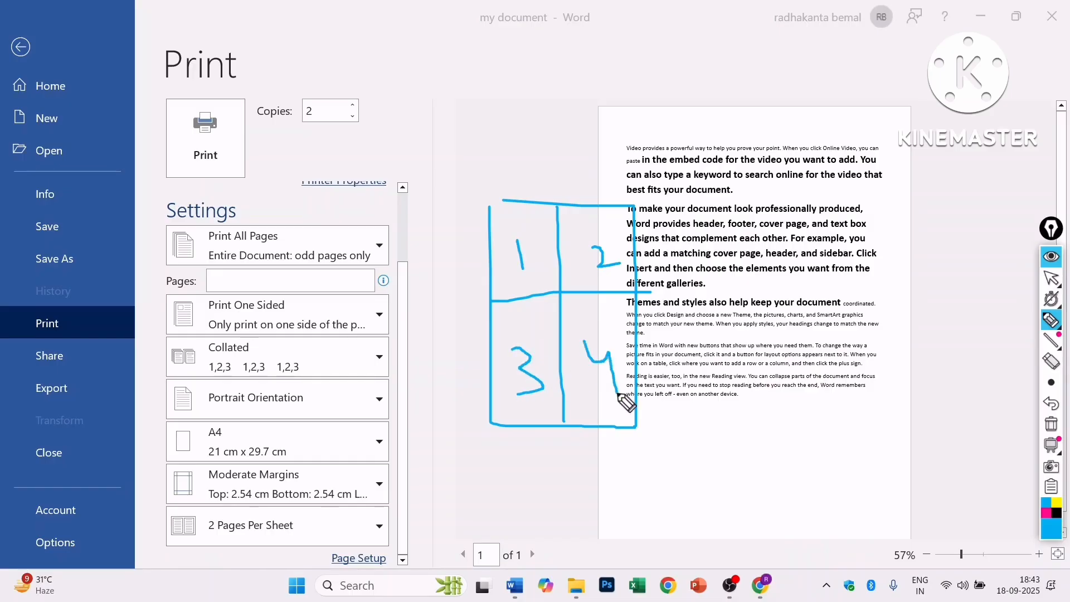